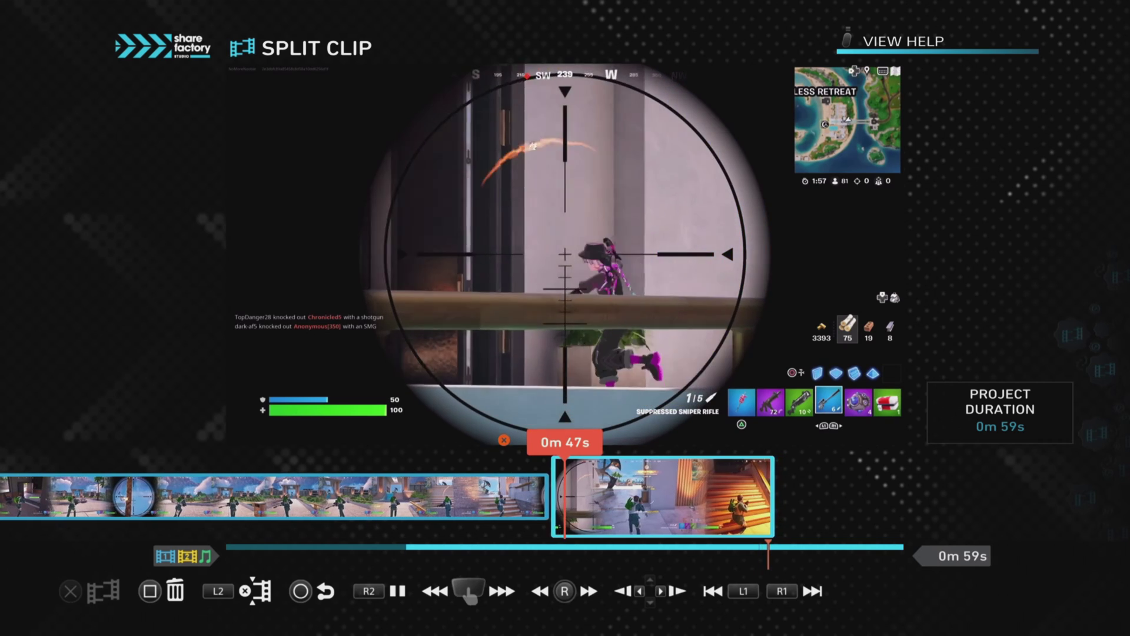
# Pause playback at the sniper shot and step through the frames around 0m 48s.
pyautogui.press('R2')
pyautogui.press('Left')
pyautogui.press('Left')
pyautogui.press('Left')
pyautogui.press('Left')
pyautogui.press('Left')
pyautogui.press('Left')
pyautogui.press('Left')
pyautogui.press('Left')
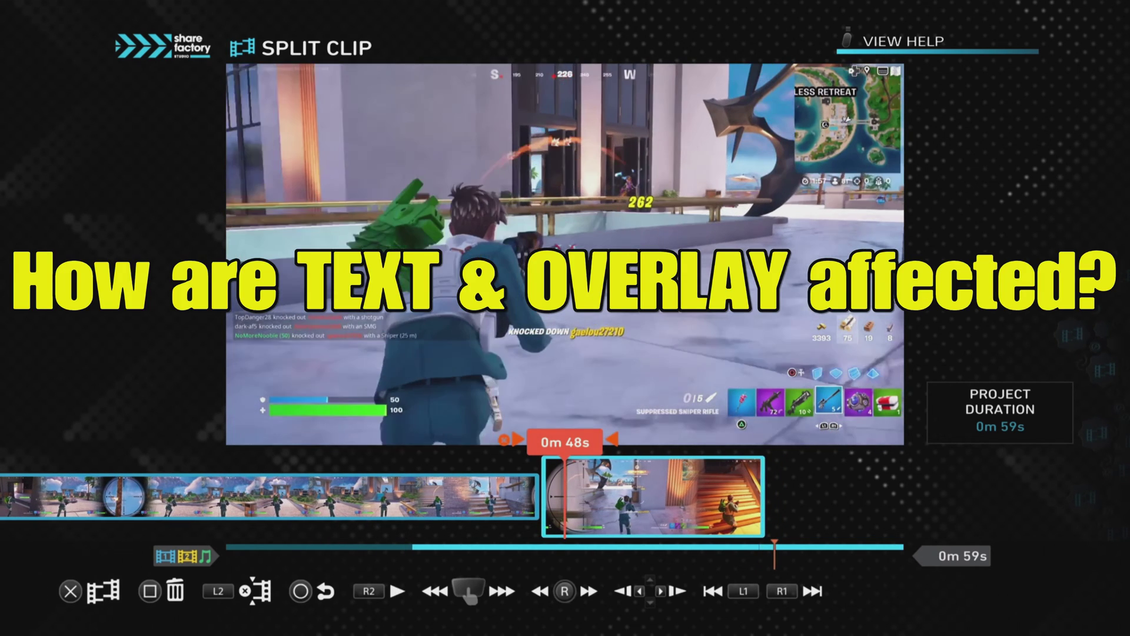
pyautogui.press('Left')
pyautogui.press('Left')
pyautogui.press('Left')
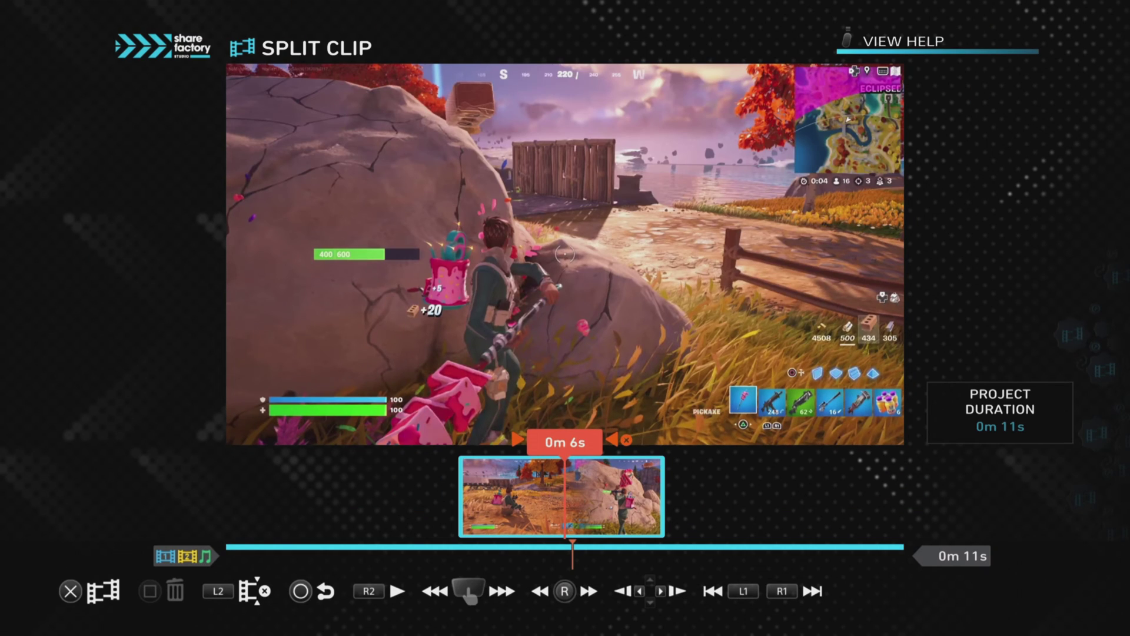
# Split the rock-harvesting clip at 0m 6s and check the frames around the cut.
pyautogui.press('Return')
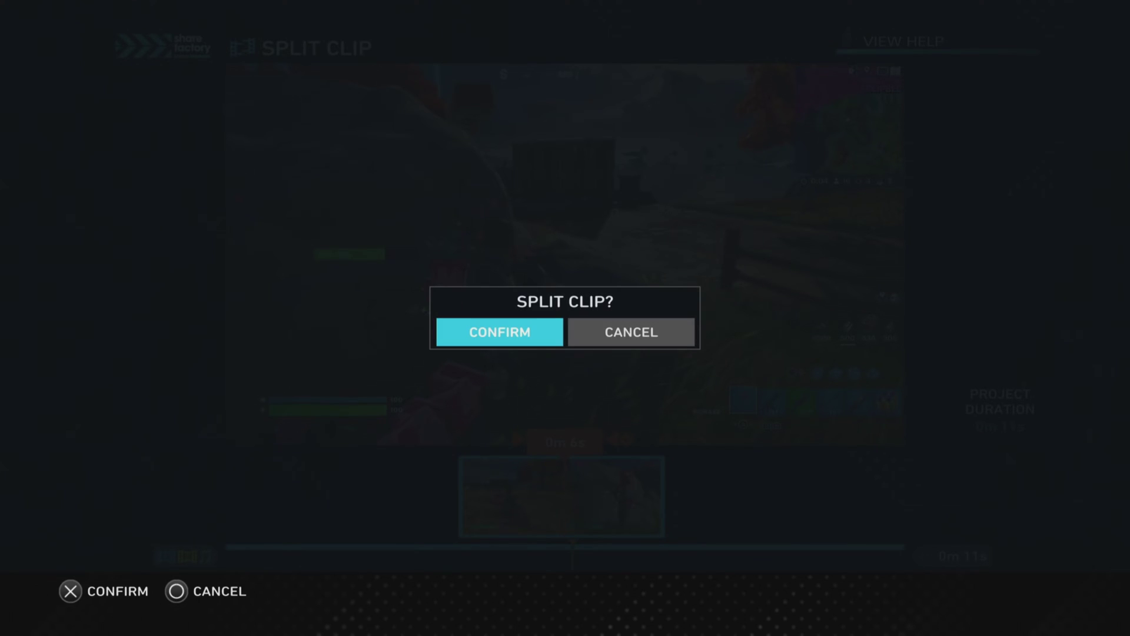
pyautogui.press('Return')
pyautogui.press('Left')
pyautogui.press('Right')
pyautogui.press('Left')
pyautogui.press('Right')
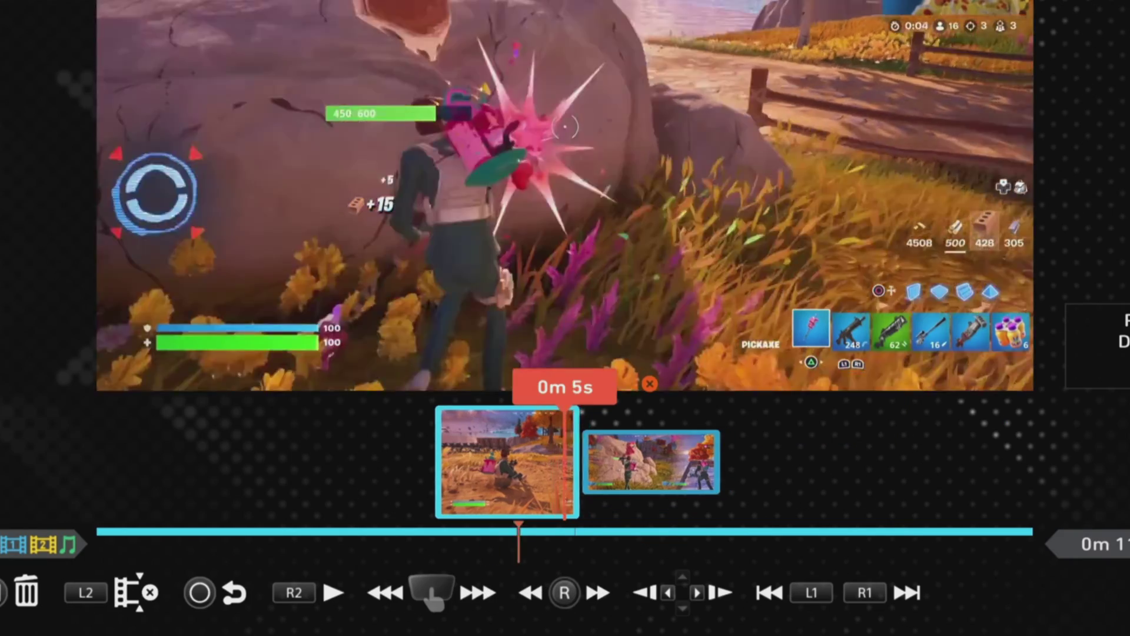
# Split the second segment of the rock-harvesting clip at 0m 8s.
pyautogui.press('Right')
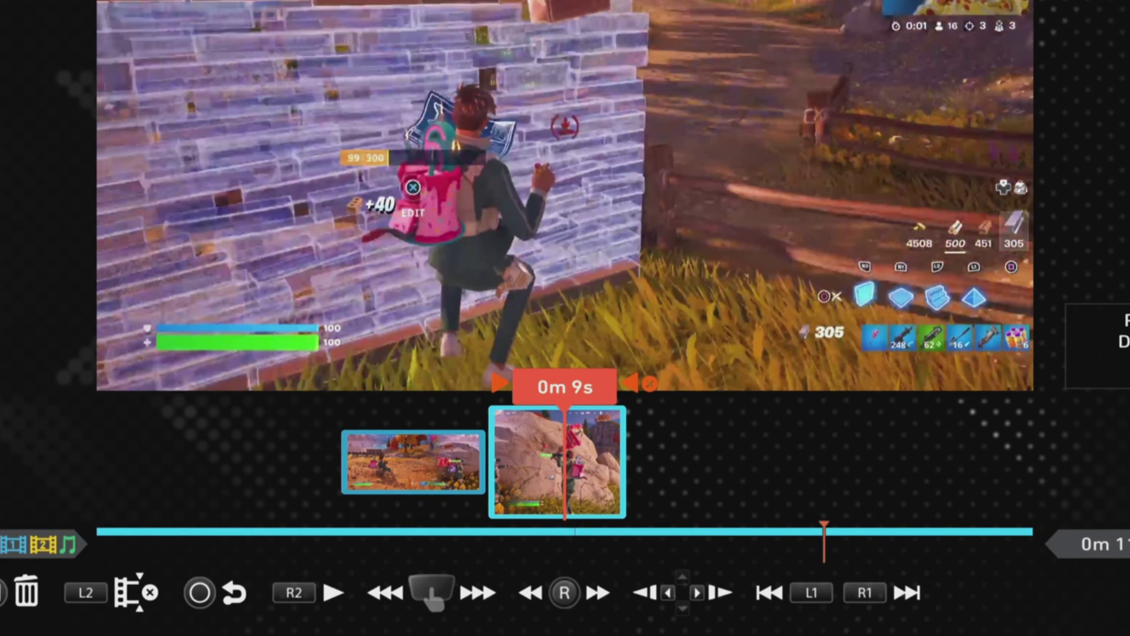
pyautogui.press('Left')
pyautogui.press('Right')
pyautogui.press('Right')
pyautogui.press('Right')
pyautogui.press('Left')
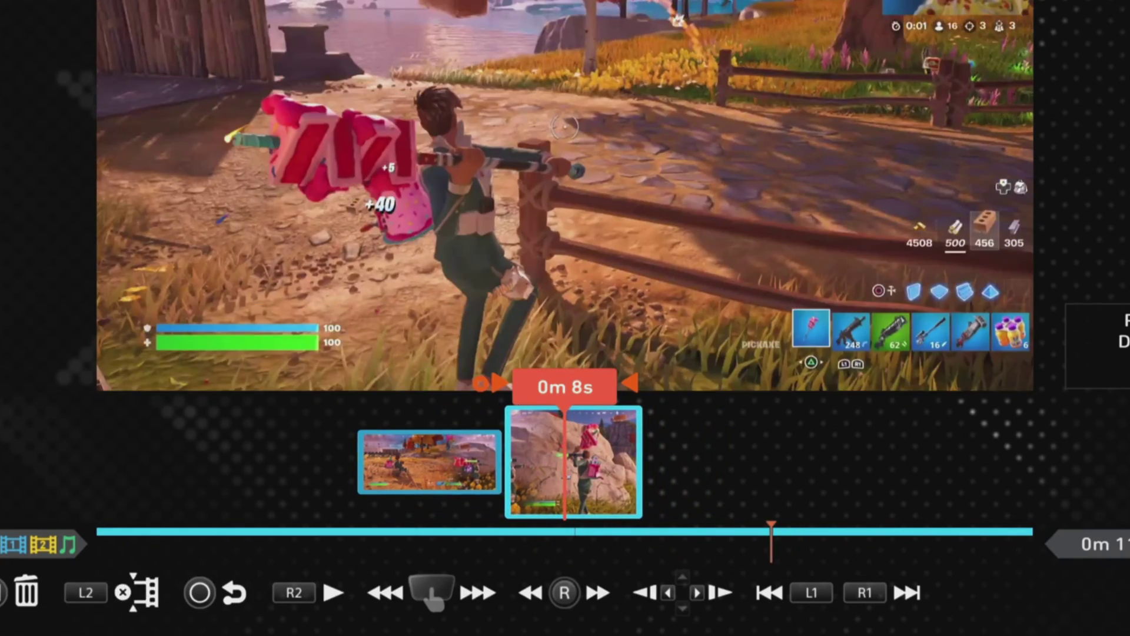
pyautogui.press('Return')
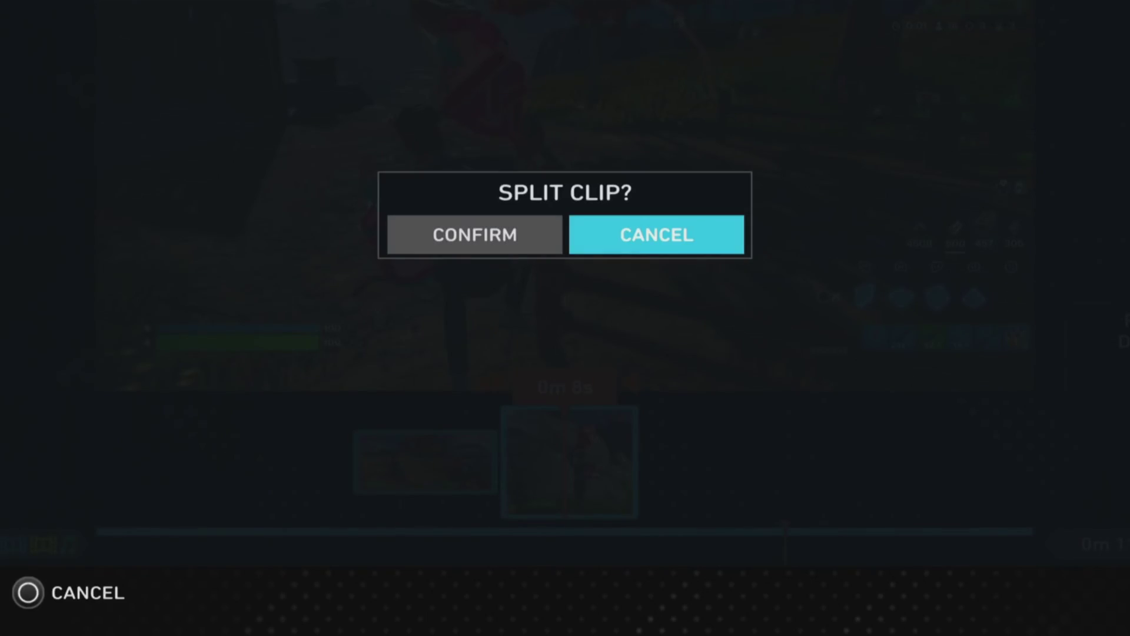
pyautogui.press('Left')
pyautogui.press('Return')
# Step through the last segment around 0m 9s to 0m 10s to examine the footage after the new cut.
pyautogui.press('Left')
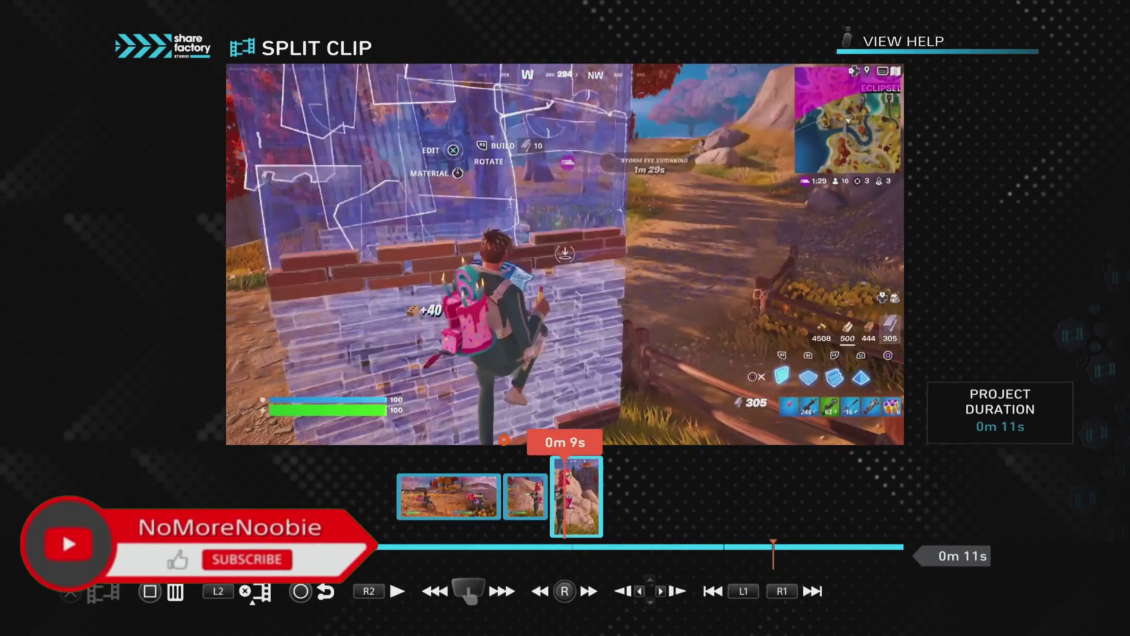
pyautogui.press('Right')
pyautogui.press('Left')
pyautogui.press('Right')
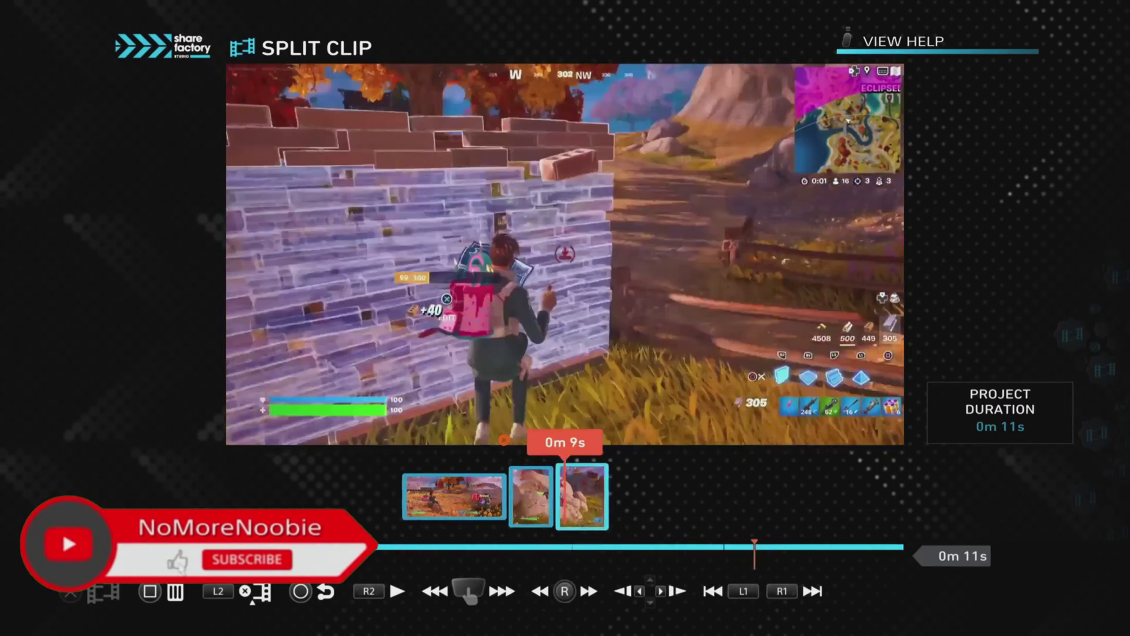
pyautogui.press('Right')
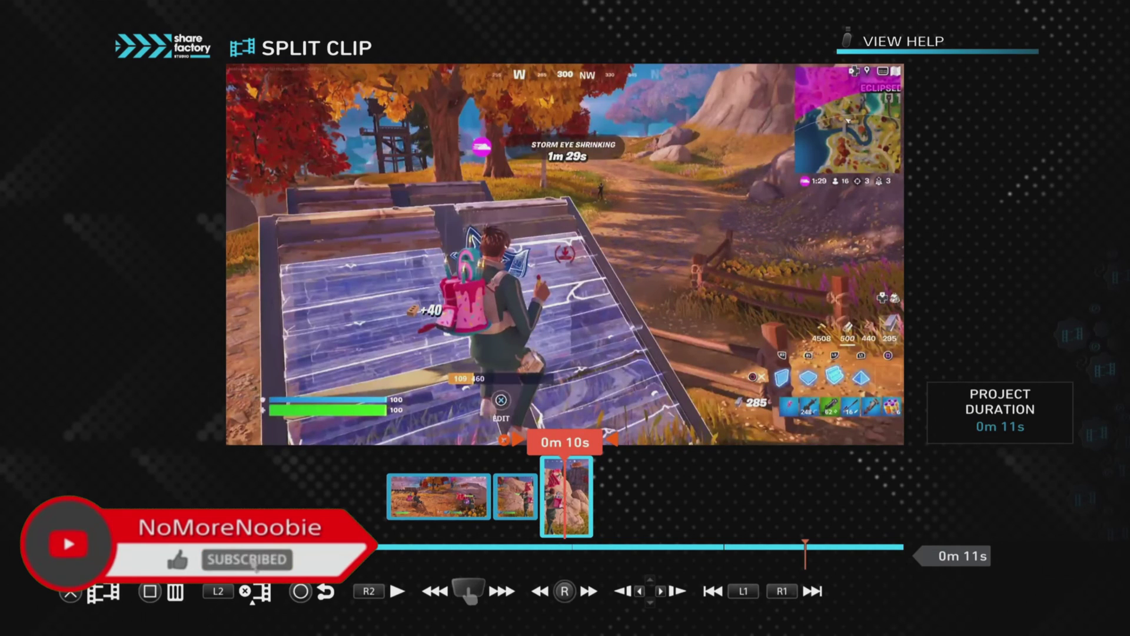
pyautogui.press('Right')
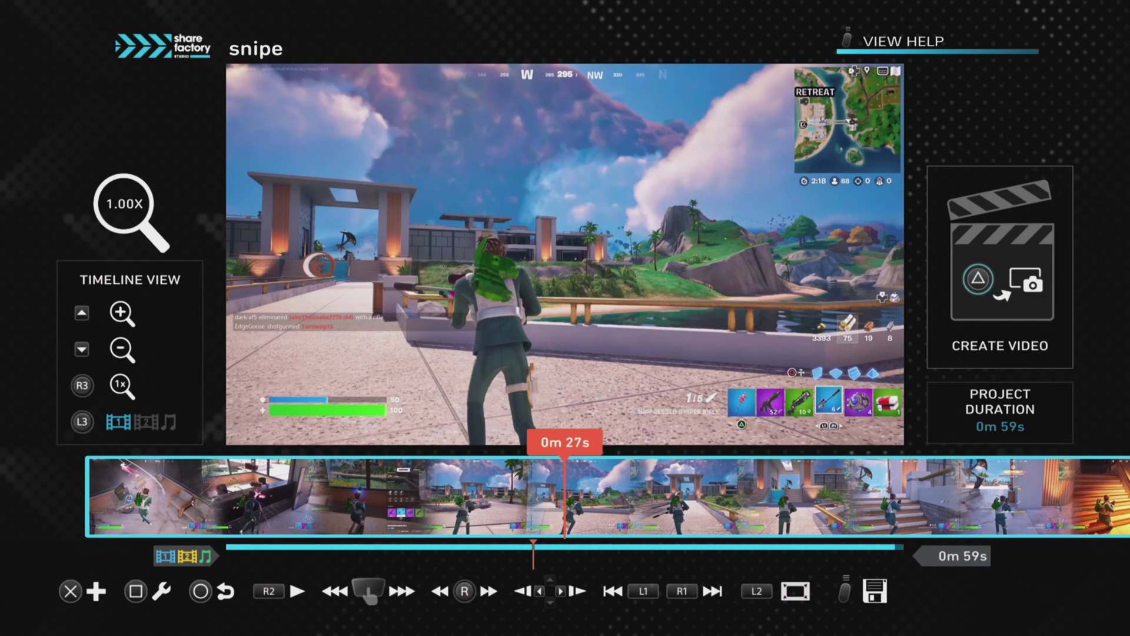
# Split the clip in the snipe project at 0m 45s, on the stairs just before the sniper shot.
pyautogui.press('Right')
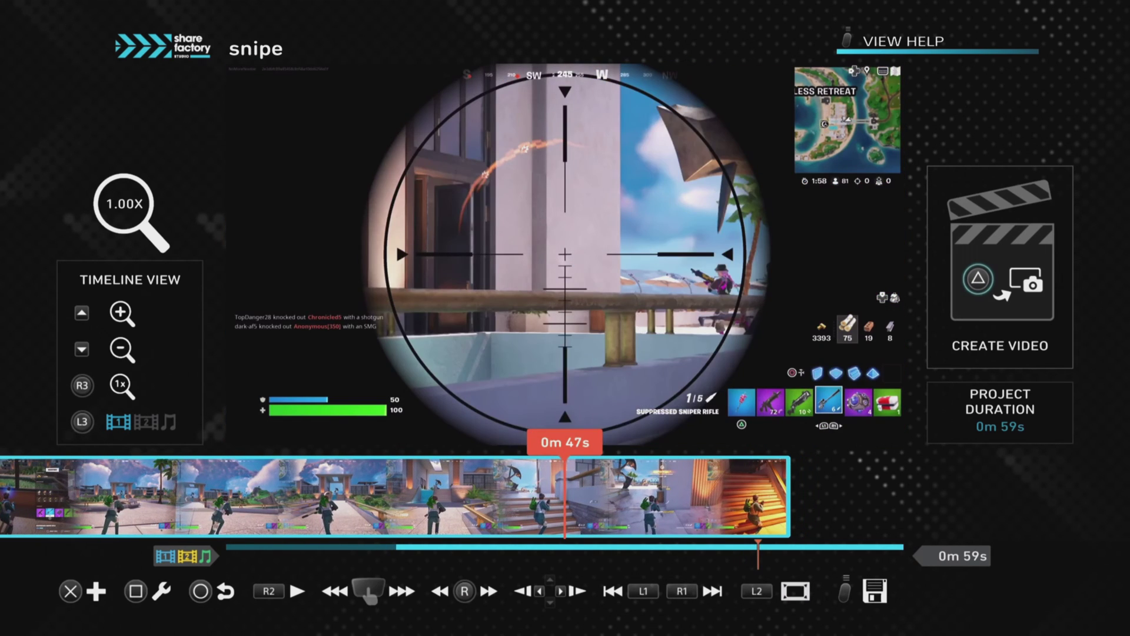
pyautogui.press('Left')
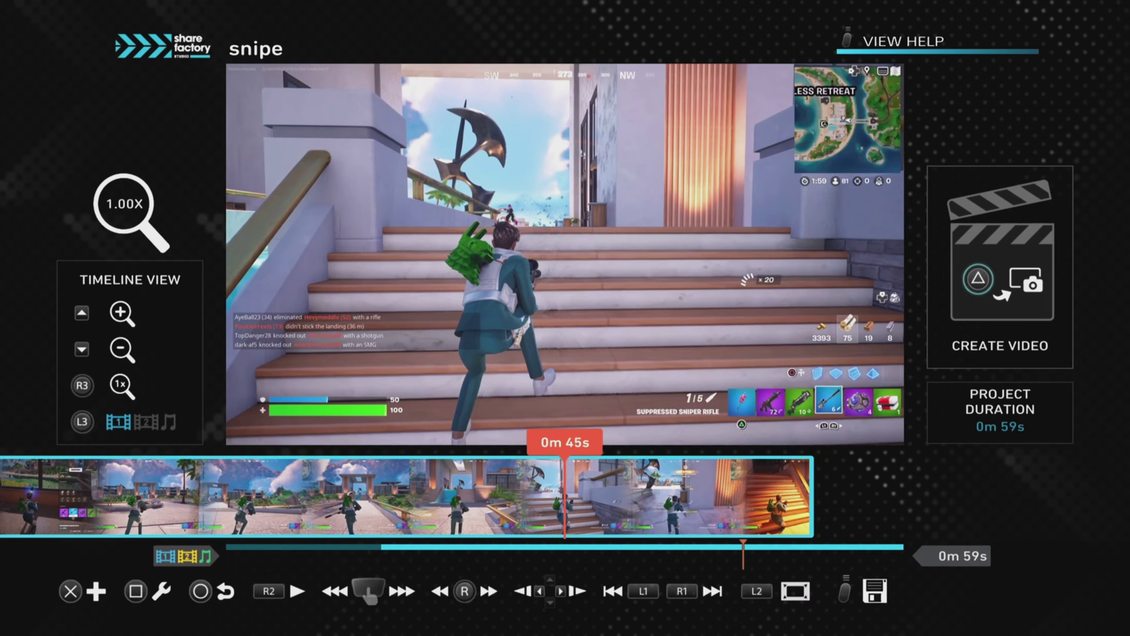
pyautogui.press('Return')
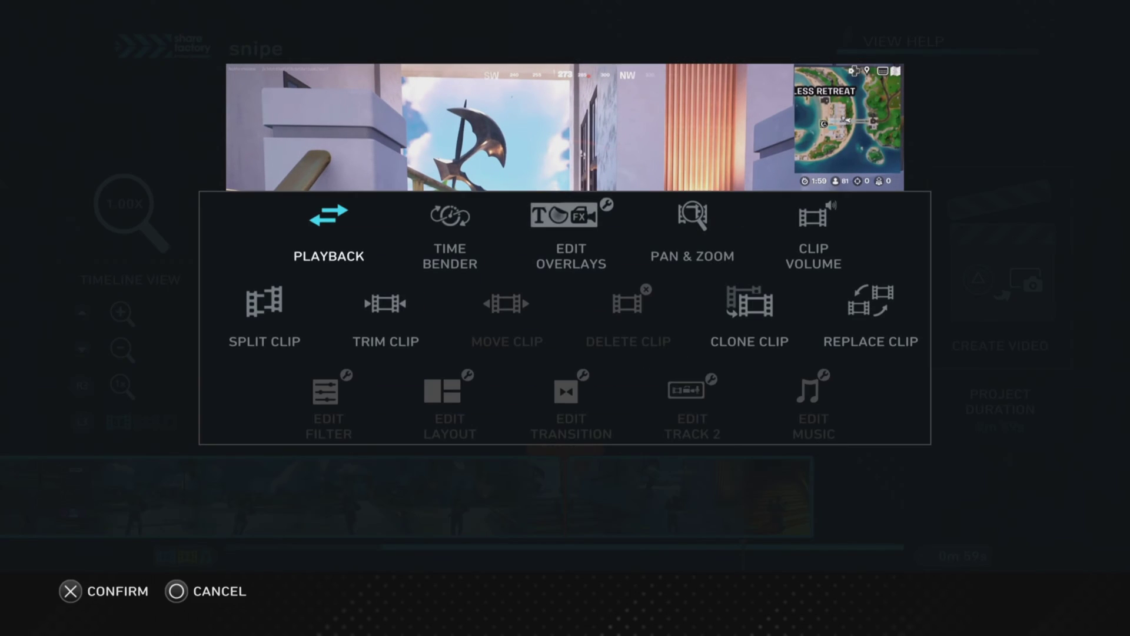
pyautogui.press('Down')
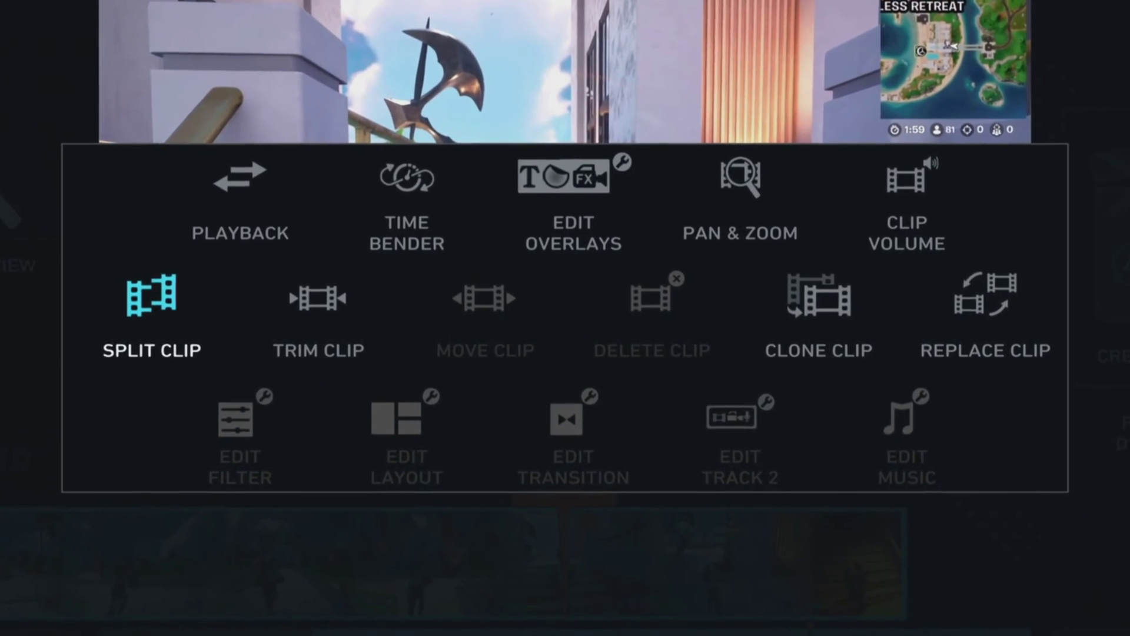
pyautogui.press('Return')
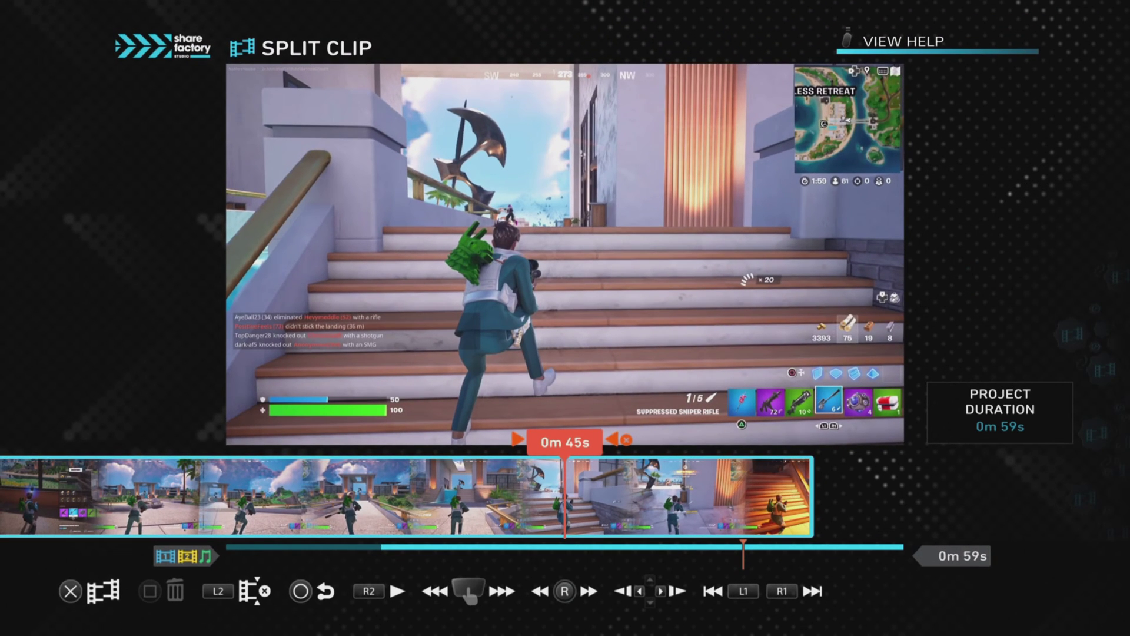
pyautogui.press('Return')
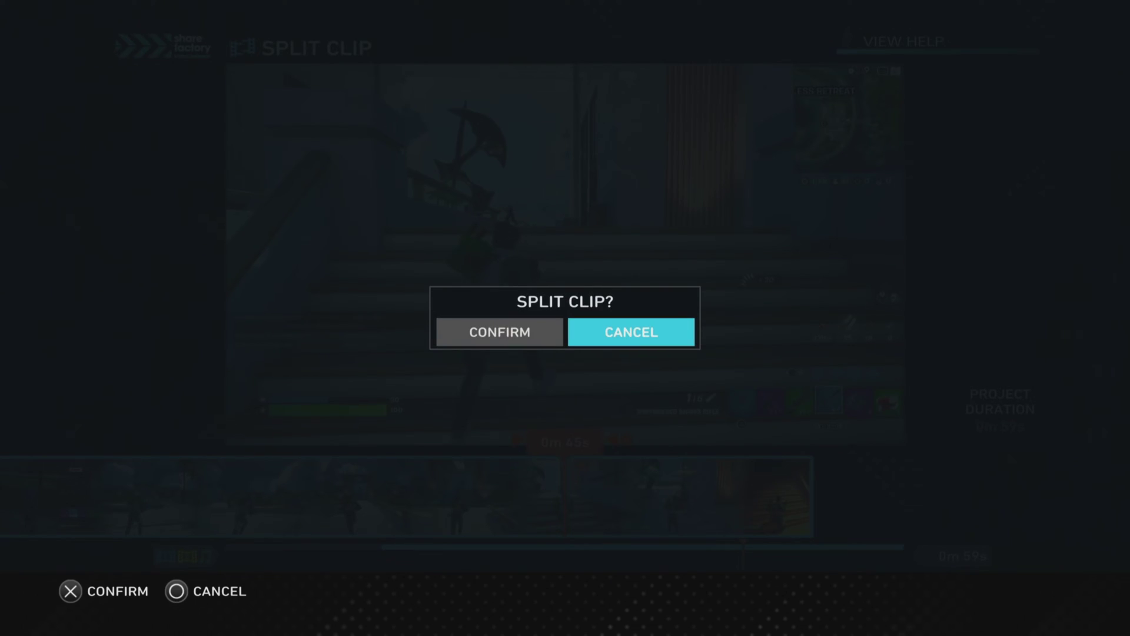
pyautogui.press('Left')
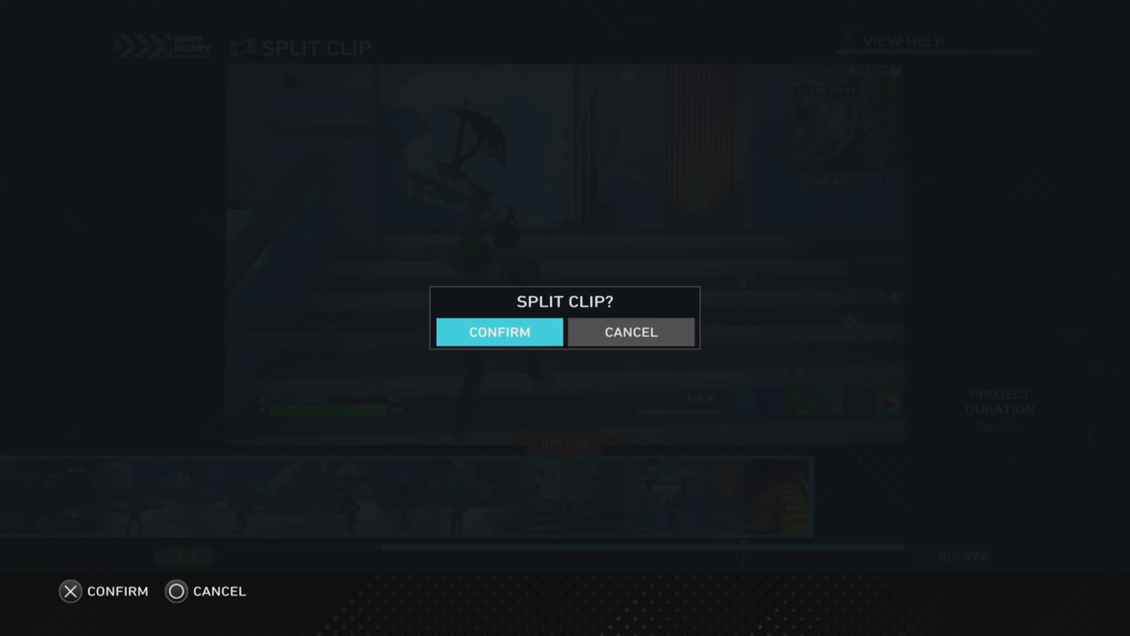
pyautogui.press('Return')
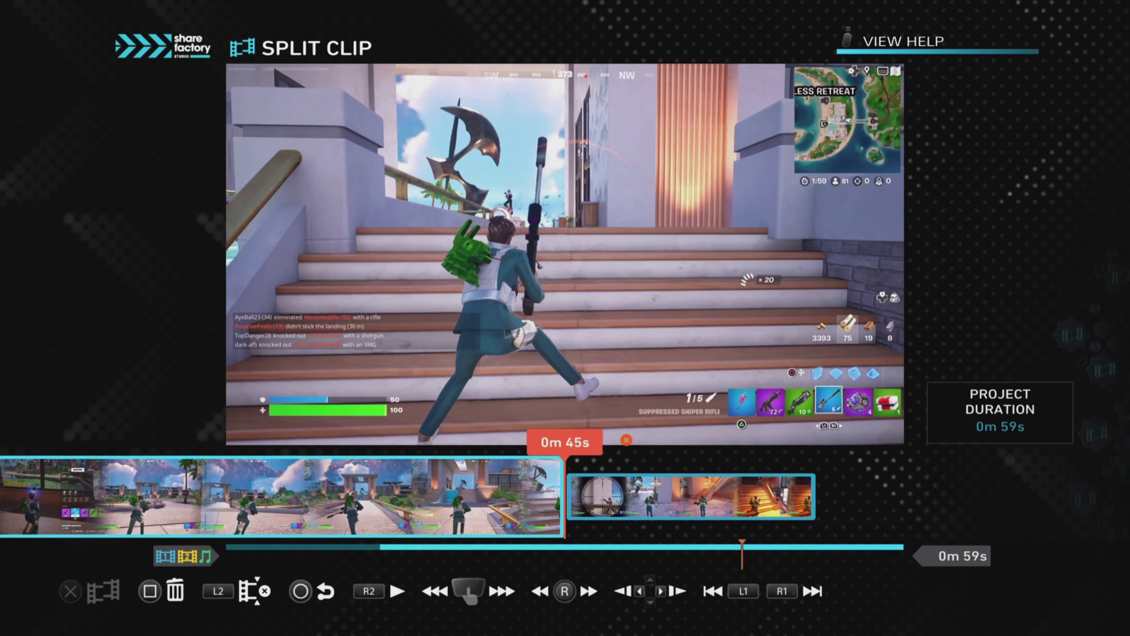
# Delete the segment that comes before the 0m 45s split.
pyautogui.press('Left')
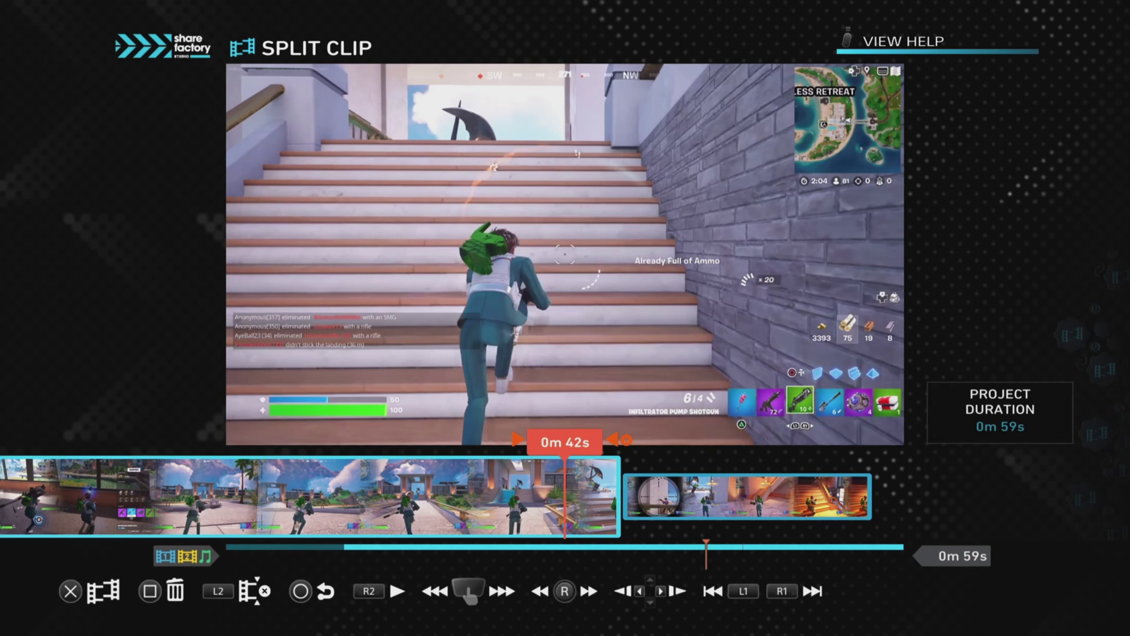
pyautogui.press('Delete')
pyautogui.press('Left')
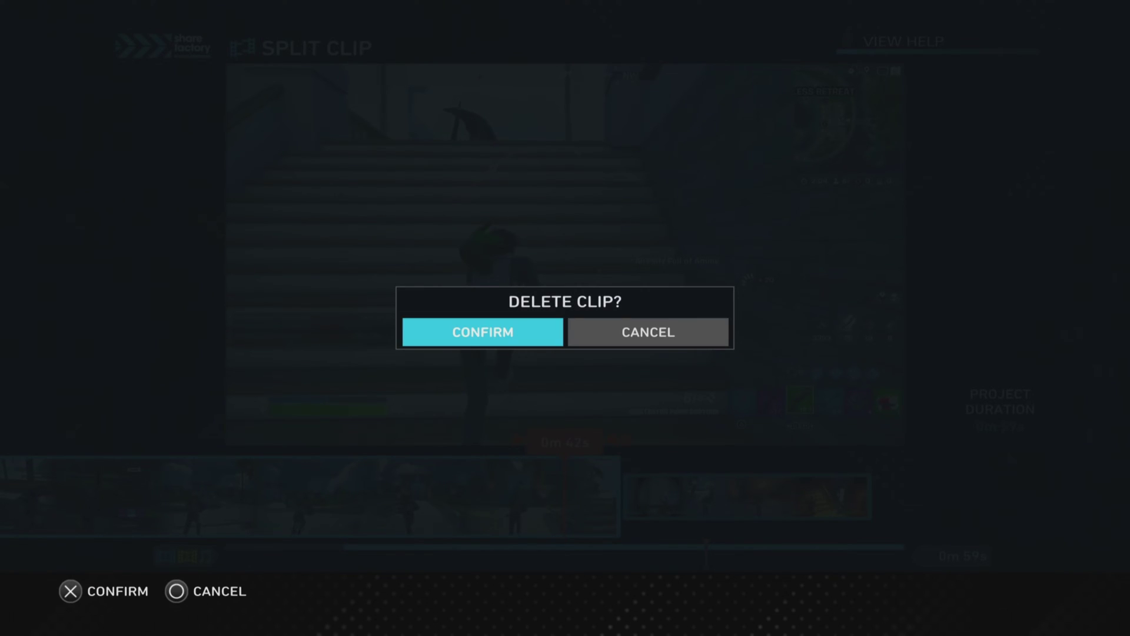
pyautogui.press('Return')
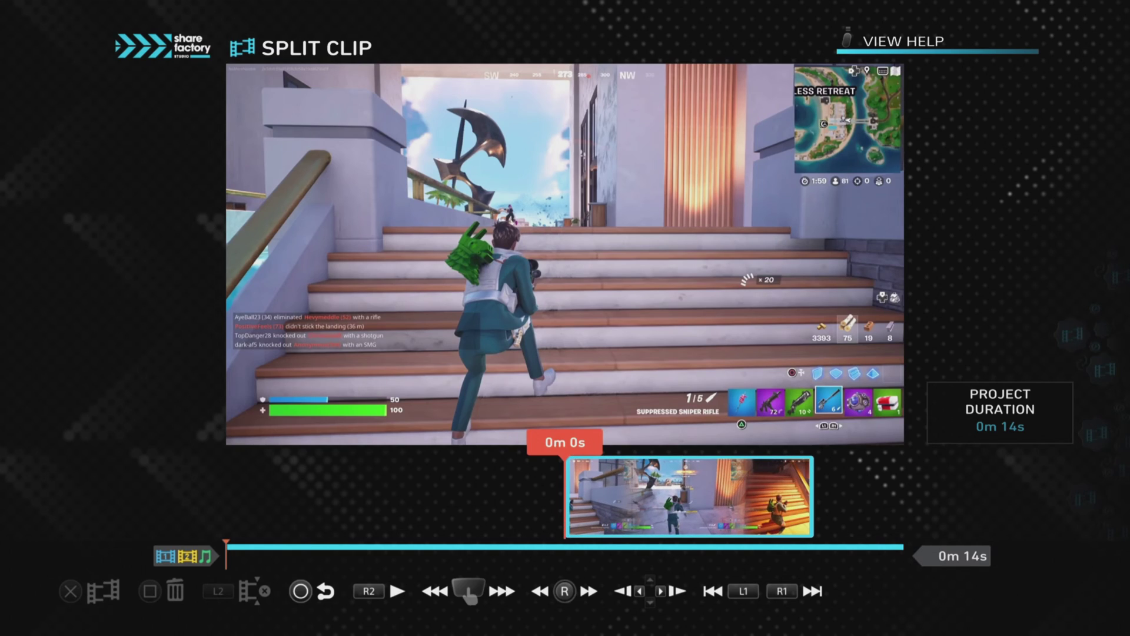
# Review the remaining clip and split it at 0m 4s, right after the headshot knock.
pyautogui.press('space')
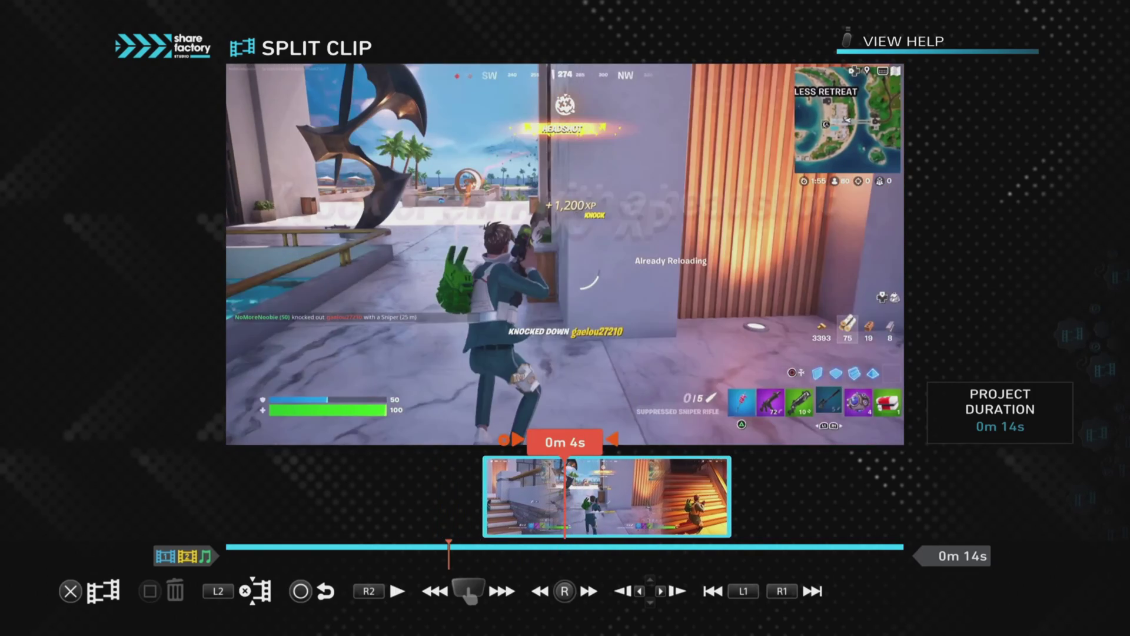
pyautogui.press('Left')
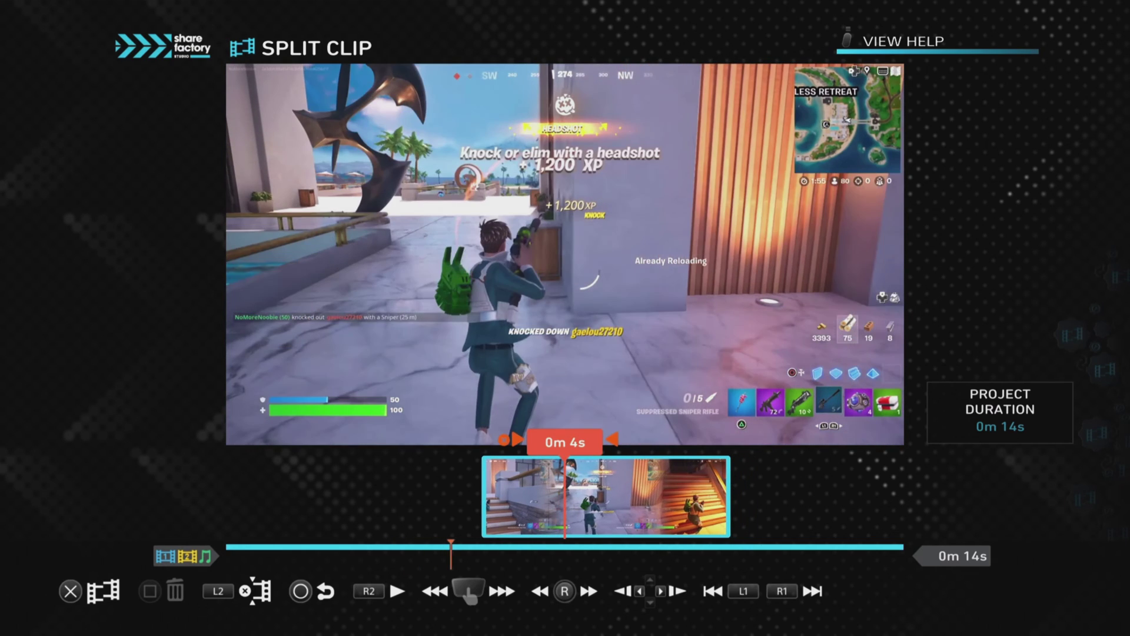
pyautogui.press('Left')
pyautogui.press('Left')
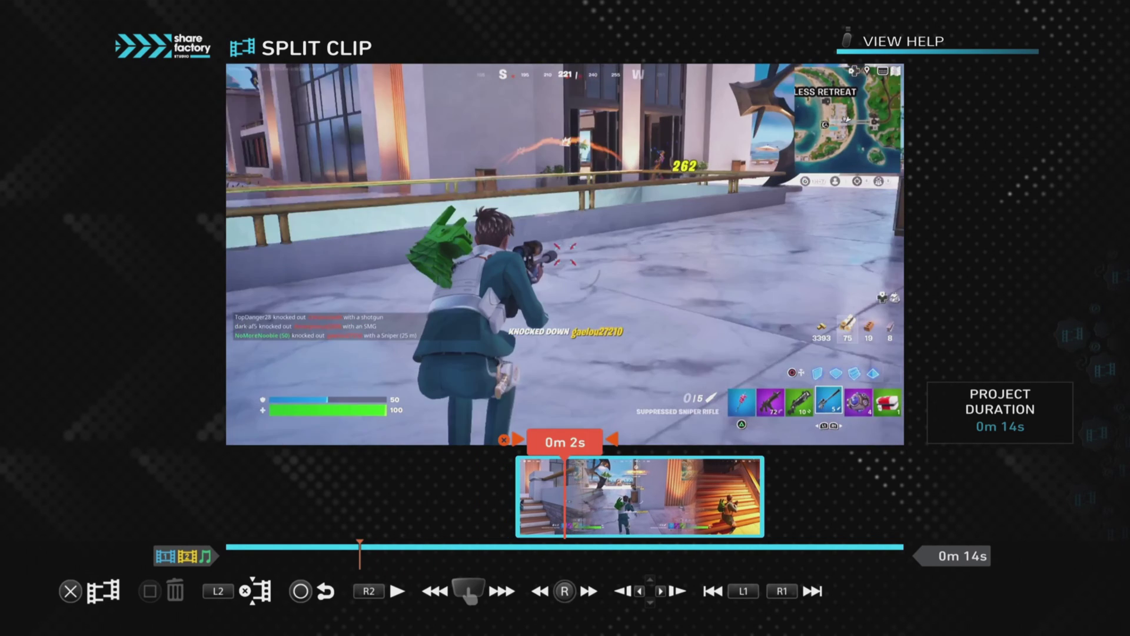
pyautogui.press('space')
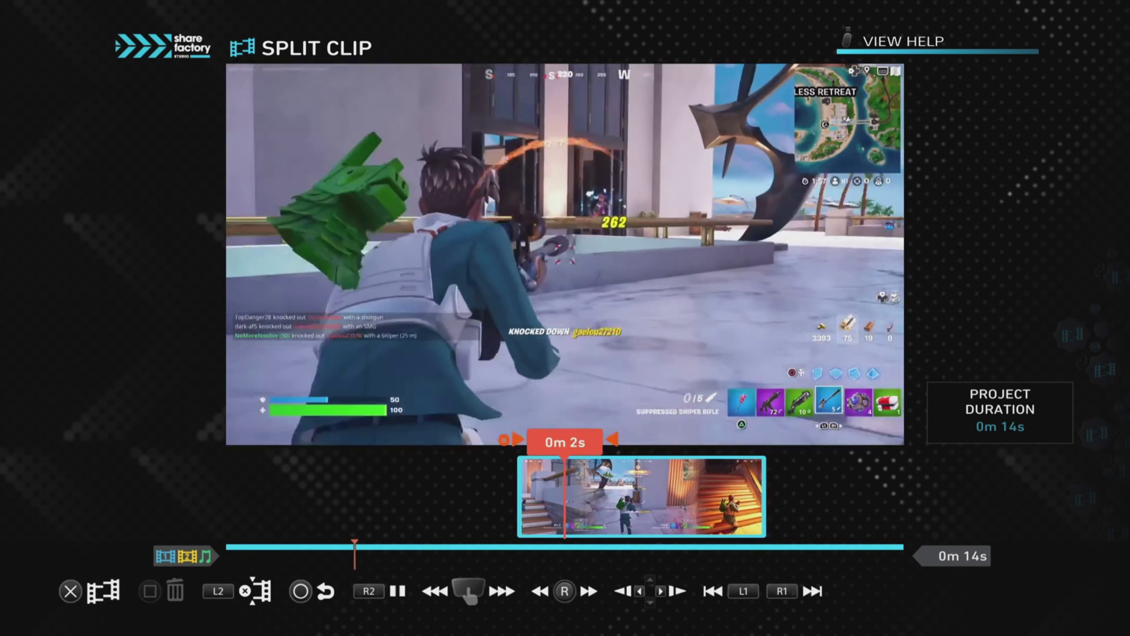
pyautogui.press('space')
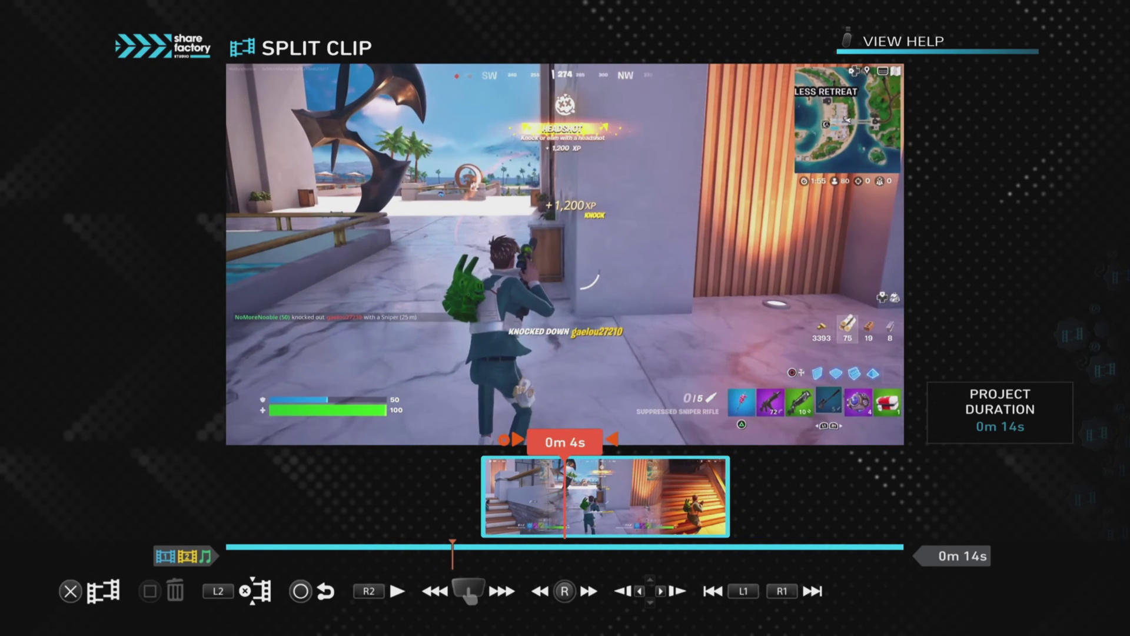
pyautogui.press('Return')
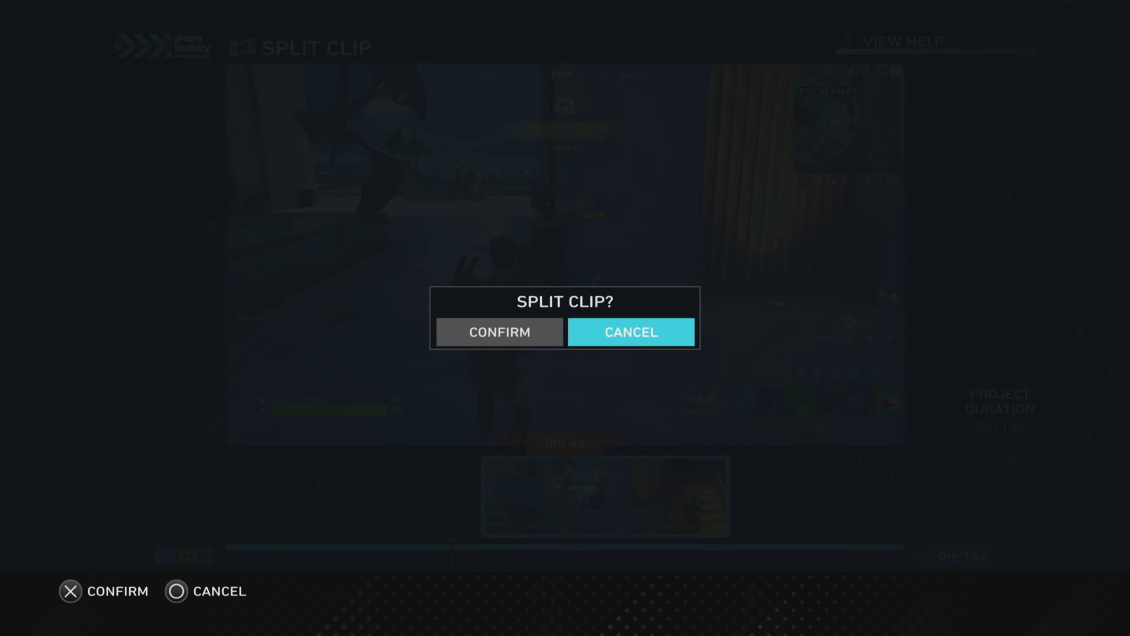
pyautogui.press('Return')
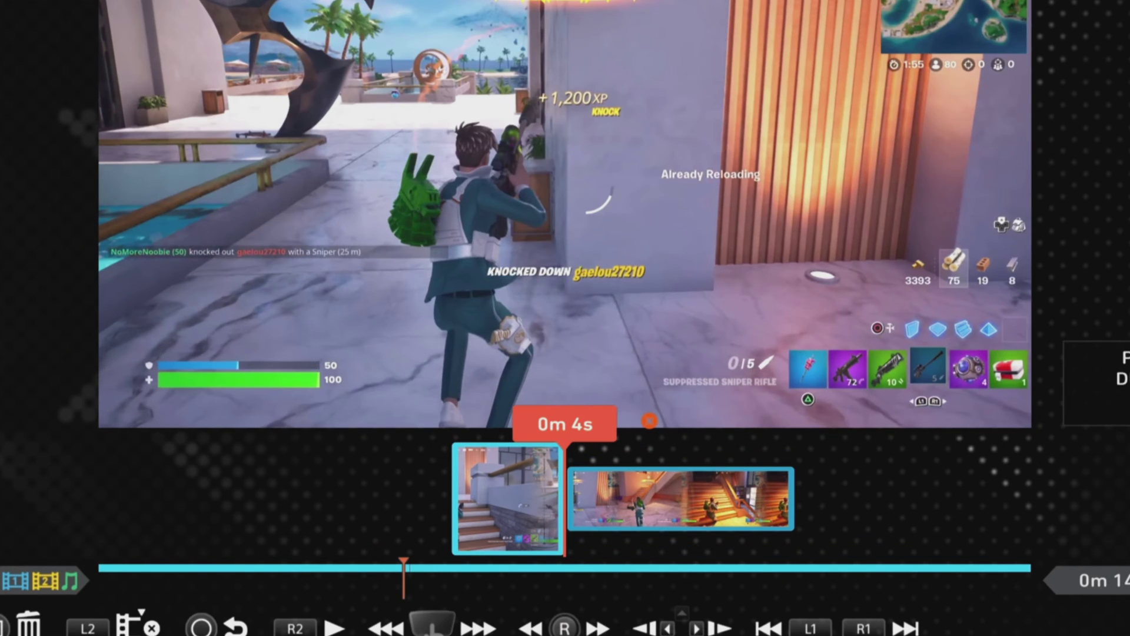
# Delete the segment that follows the 0m 4s split, keeping only the sniper shot.
pyautogui.press('Right')
pyautogui.press('Right')
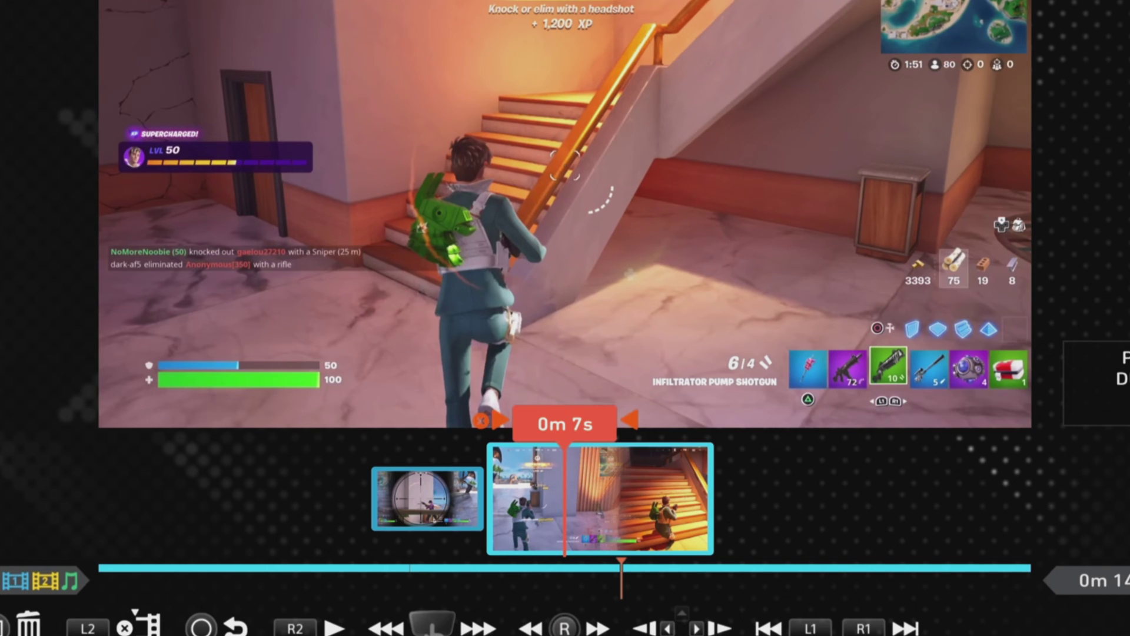
pyautogui.press('Delete')
pyautogui.press('Left')
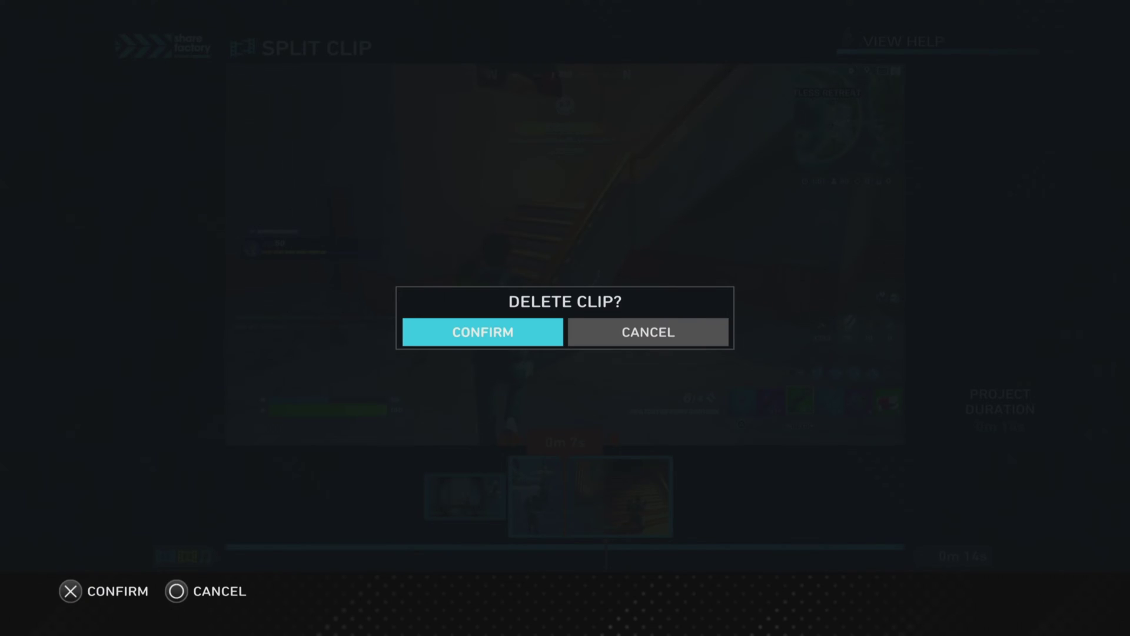
pyautogui.press('Return')
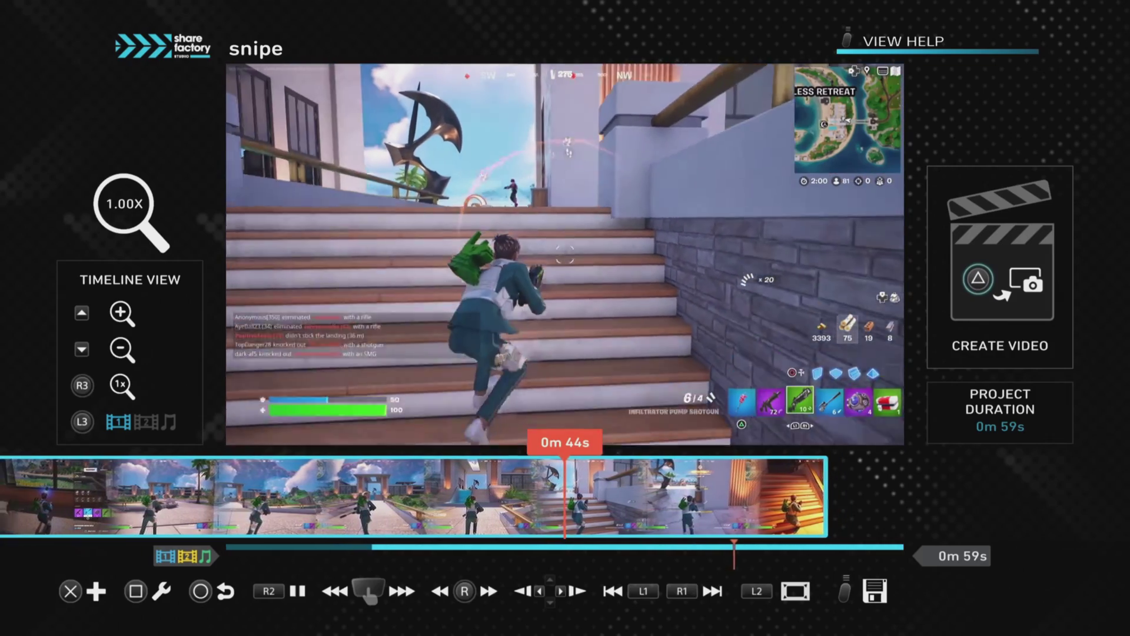
# Split the clip in the snipe project at 0m 47s, while aiming through the sniper scope.
pyautogui.press('R2')
pyautogui.press('Left')
pyautogui.press('Left')
pyautogui.press('Left')
pyautogui.press('Left')
pyautogui.press('Left')
pyautogui.press('Left')
pyautogui.press('Left')
pyautogui.press('Left')
pyautogui.press('Left')
pyautogui.press('Left')
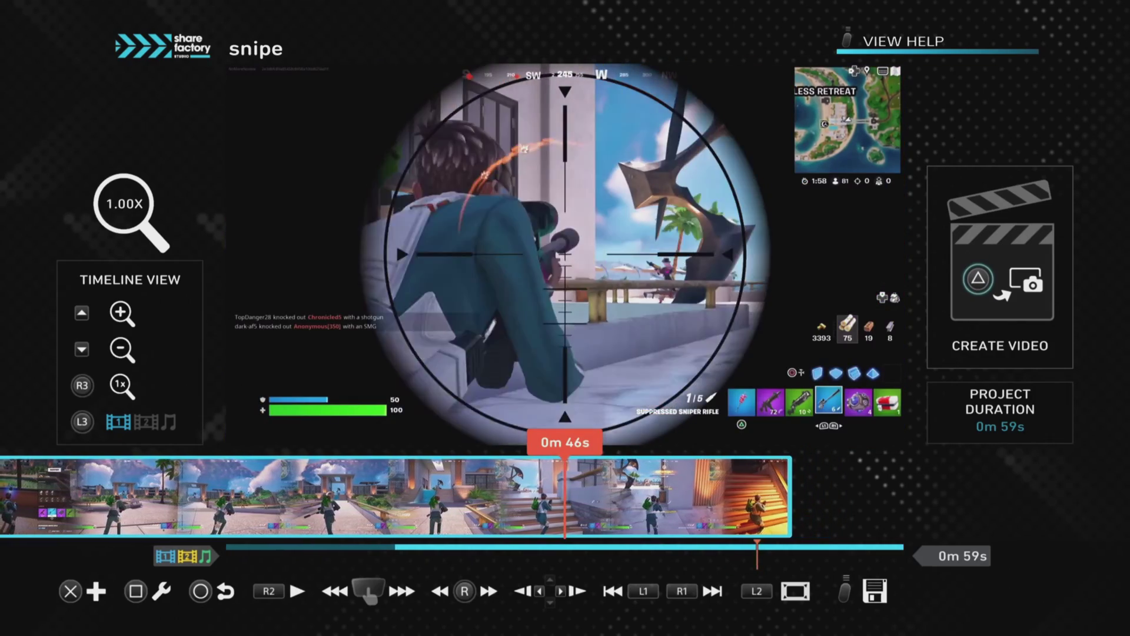
pyautogui.press('Right')
pyautogui.press('Right')
pyautogui.press('Right')
pyautogui.press('Right')
pyautogui.press('Right')
pyautogui.press('Right')
pyautogui.press('Right')
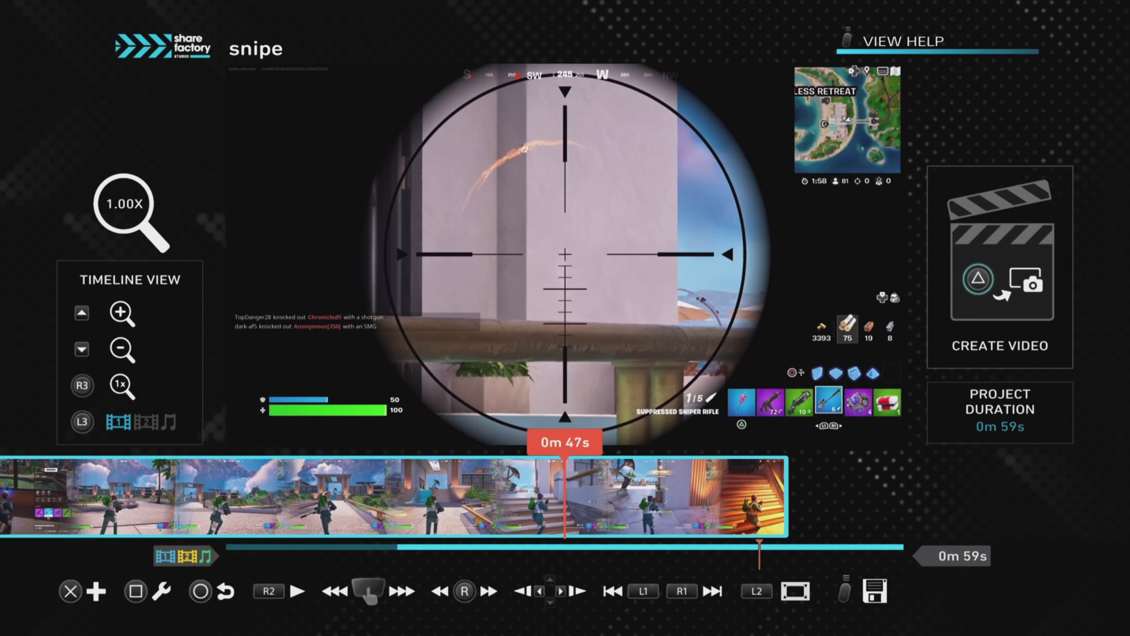
pyautogui.press('Return')
pyautogui.press('Left')
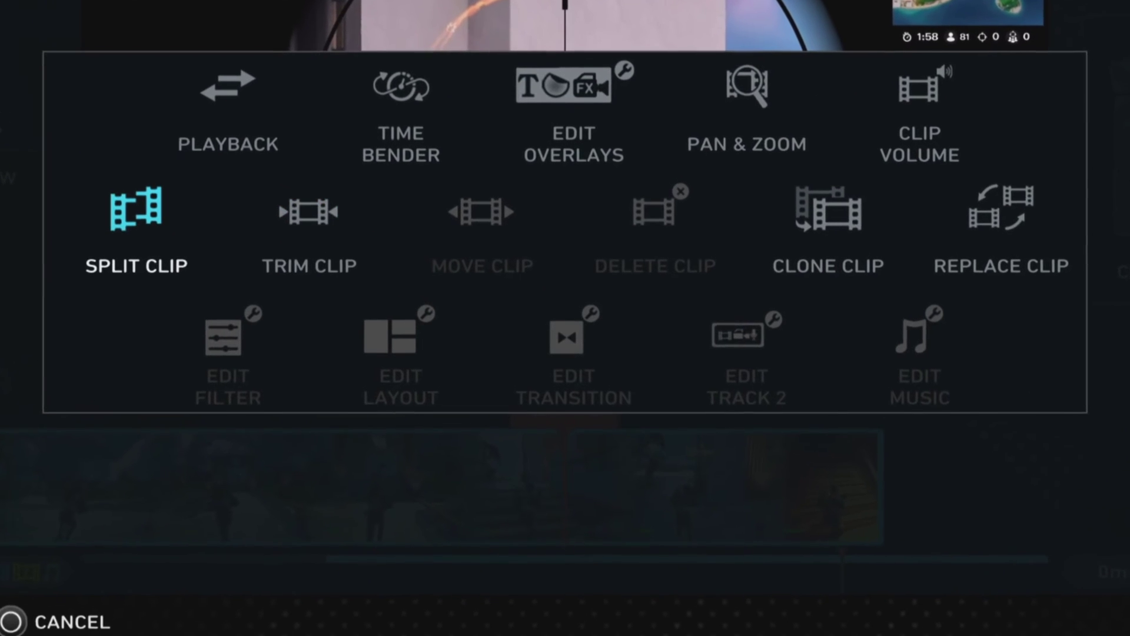
pyautogui.press('Return')
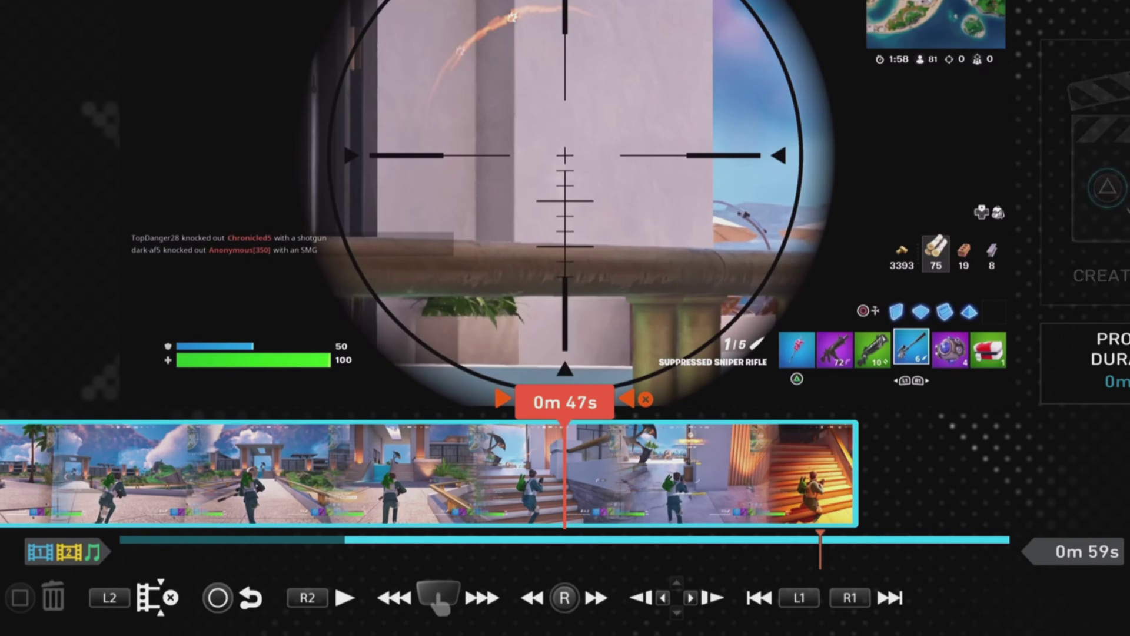
pyautogui.press('Left')
pyautogui.press('Return')
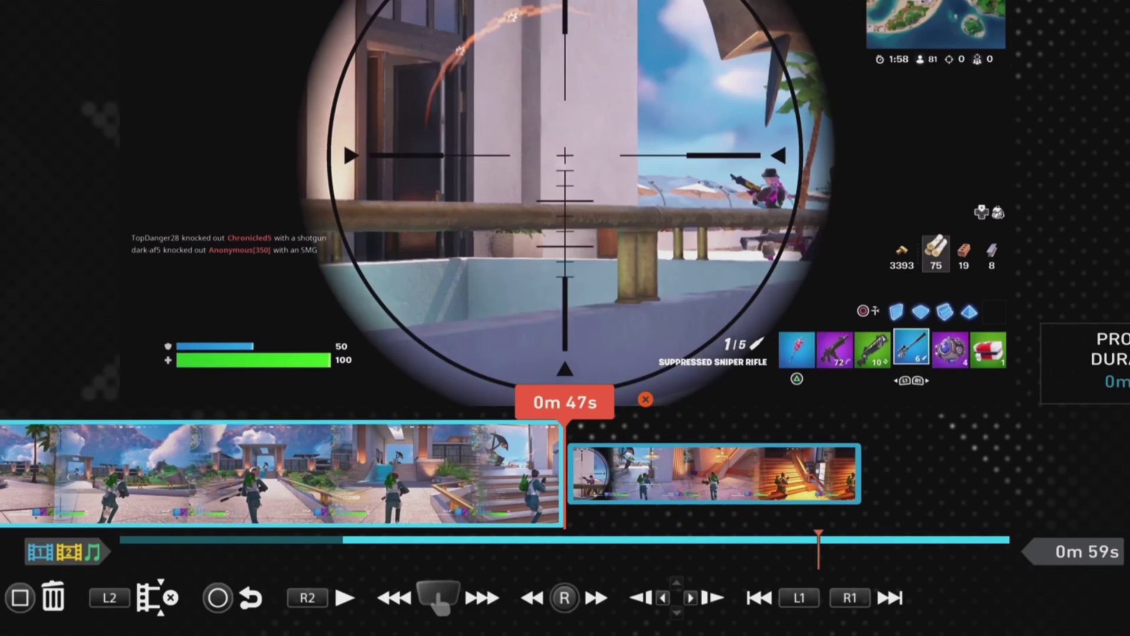
# Split the clip again at 0m 48s, at the moment the sniper shot is fired, and leave split mode inside the short segment.
pyautogui.press('space')
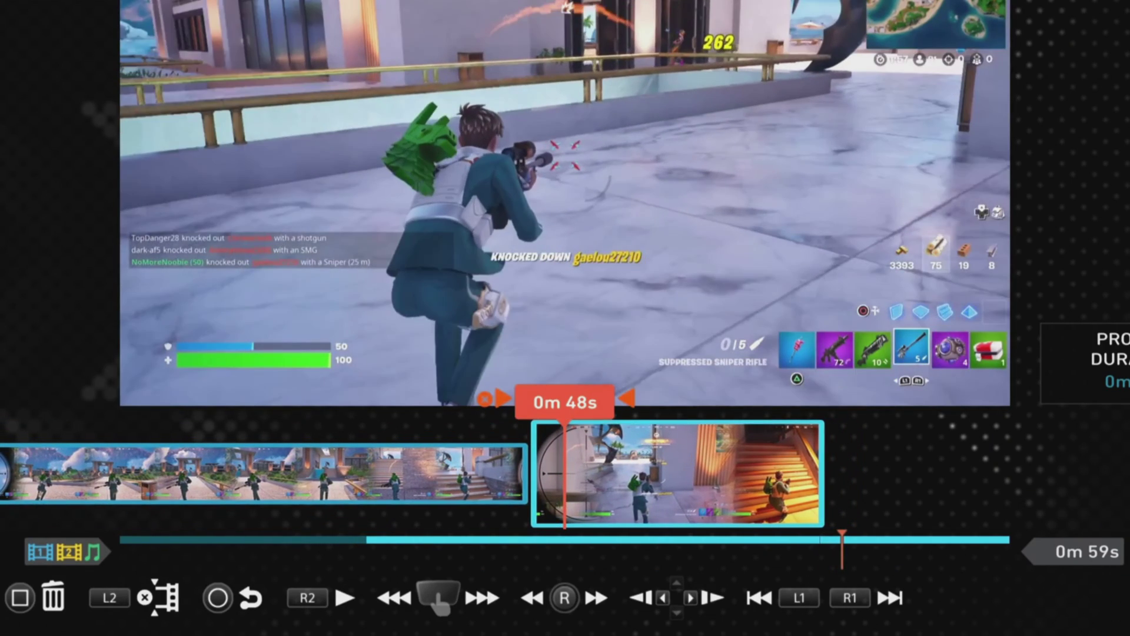
pyautogui.press('Left')
pyautogui.press('Left')
pyautogui.press('Left')
pyautogui.press('Left')
pyautogui.press('Left')
pyautogui.press('Left')
pyautogui.press('Left')
pyautogui.press('Left')
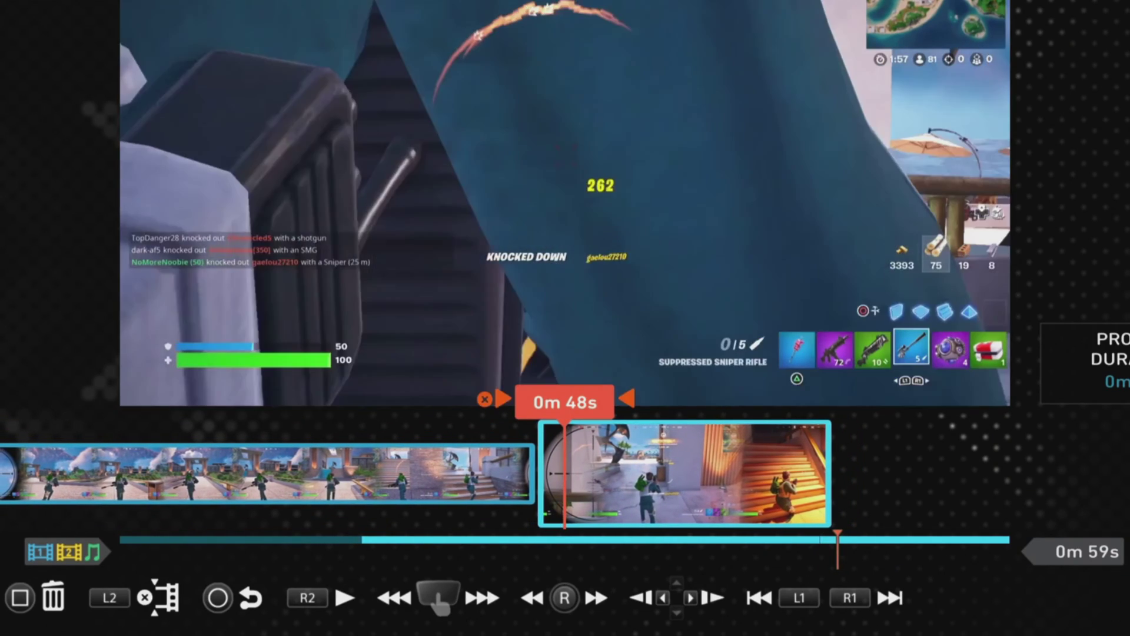
pyautogui.press('Left')
pyautogui.press('Left')
pyautogui.press('Left')
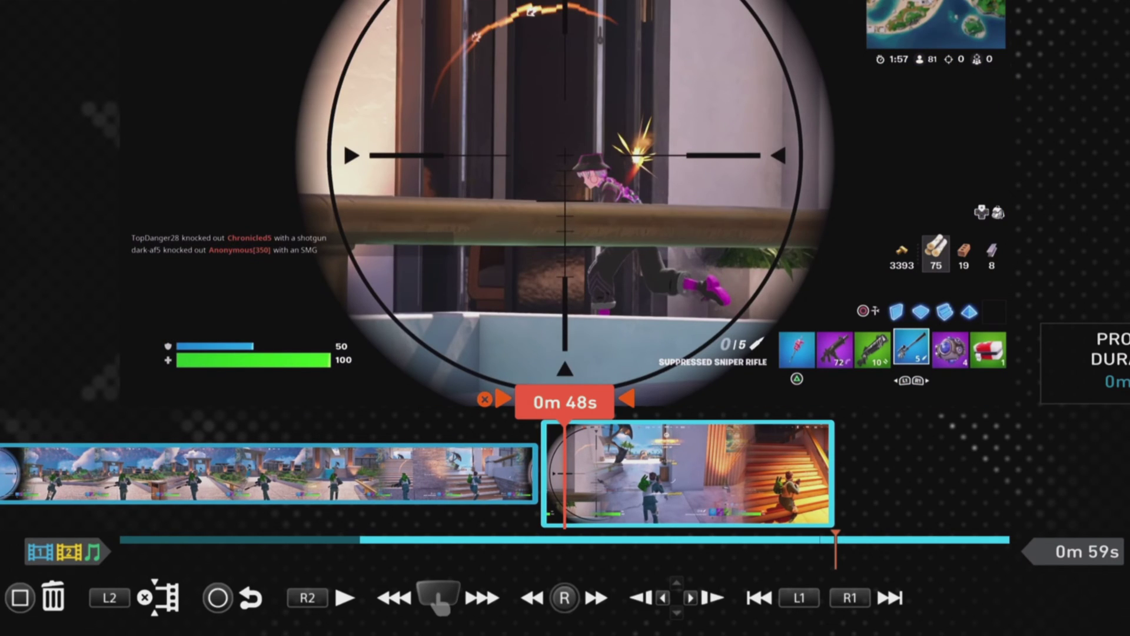
pyautogui.press('Return')
pyautogui.press('Left')
pyautogui.press('Return')
pyautogui.press('Left')
pyautogui.press('Left')
pyautogui.press('Left')
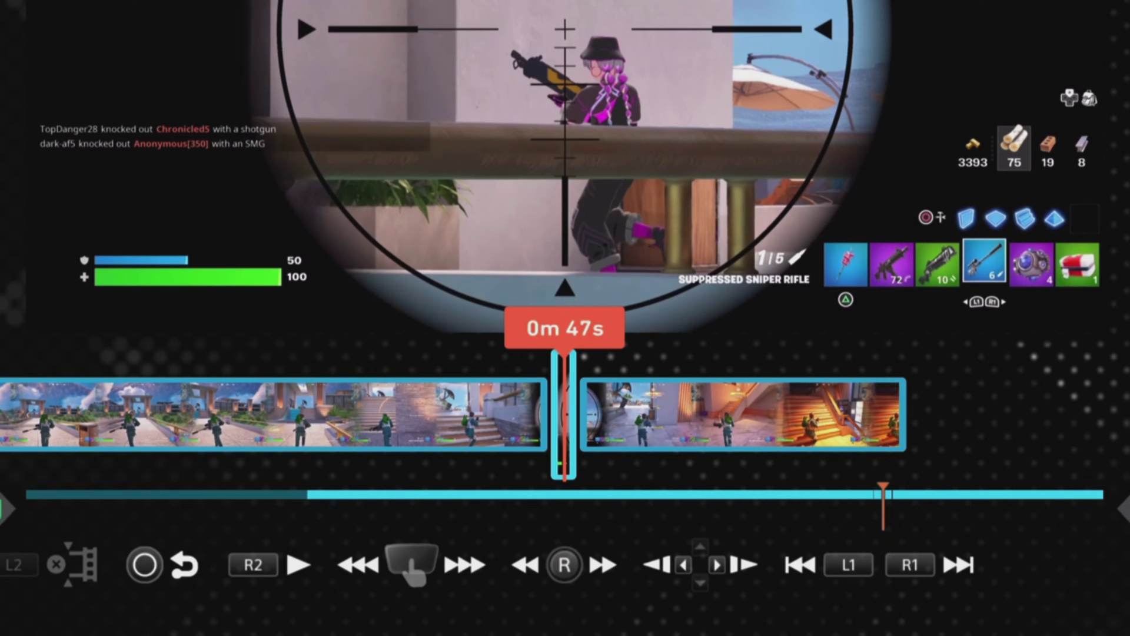
pyautogui.press('Escape')
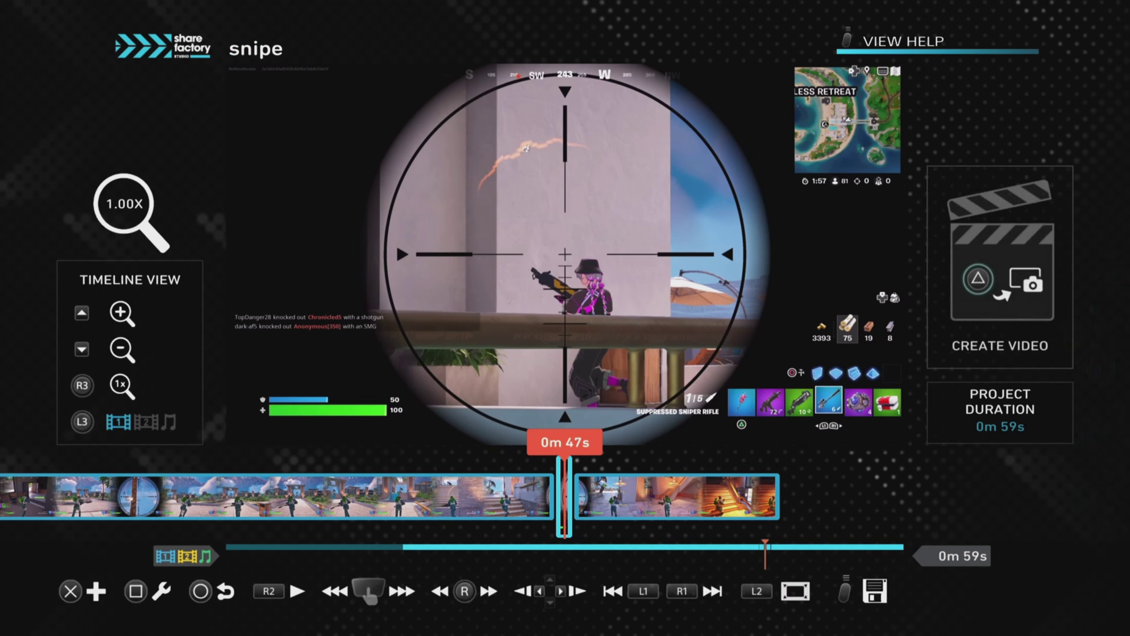
# Apply Pan & Zoom at 128% to the short scoped segment between the two splits.
pyautogui.press('Left')
pyautogui.press('Right')
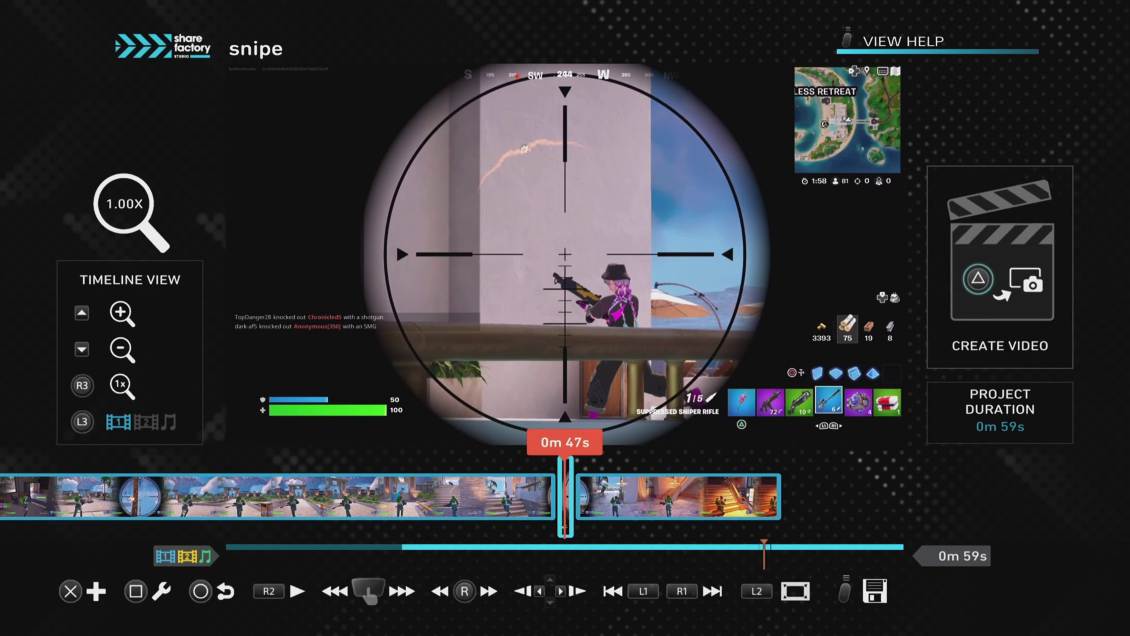
pyautogui.press('s')
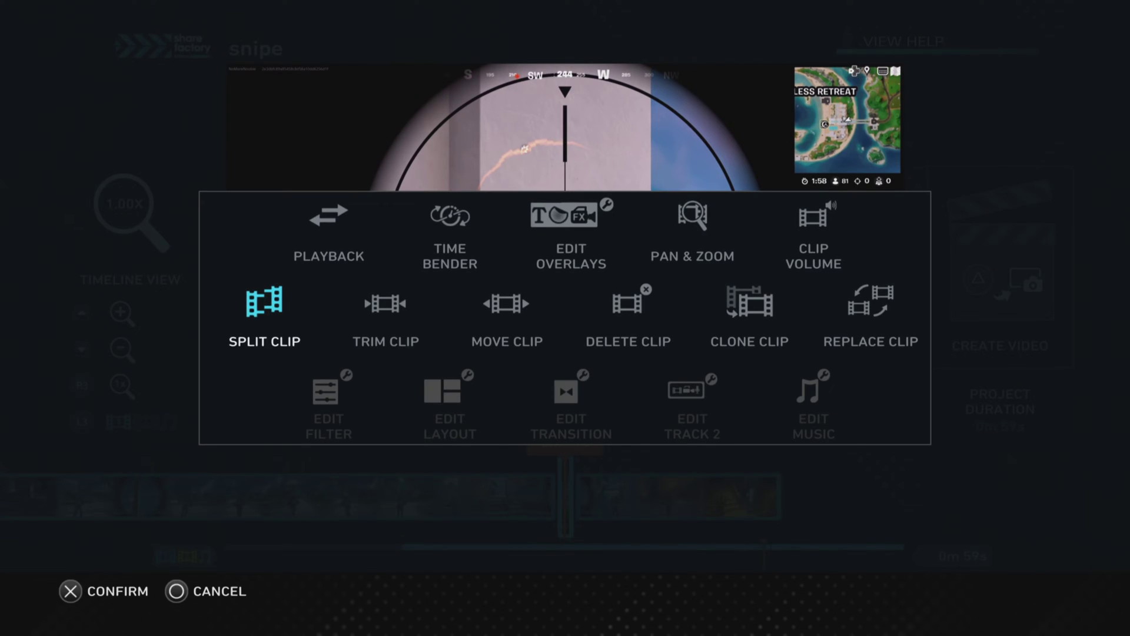
pyautogui.press('Right')
pyautogui.press('Right')
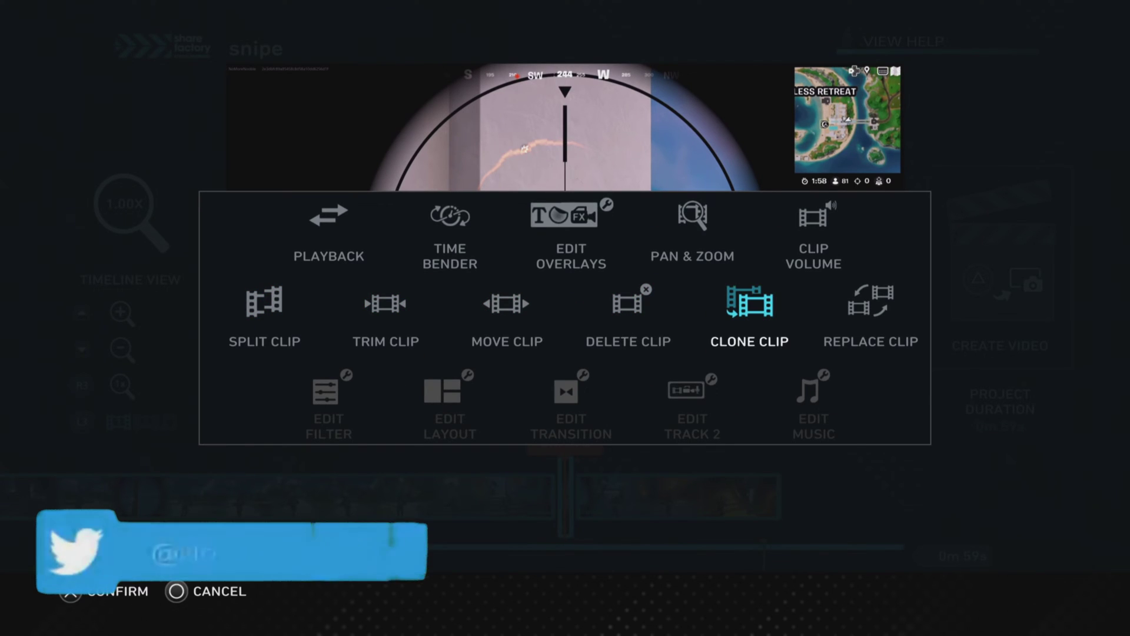
pyautogui.press('Up')
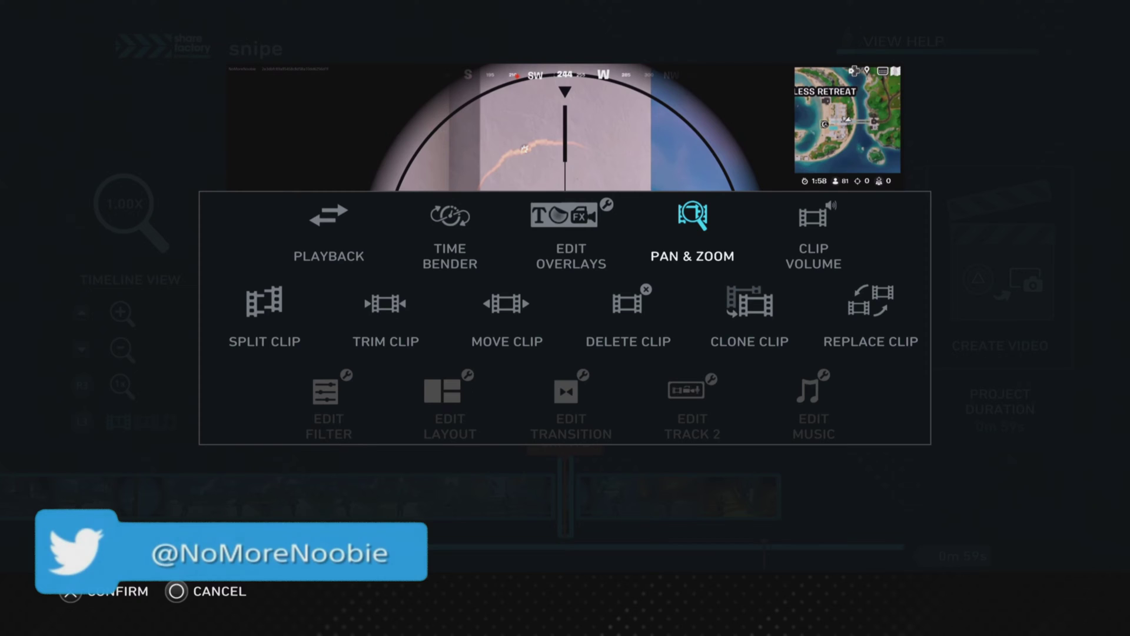
pyautogui.press('Return')
pyautogui.press('Right')
pyautogui.press('Right')
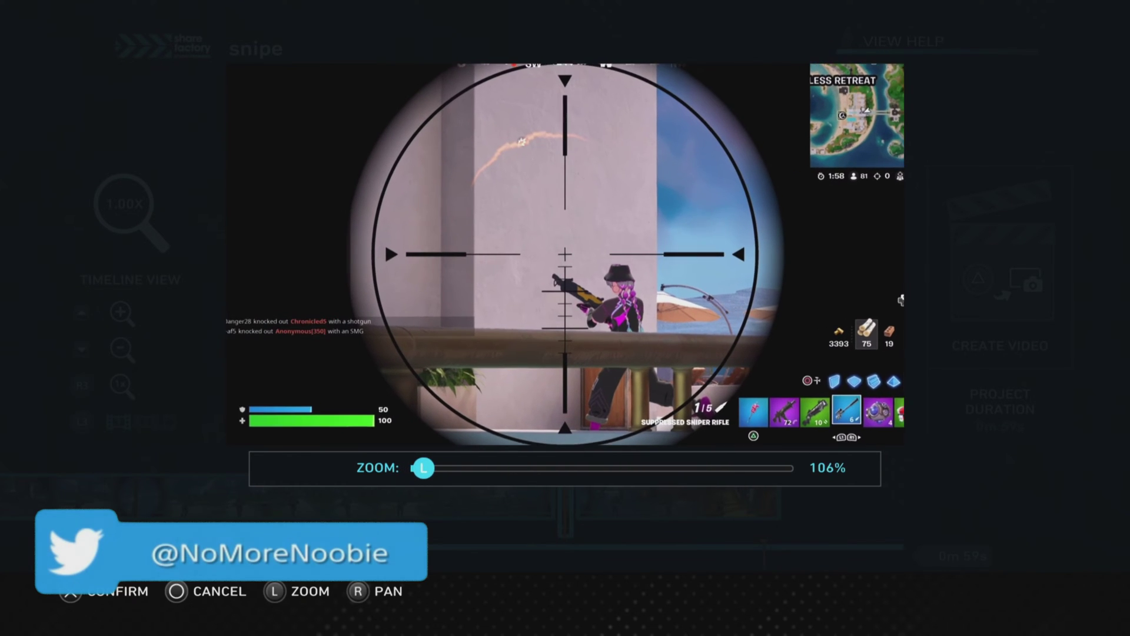
pyautogui.press('Right')
pyautogui.press('Right')
pyautogui.press('Right')
pyautogui.press('Right')
pyautogui.press('Right')
pyautogui.press('Right')
pyautogui.press('Right')
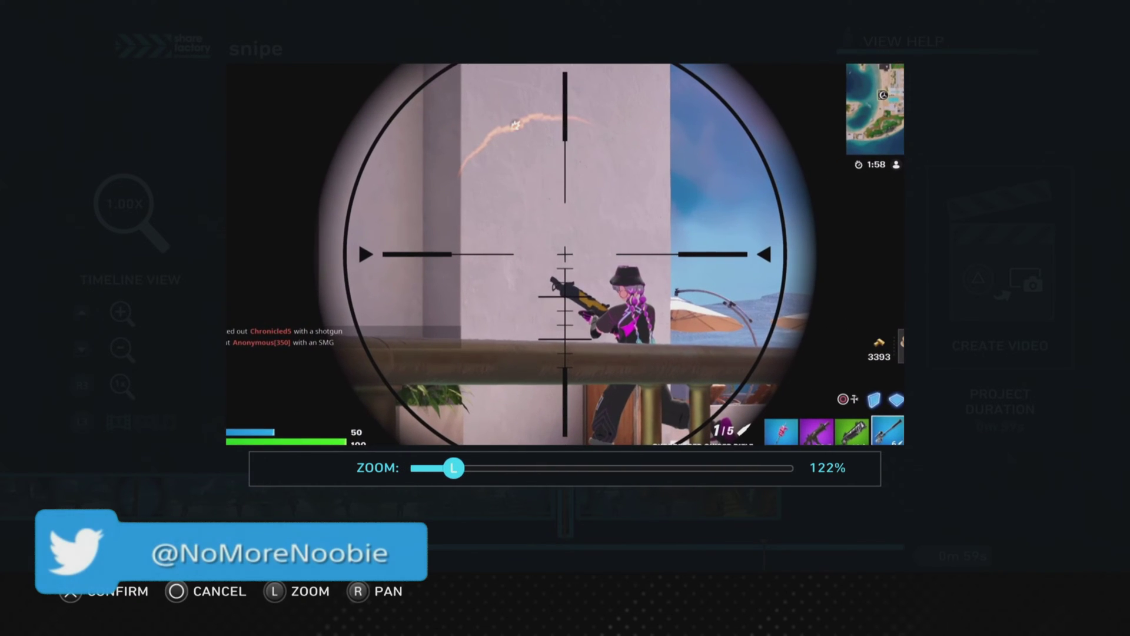
pyautogui.press('Right')
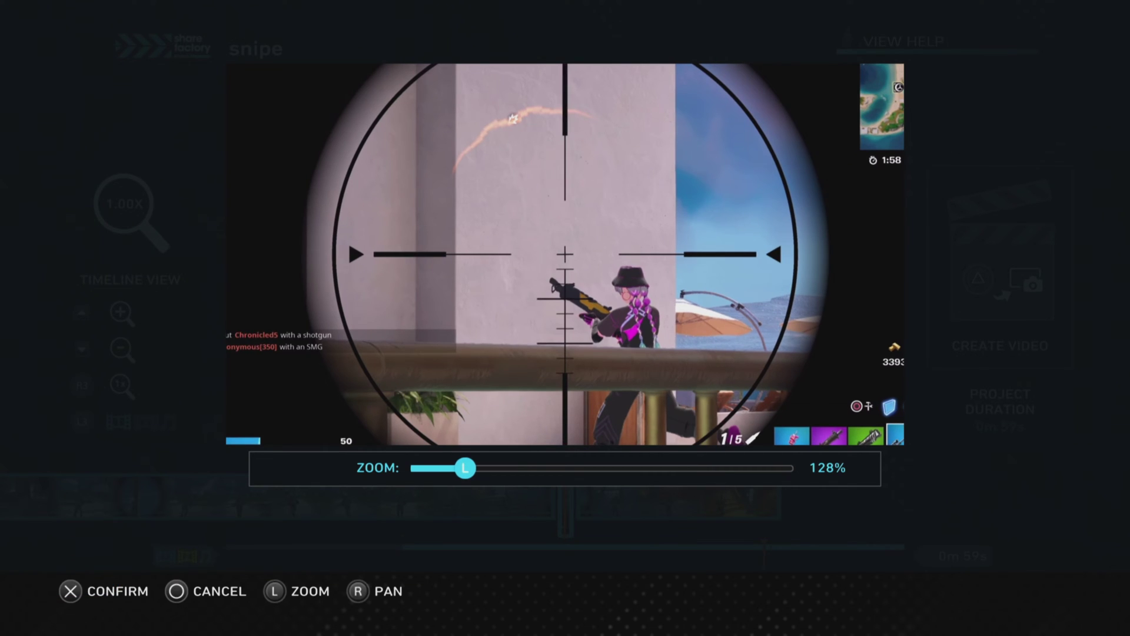
pyautogui.press('Return')
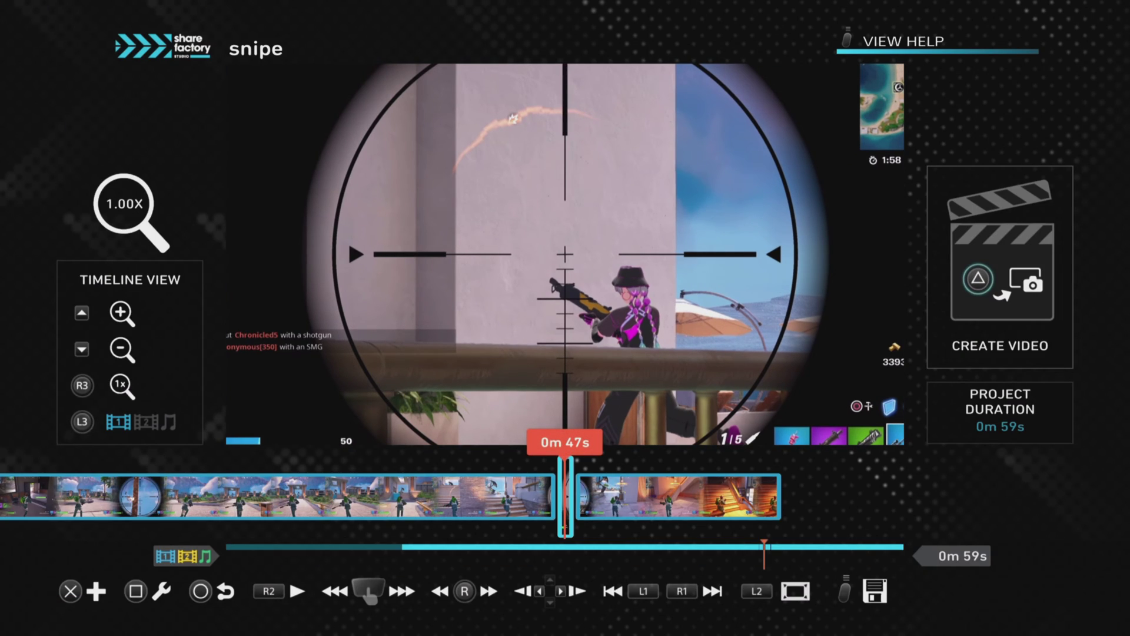
# Add a blurring filter to the short zoomed-in scope segment.
pyautogui.press('Return')
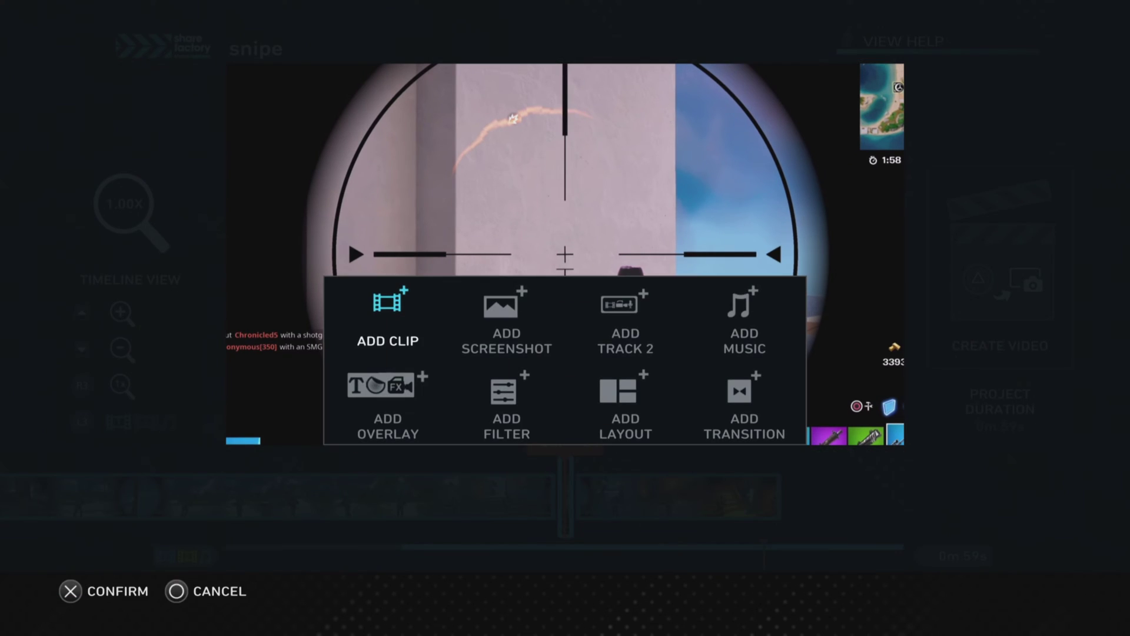
pyautogui.press('Down')
pyautogui.press('Right')
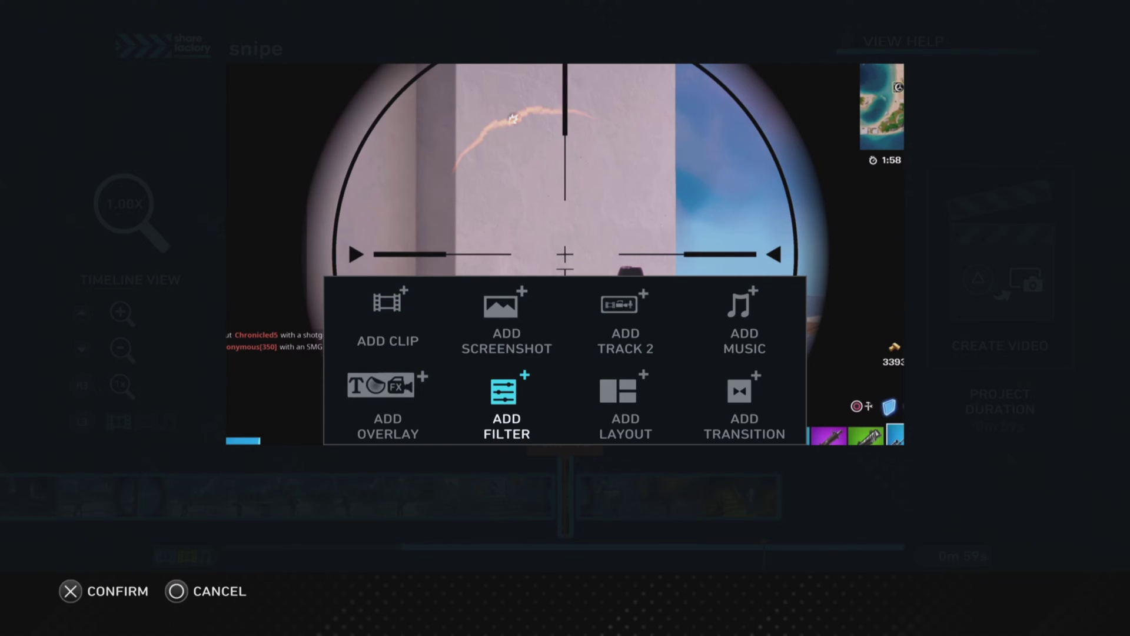
pyautogui.press('Return')
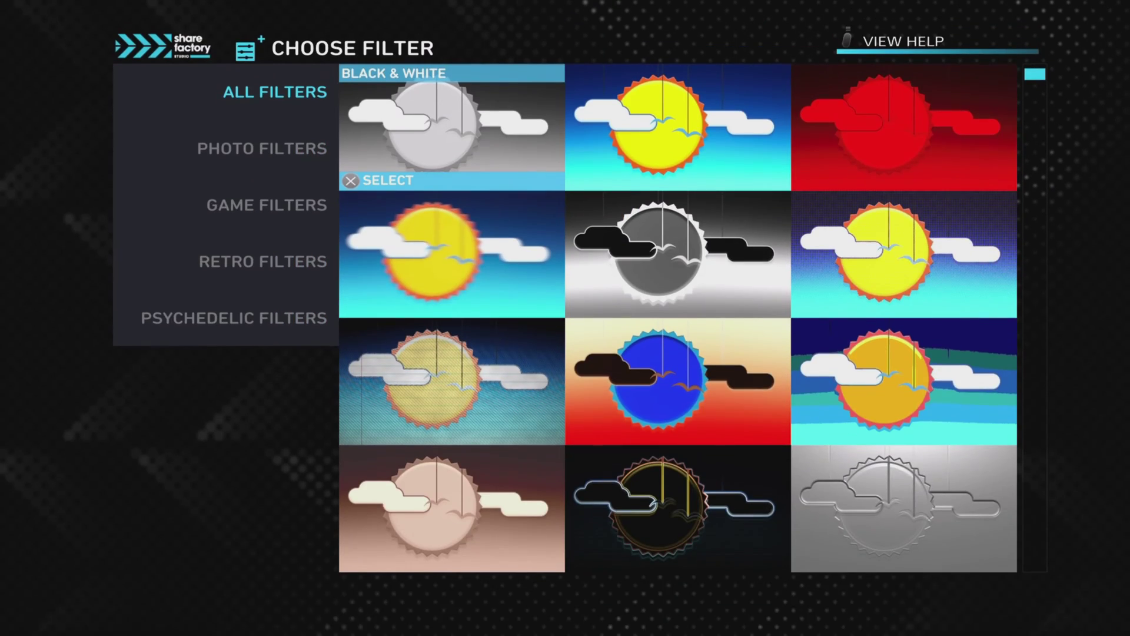
pyautogui.press('Right')
pyautogui.press('Down')
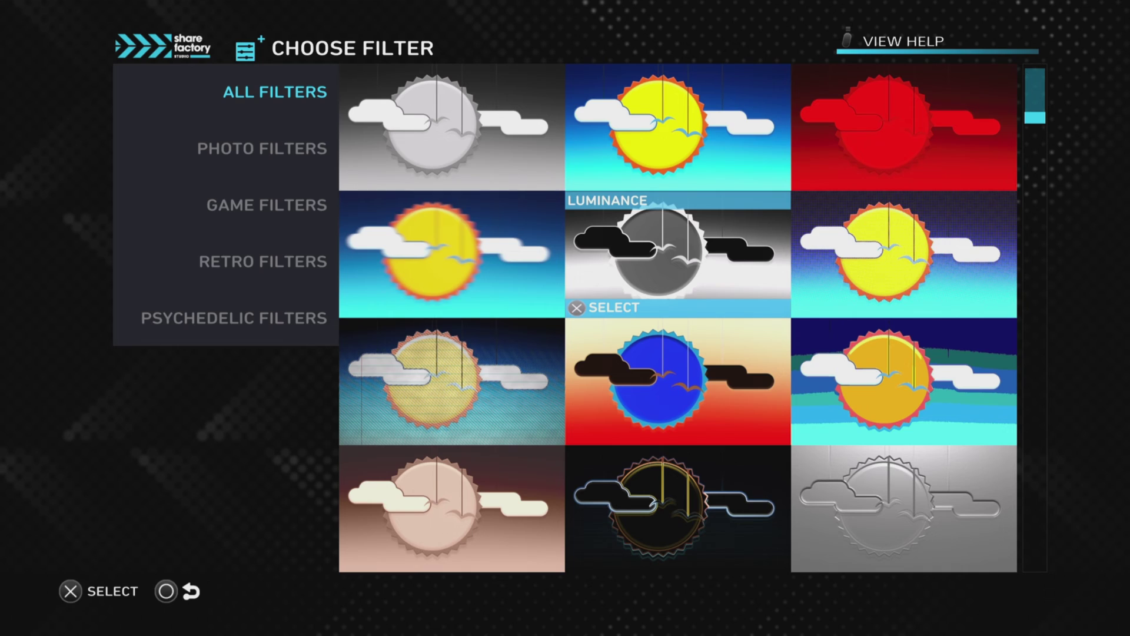
pyautogui.press('Return')
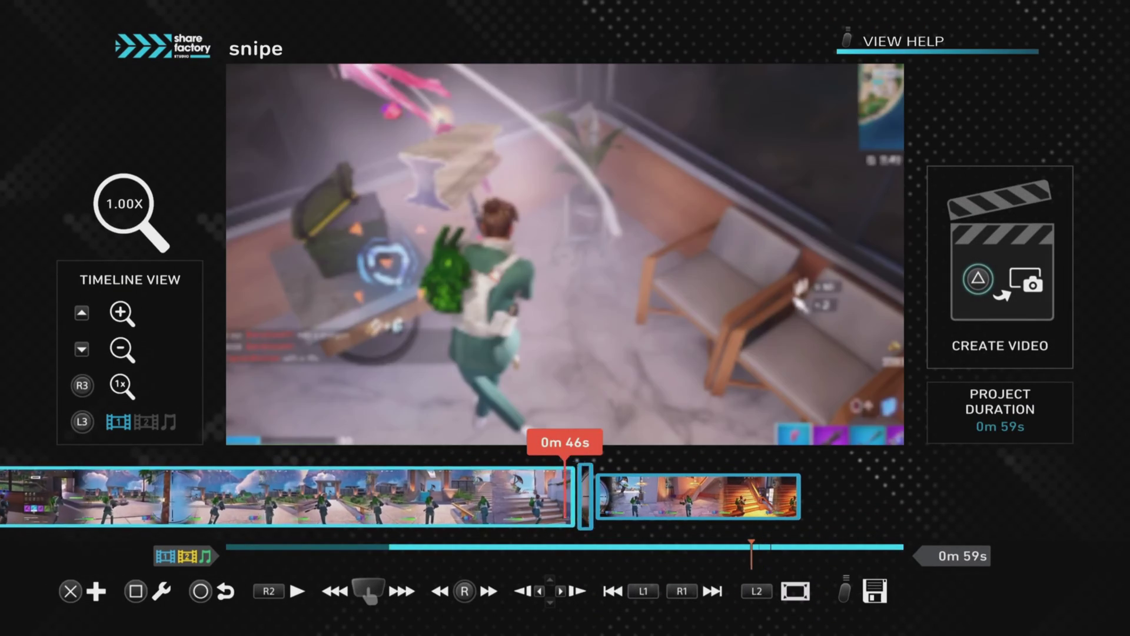
# Play through the edited shot, split the following clip at 0m 52s, and leave split mode at 0m 50s.
pyautogui.press('space')
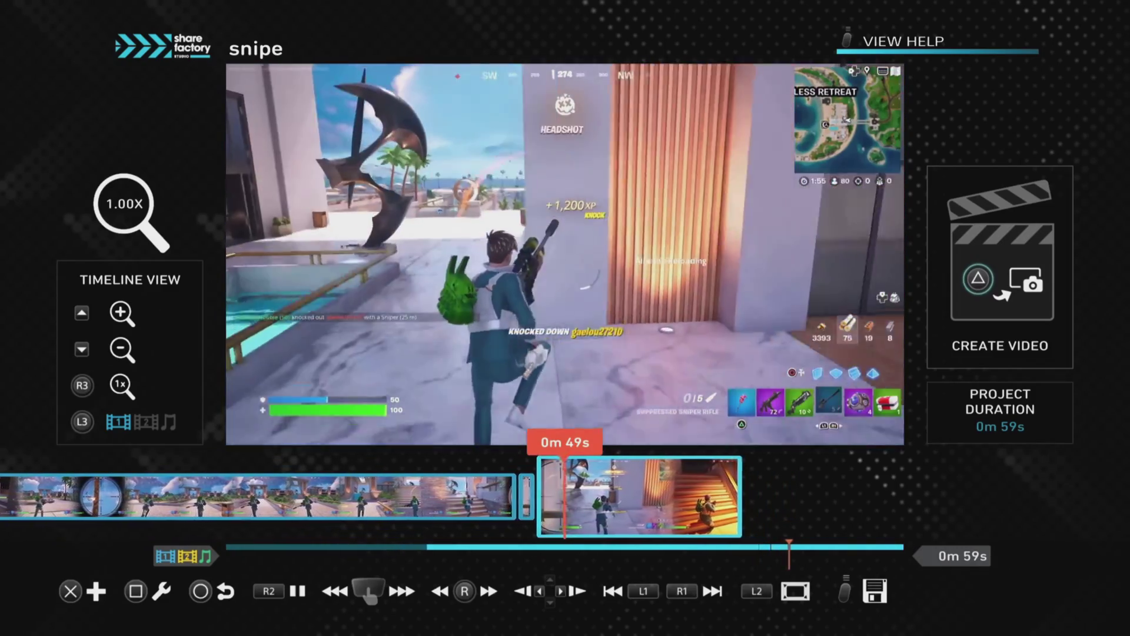
pyautogui.press('space')
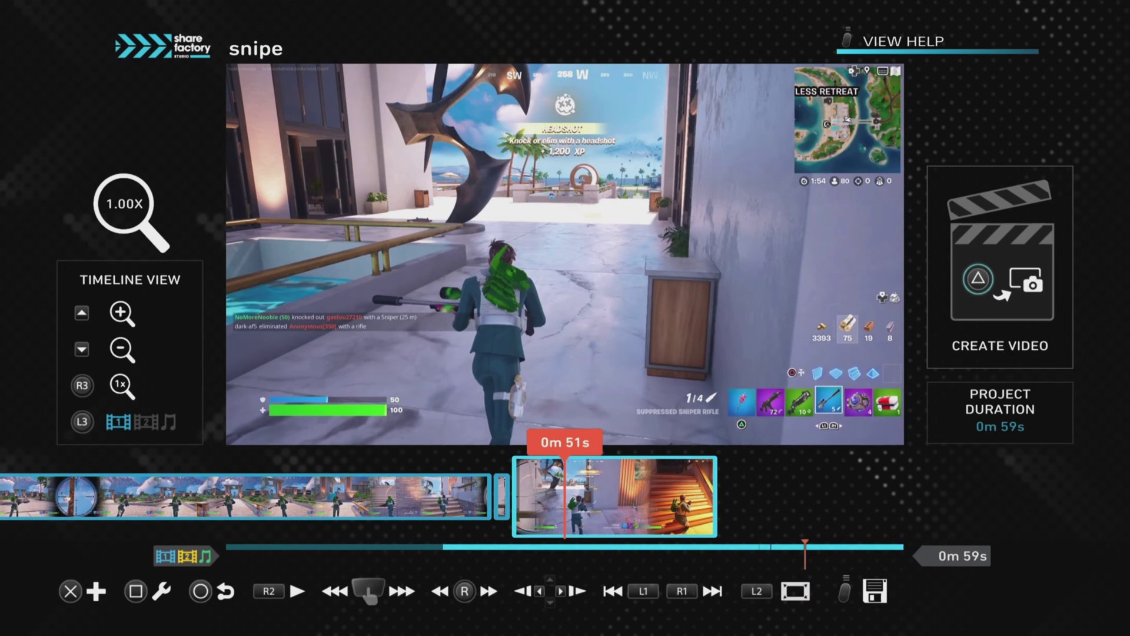
pyautogui.press('space')
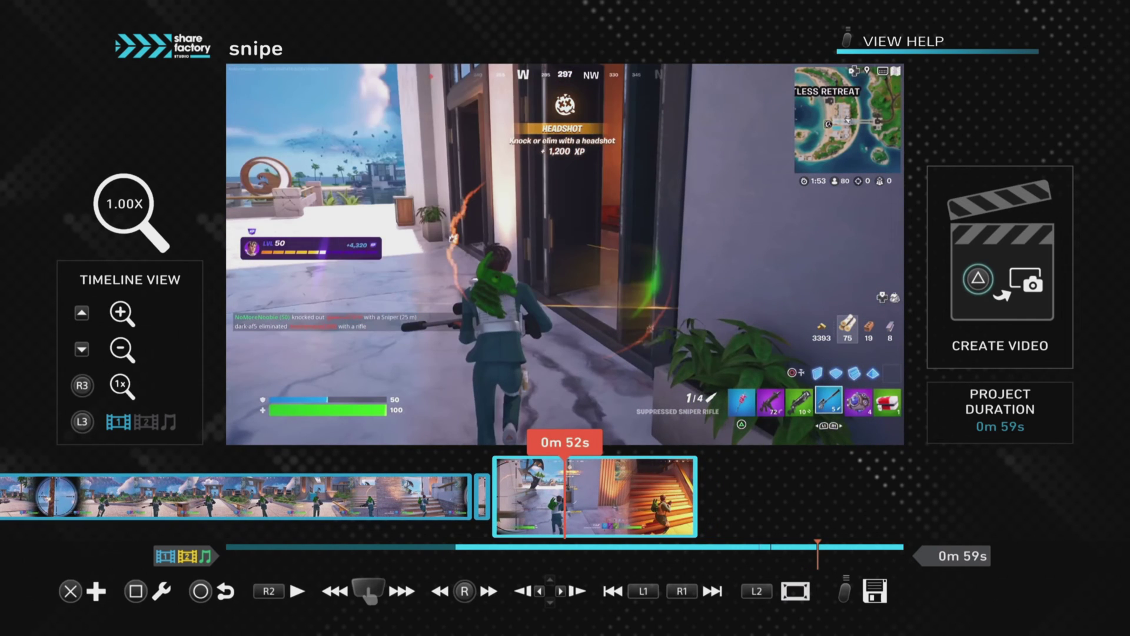
pyautogui.press('Return')
pyautogui.press('Down')
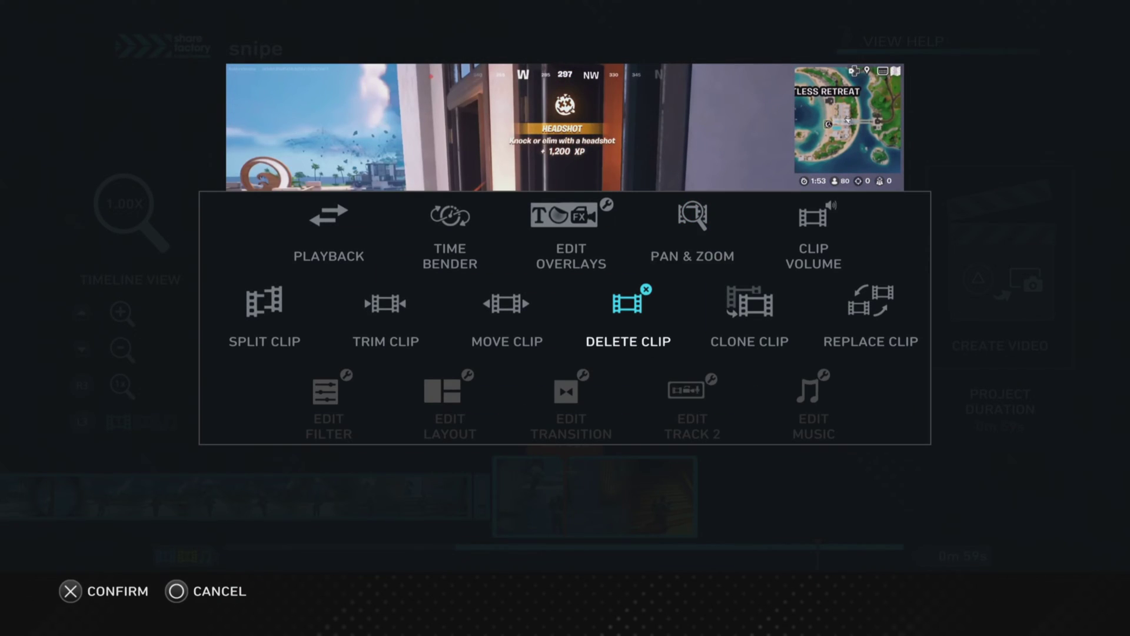
pyautogui.press('Return')
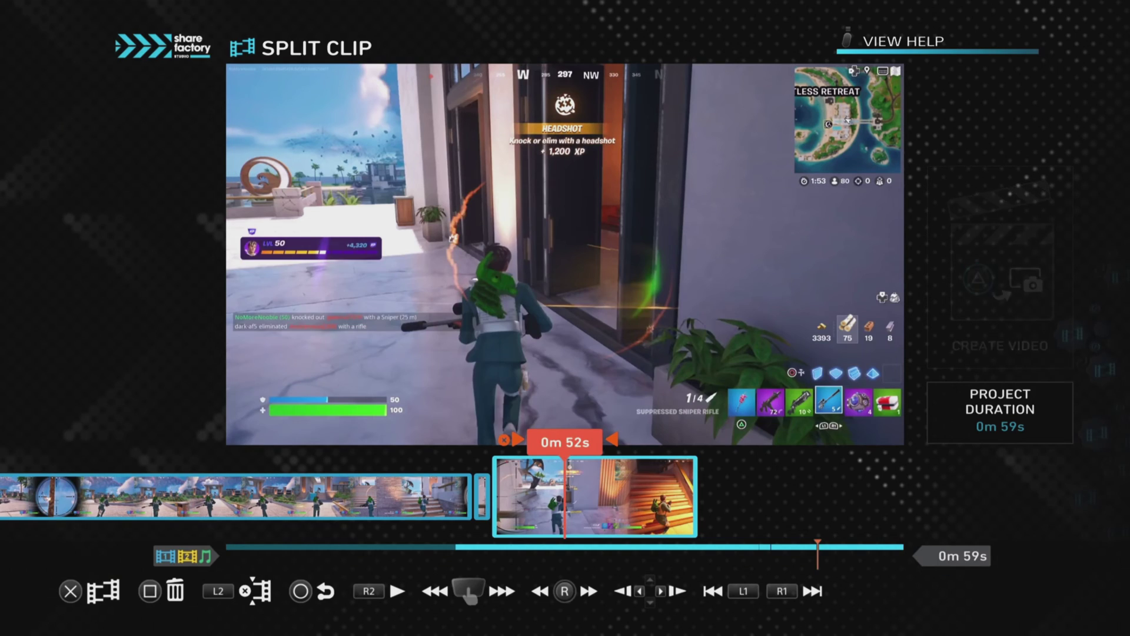
pyautogui.press('Return')
pyautogui.press('Left')
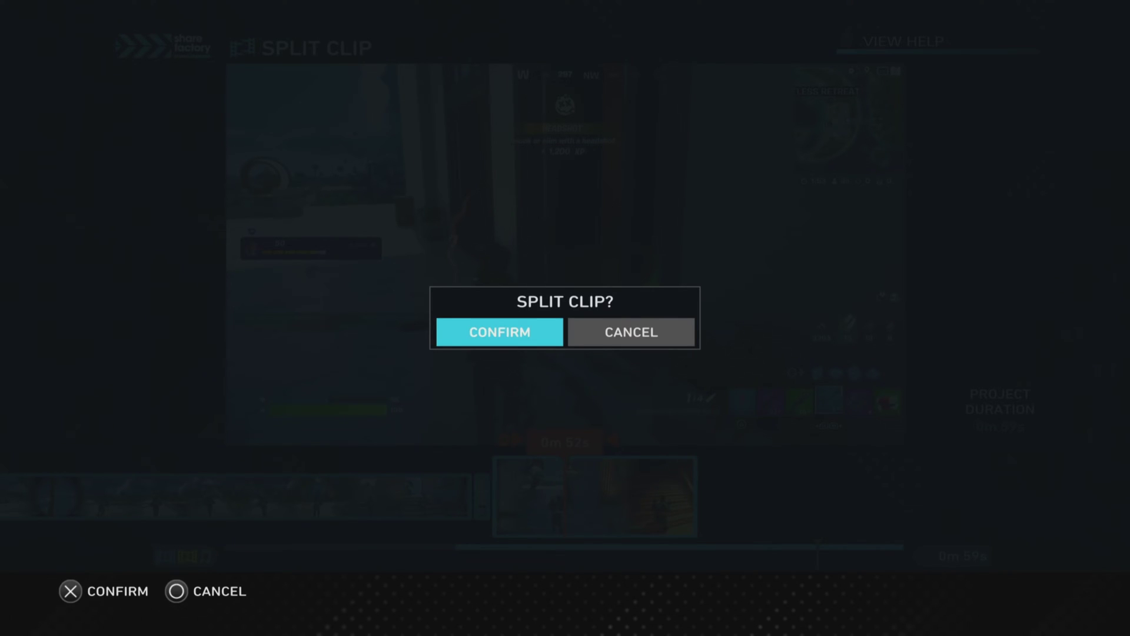
pyautogui.press('Return')
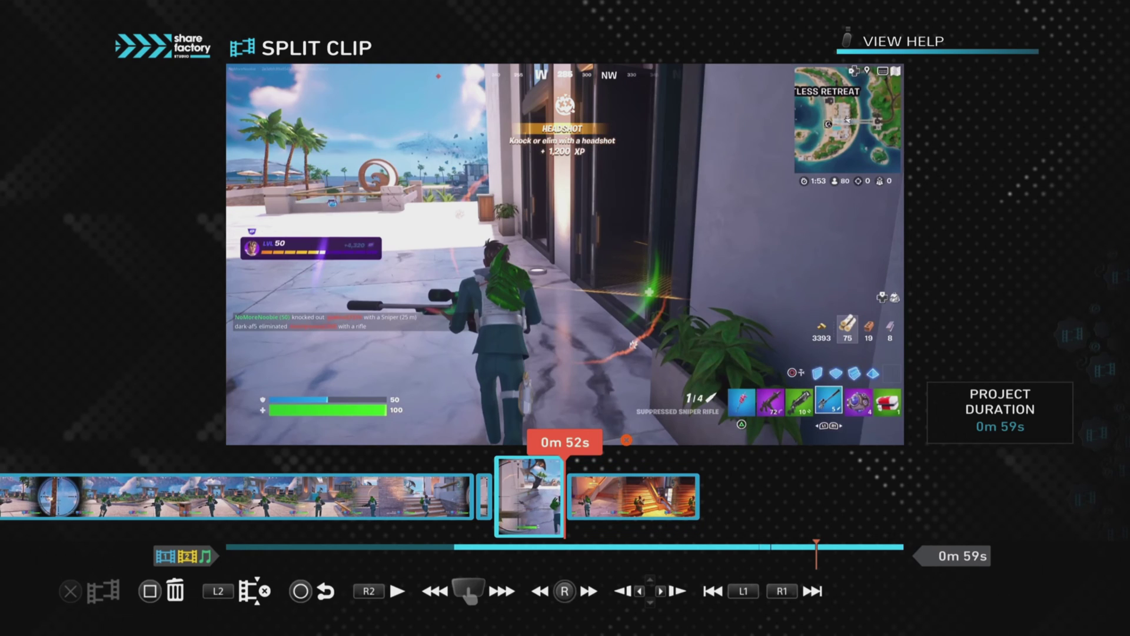
pyautogui.press('Left')
pyautogui.press('Left')
pyautogui.press('Left')
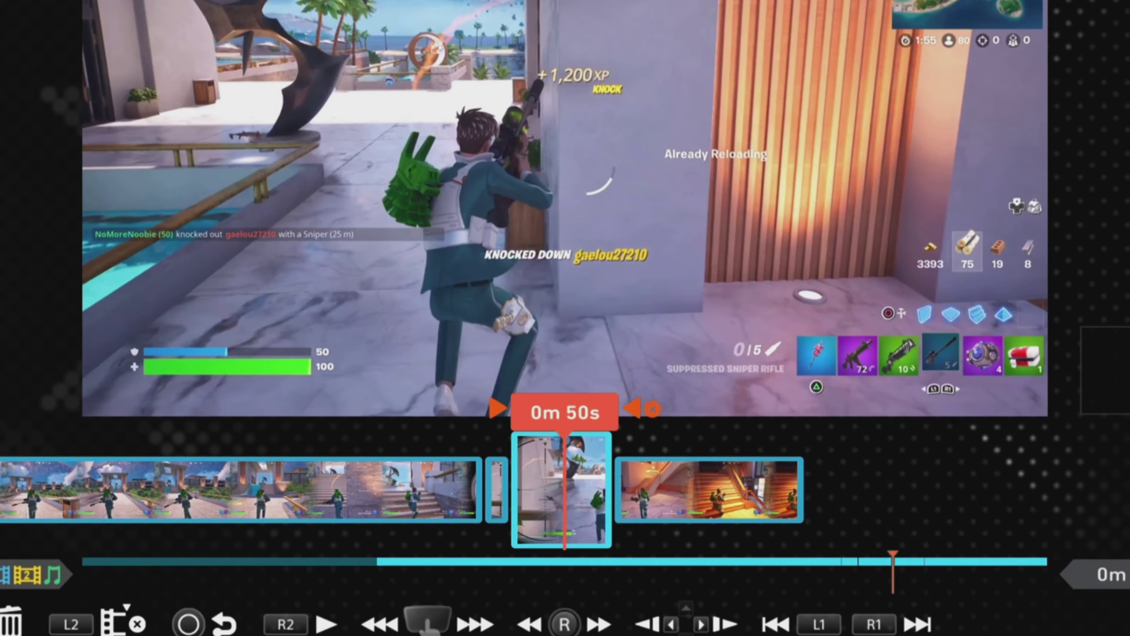
pyautogui.press('Escape')
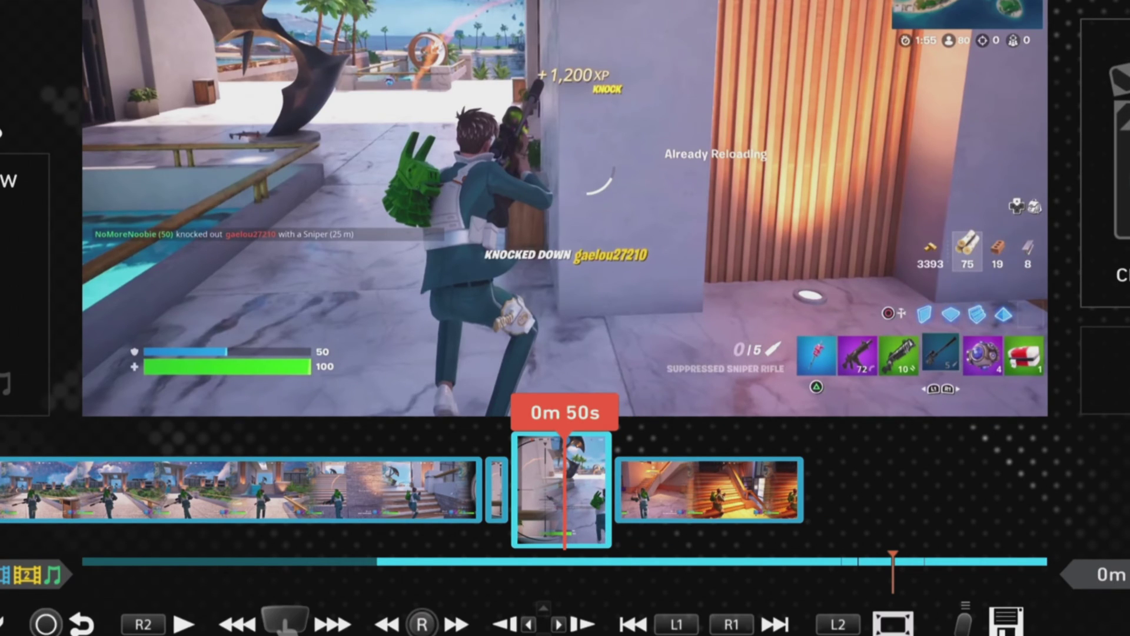
# Try to add the 4.03 s Glass Break cinematic transition to the segment at 0m 50s.
pyautogui.press('Return')
pyautogui.press('Right')
pyautogui.press('Right')
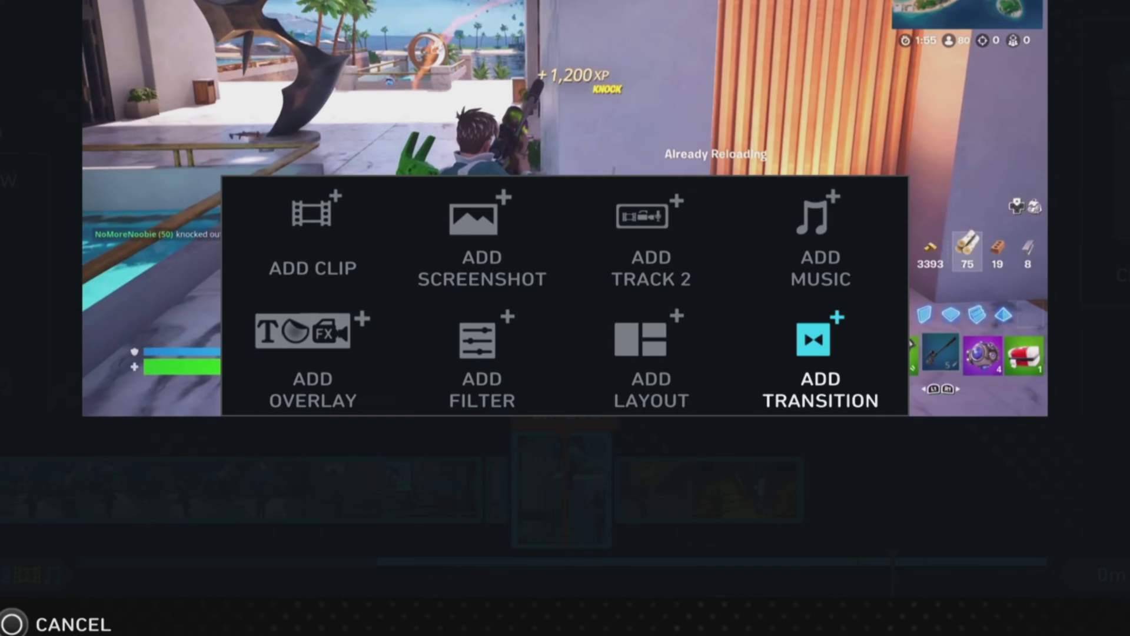
pyautogui.press('Return')
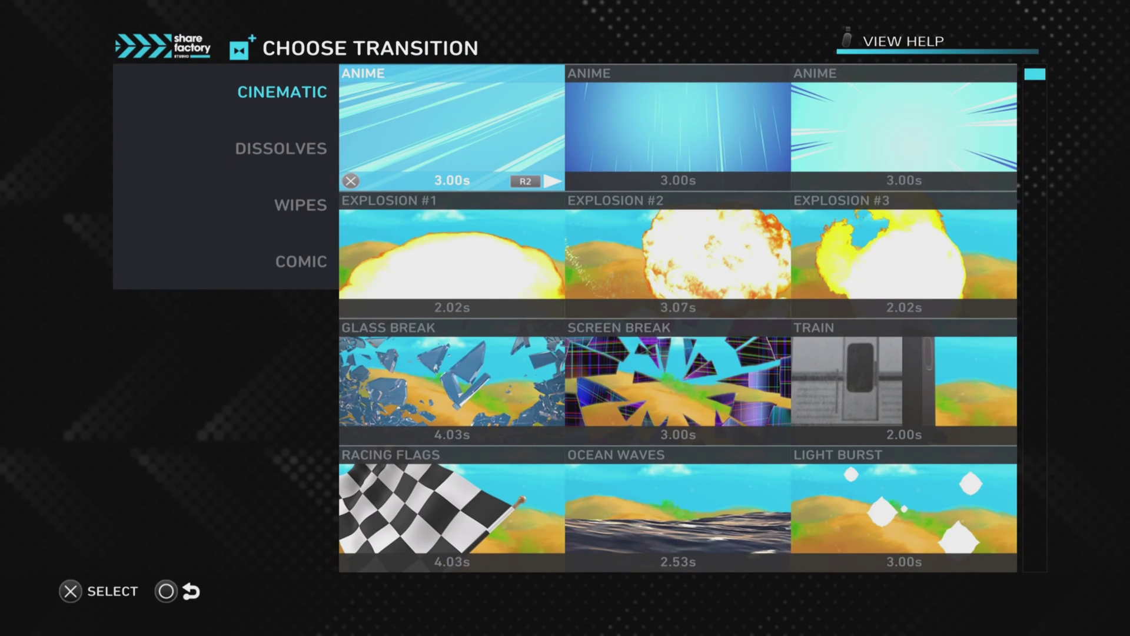
pyautogui.press('Down')
pyautogui.press('Down')
pyautogui.press('Left')
pyautogui.press('Down')
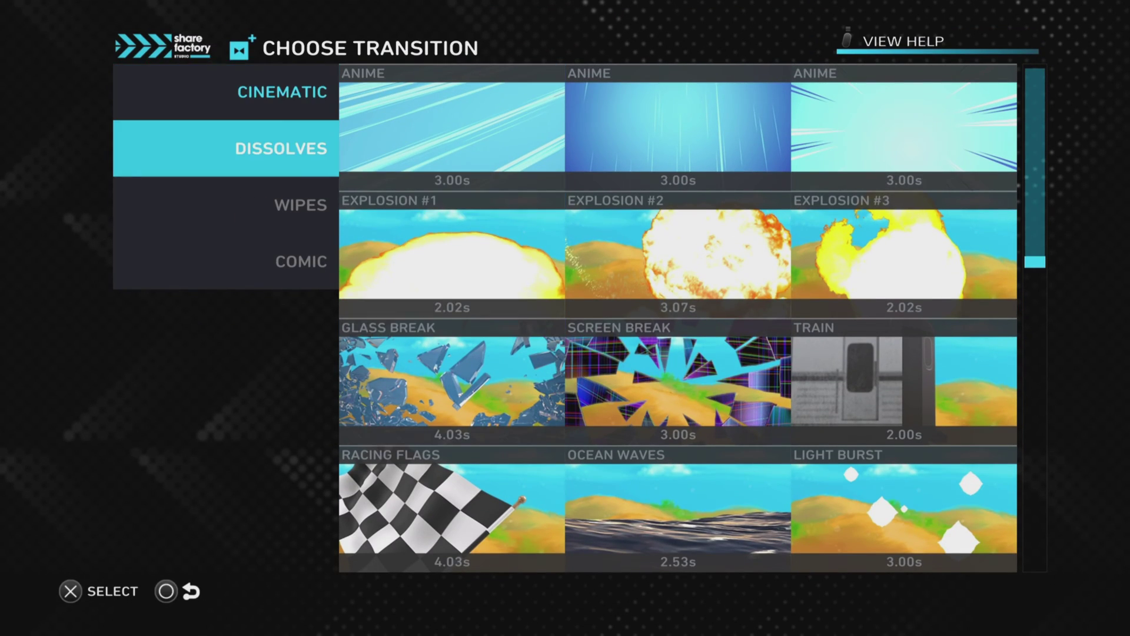
pyautogui.press('Down')
pyautogui.press('Right')
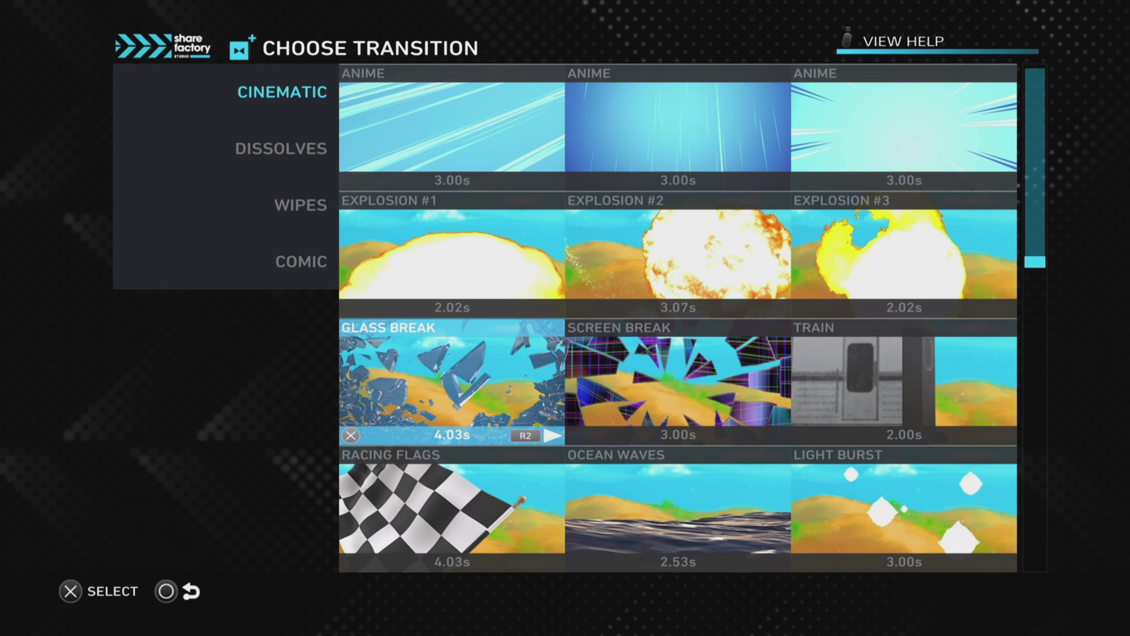
pyautogui.press('Return')
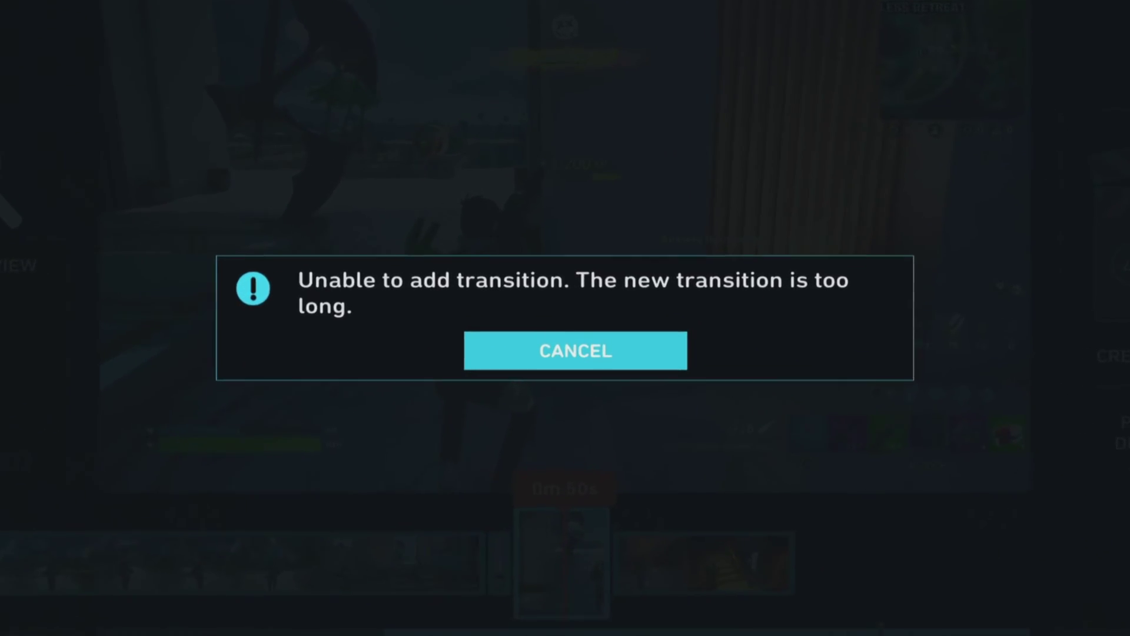
pyautogui.press('Return')
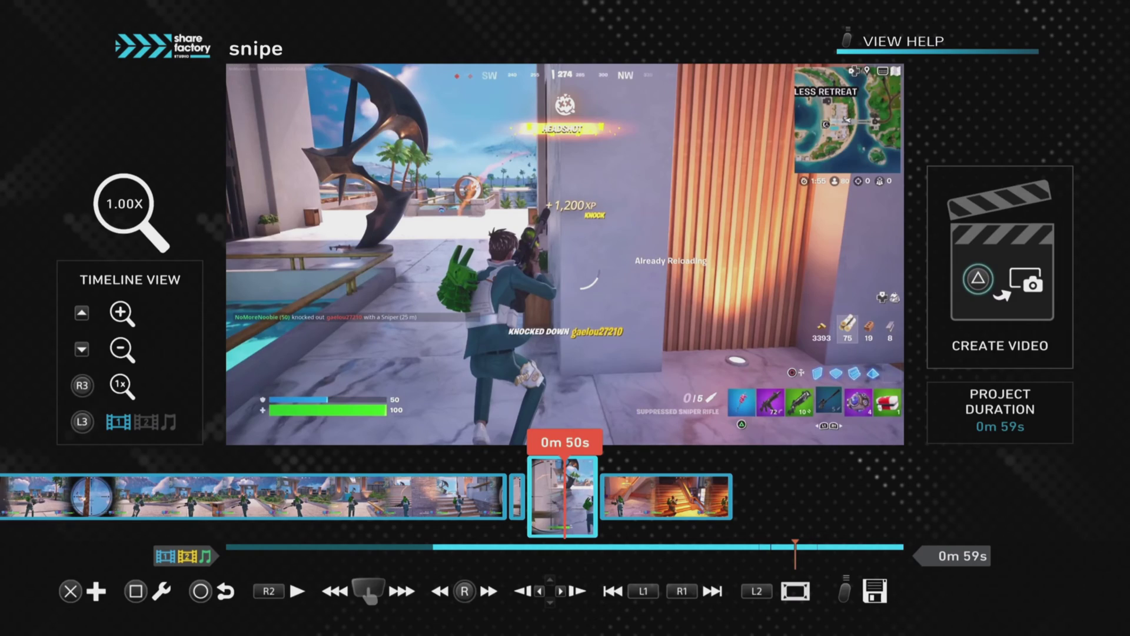
# Add the 2.02 s Explosion #3 transition between the segment after the shot and the final clip.
pyautogui.press('Right')
pyautogui.press('Left')
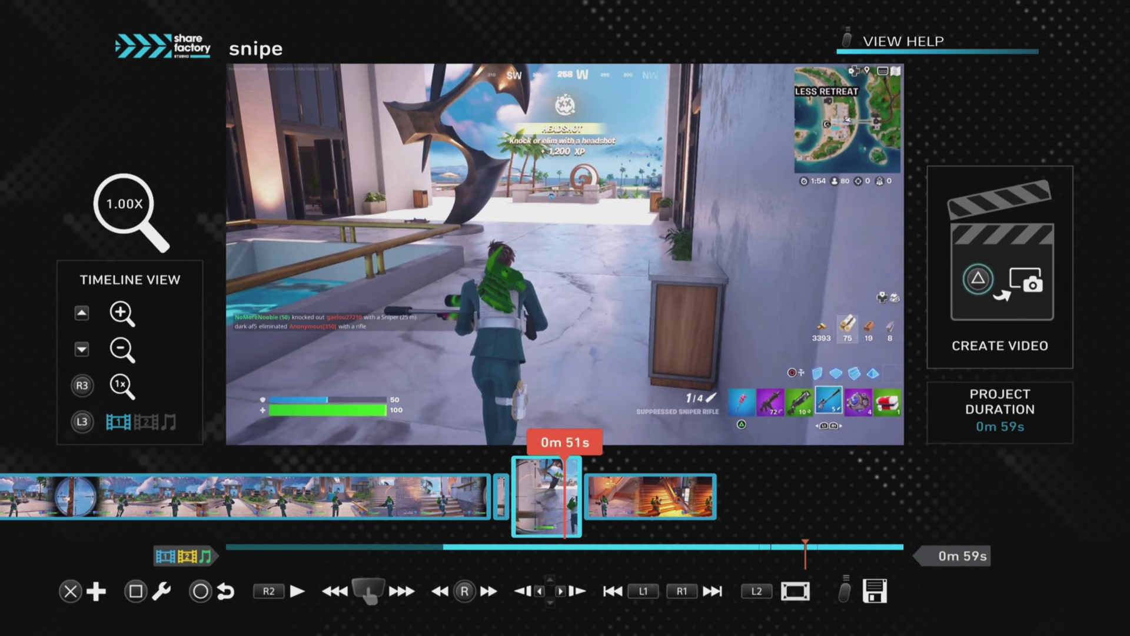
pyautogui.press('Return')
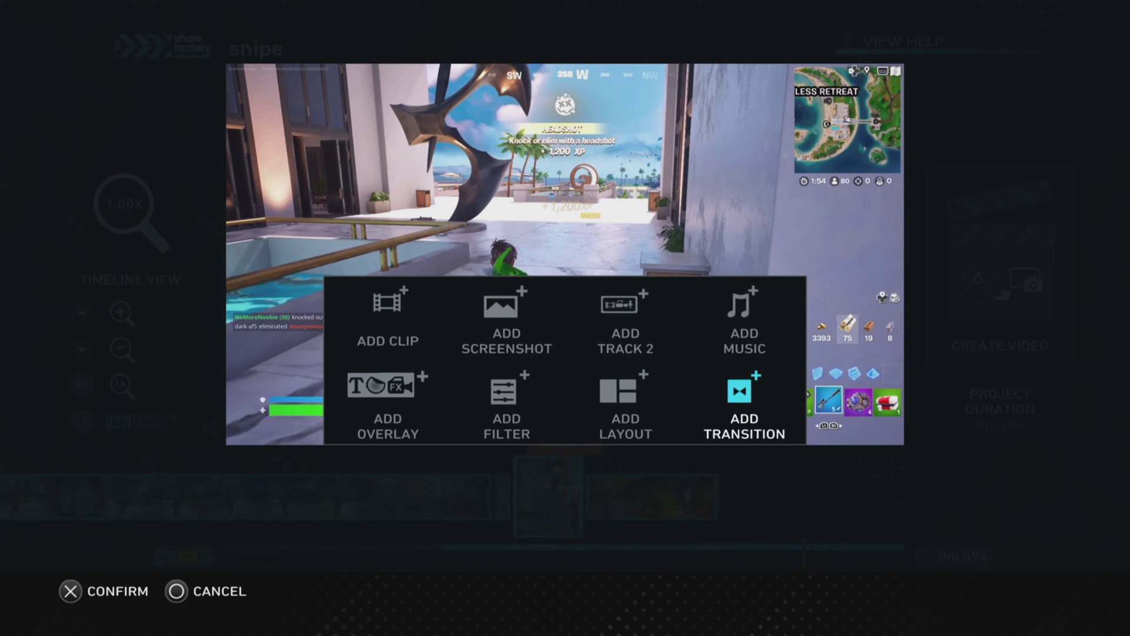
pyautogui.press('Return')
pyautogui.press('Left')
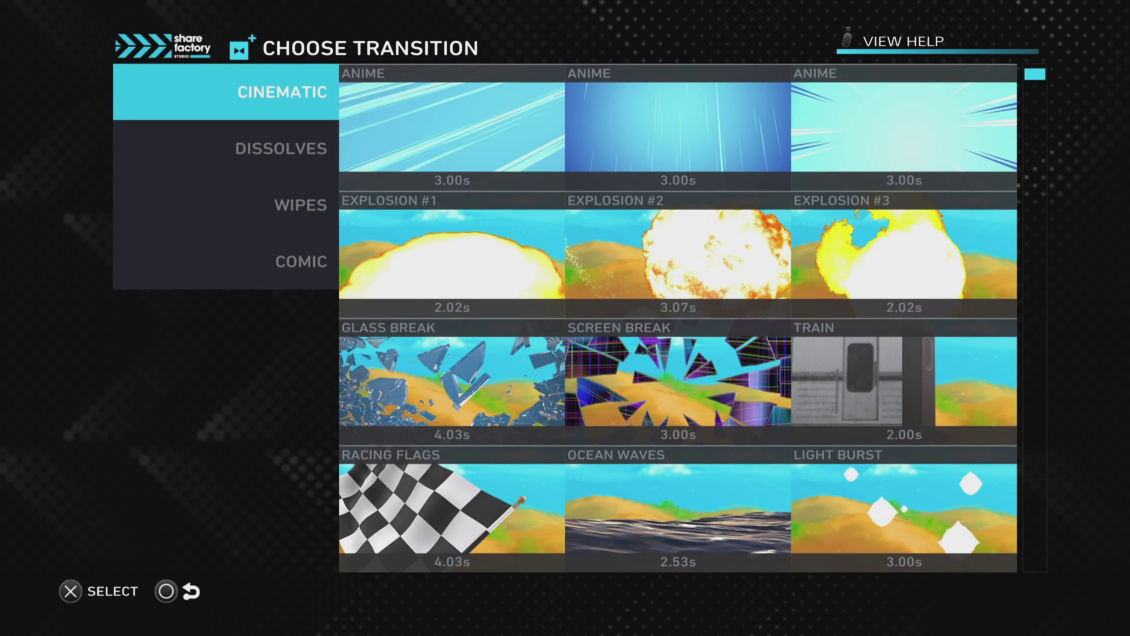
pyautogui.press('Right')
pyautogui.press('Down')
pyautogui.press('Right')
pyautogui.press('Right')
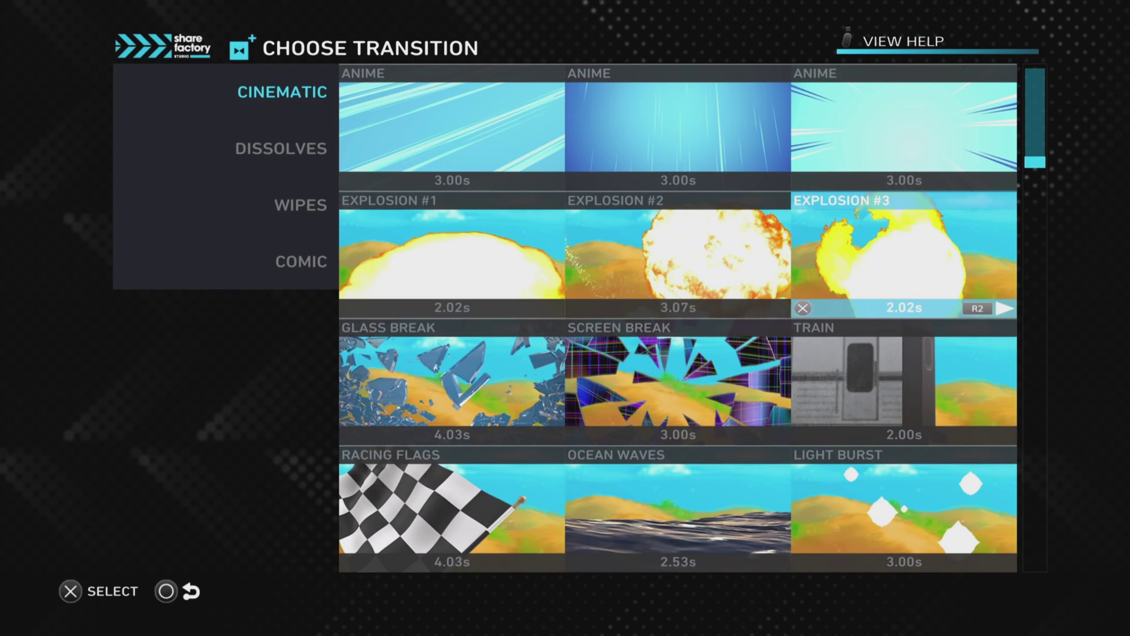
pyautogui.press('Return')
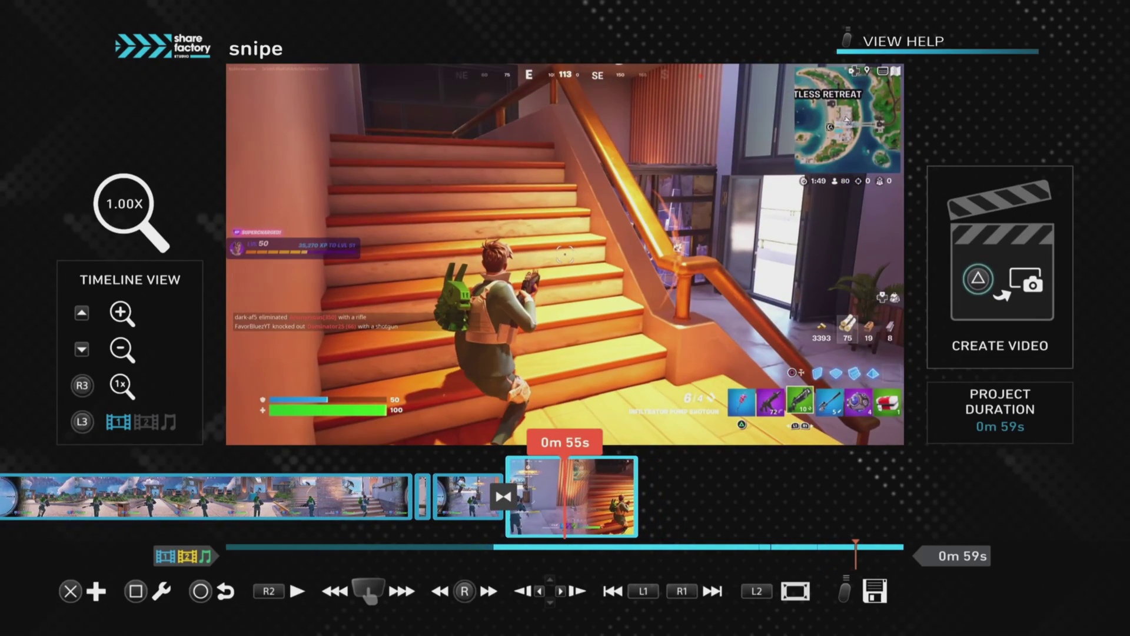
# Split the clip carrying the "Test" text and flaming football overlays at 0m 26s.
pyautogui.press('Left')
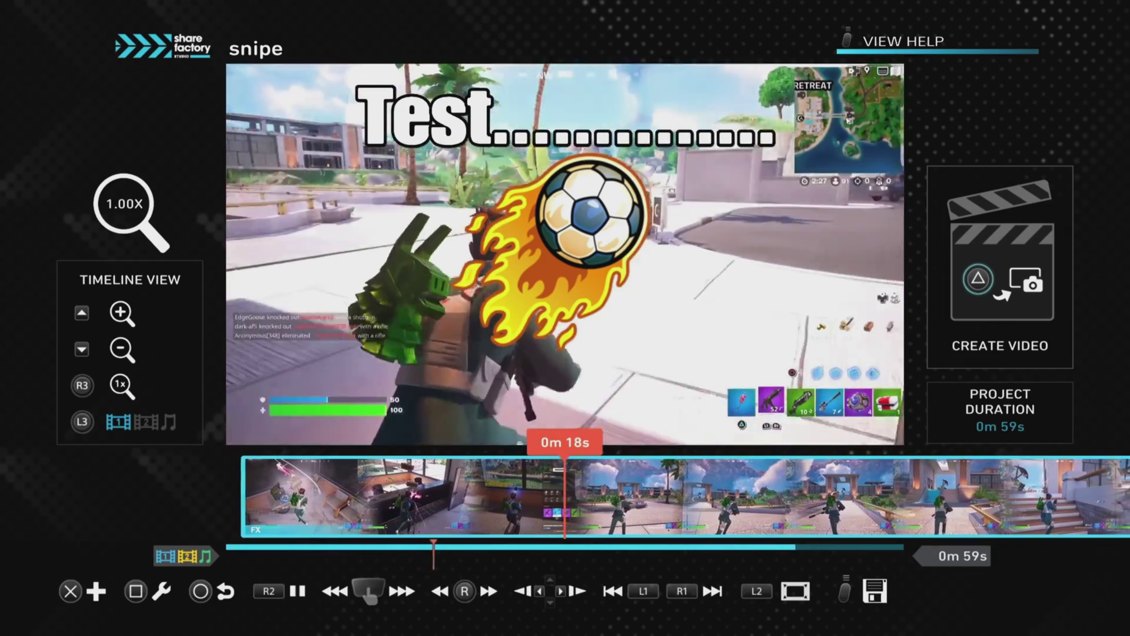
pyautogui.press('Right')
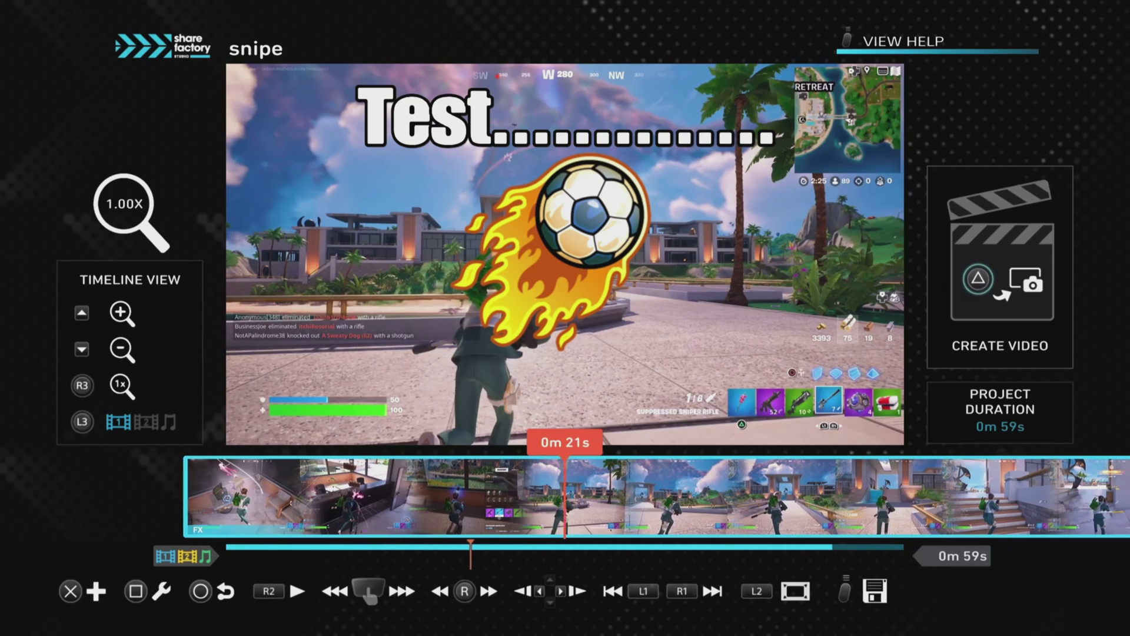
pyautogui.press('Right')
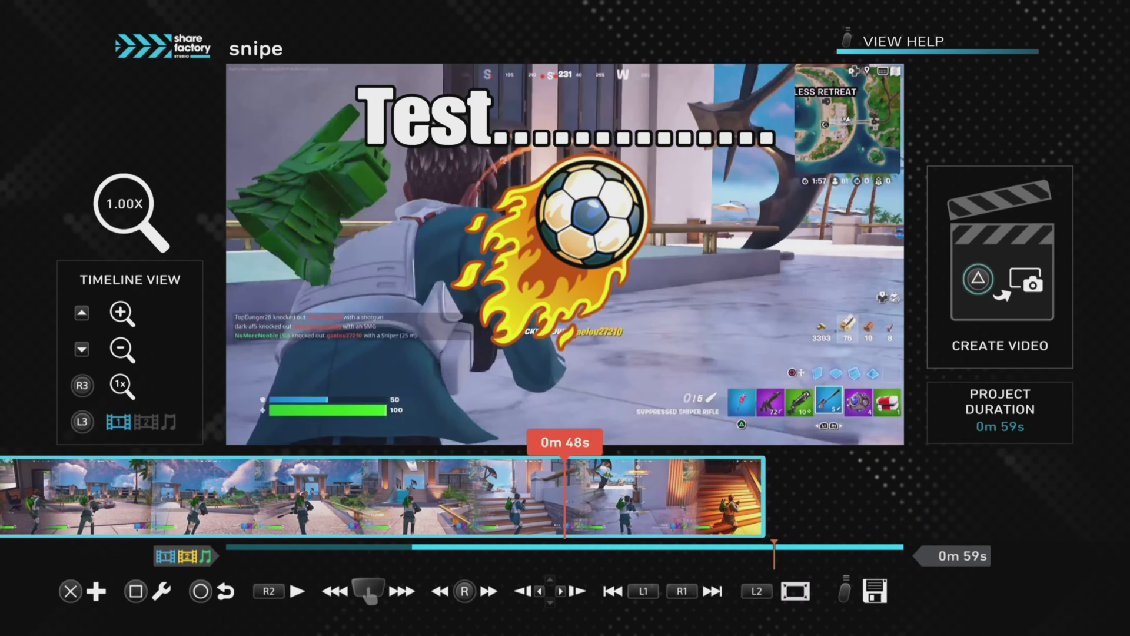
pyautogui.press('Left')
pyautogui.press('Left')
pyautogui.press('Left')
pyautogui.press('Left')
pyautogui.press('Left')
pyautogui.press('Left')
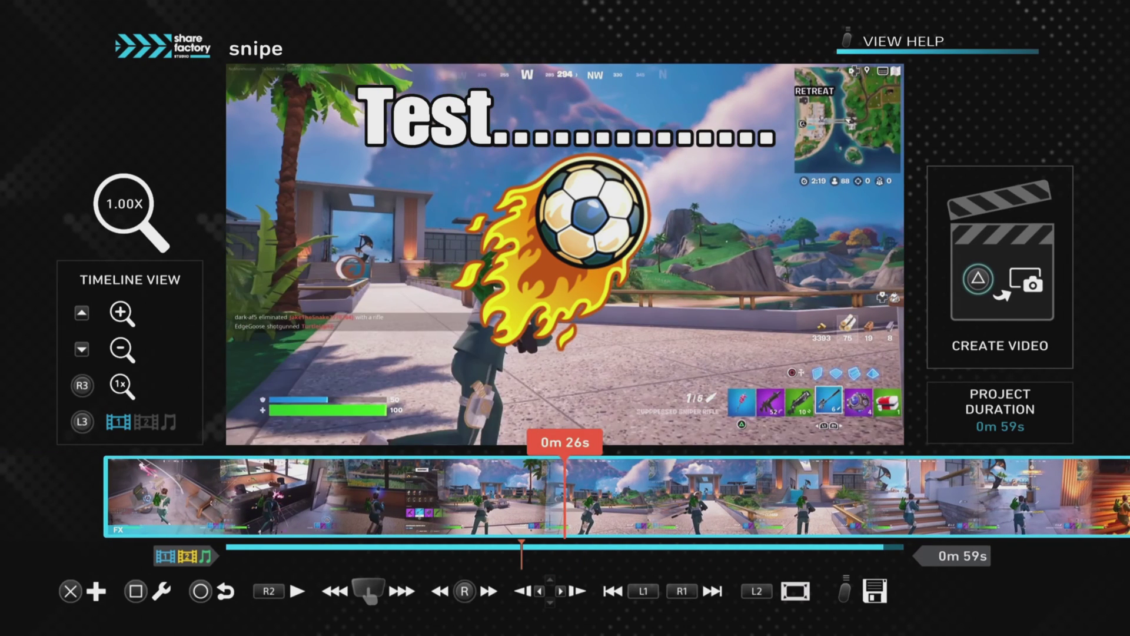
pyautogui.press('Return')
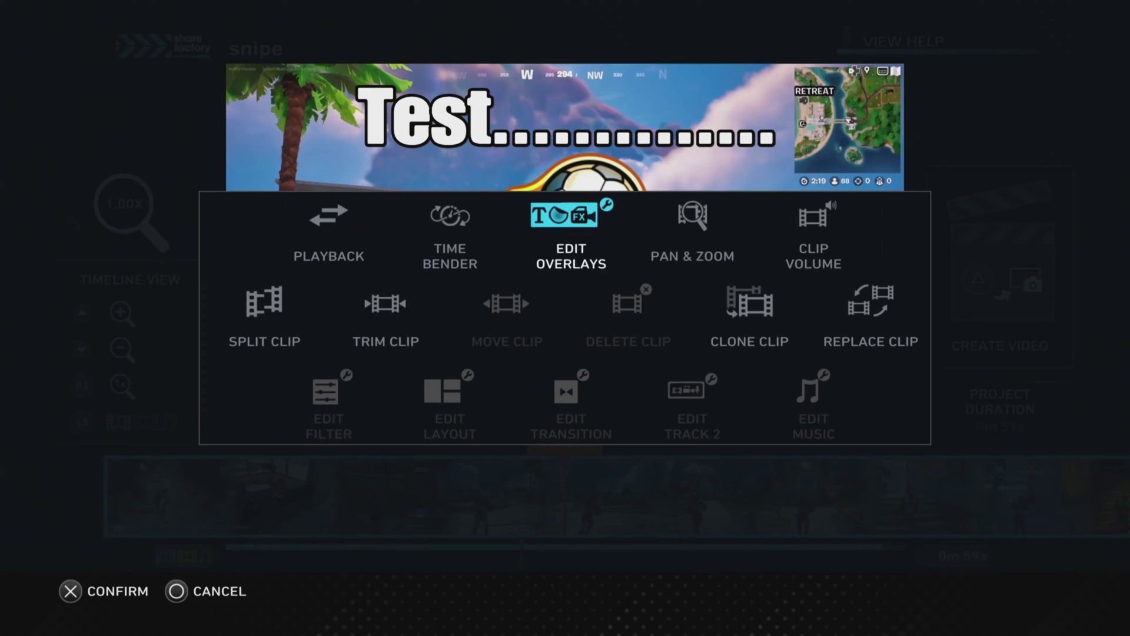
pyautogui.press('Left')
pyautogui.press('Down')
pyautogui.press('Left')
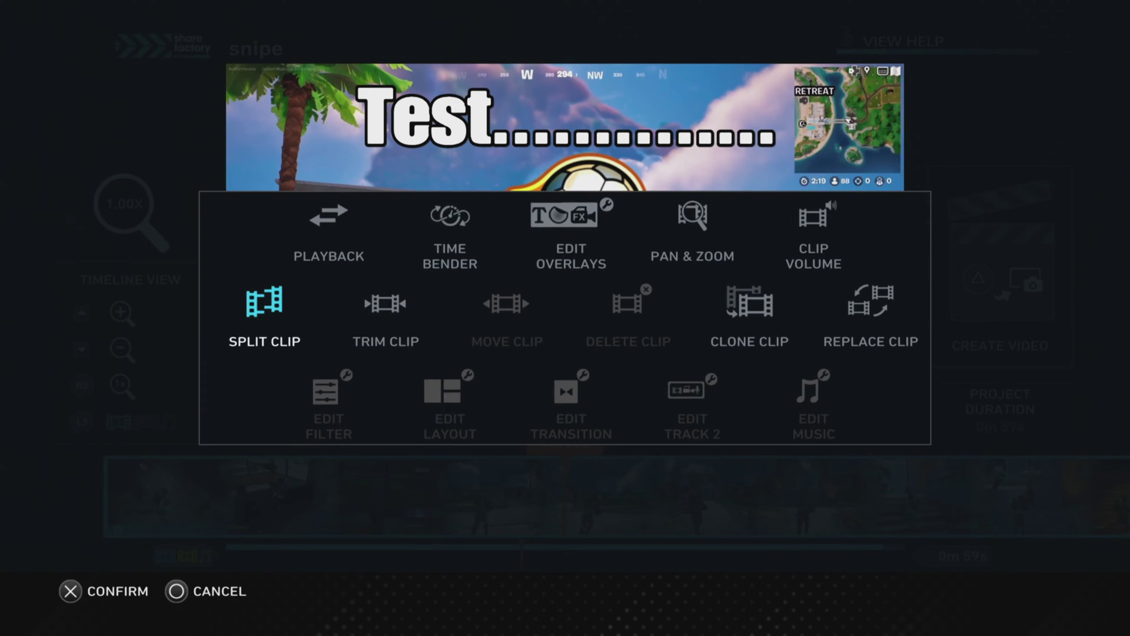
pyautogui.press('Return')
pyautogui.press('Return')
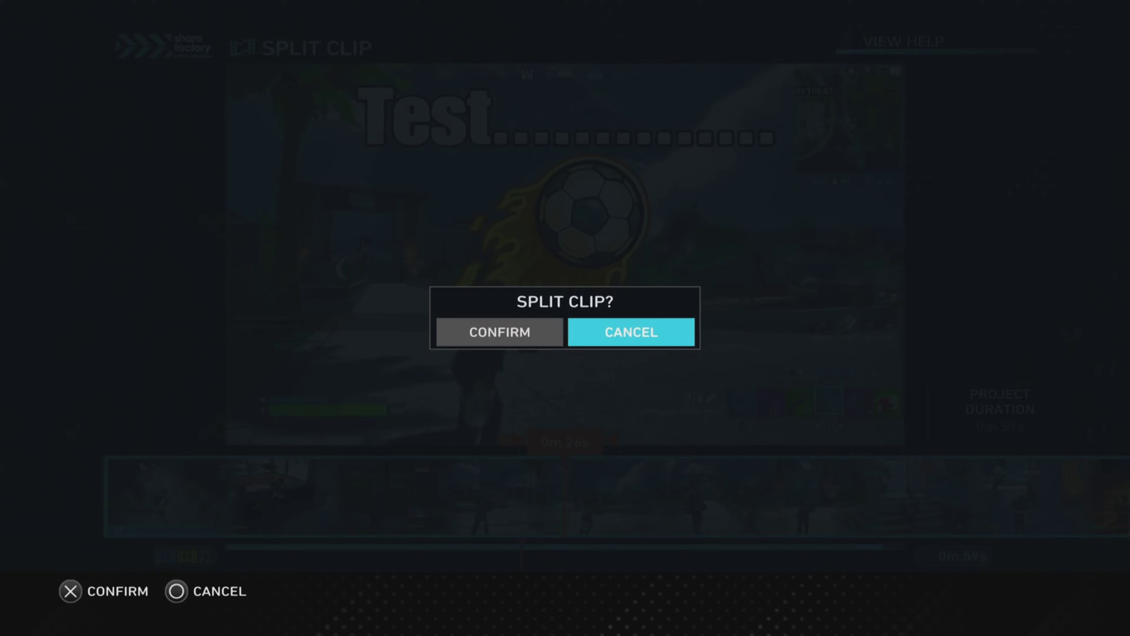
pyautogui.press('Left')
pyautogui.press('Return')
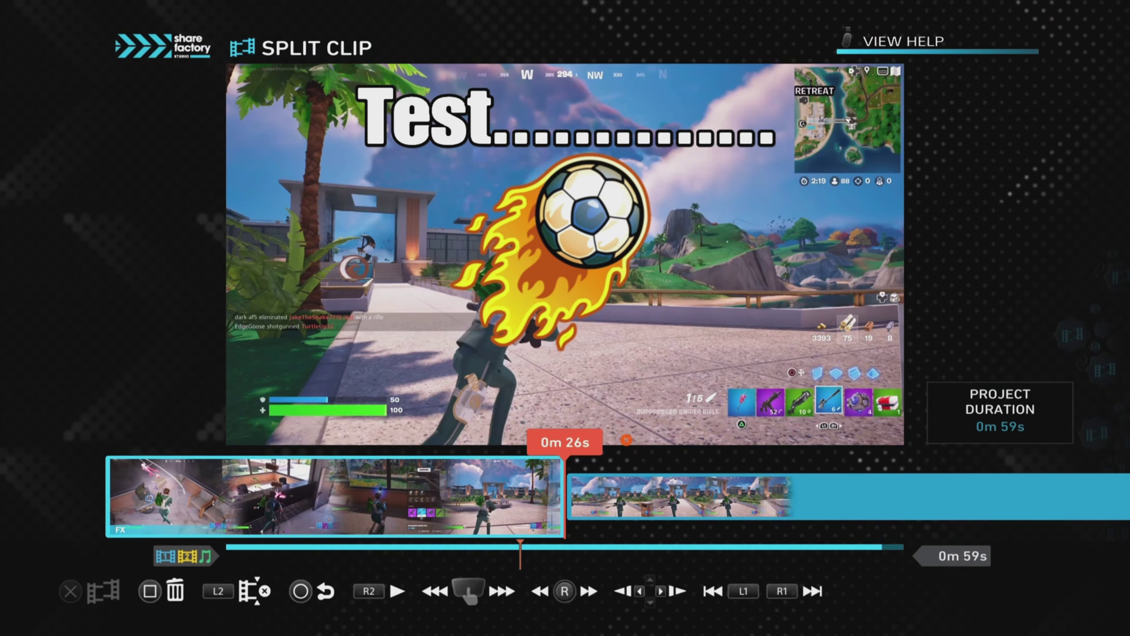
# Check the frames on both sides of the split to see which part keeps the overlays.
pyautogui.press('Left')
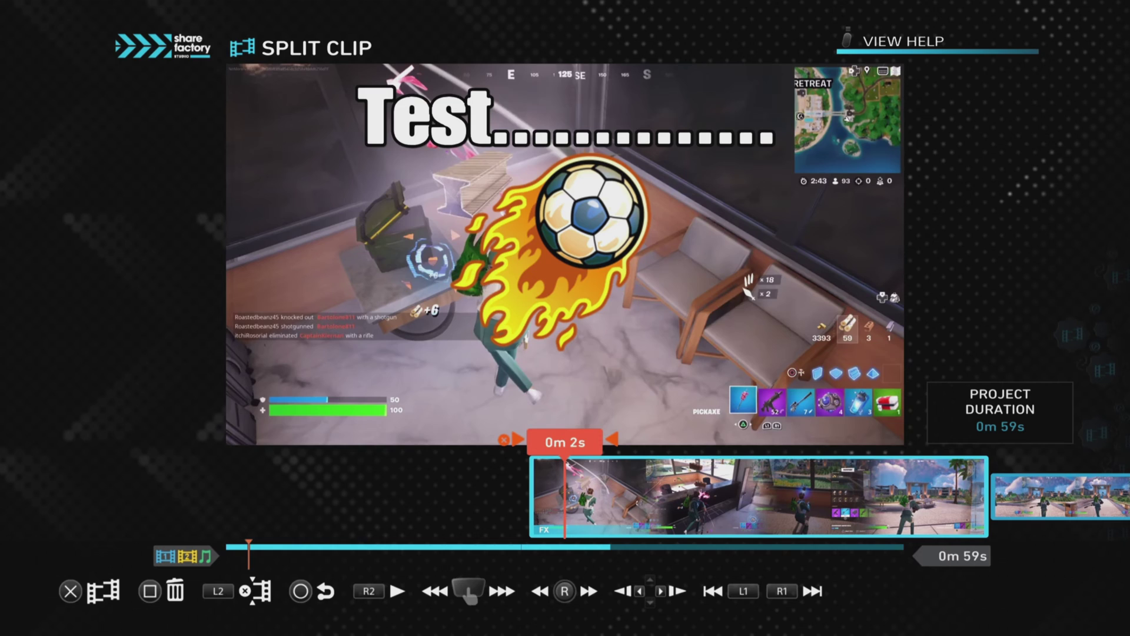
pyautogui.press('Right')
pyautogui.press('Right')
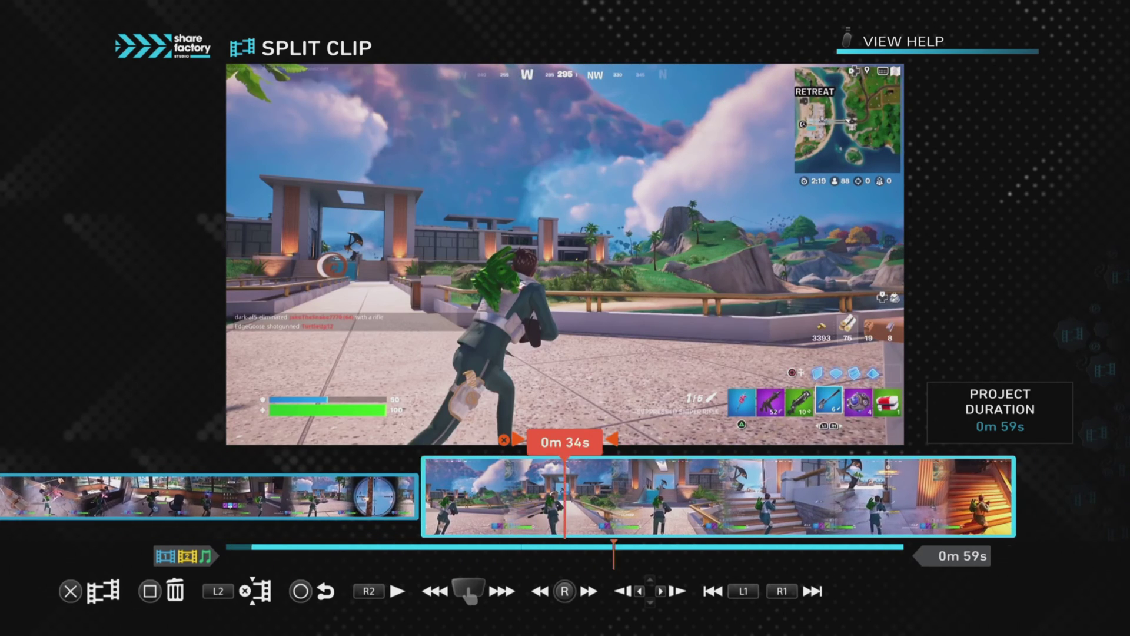
pyautogui.press('Right')
pyautogui.press('Left')
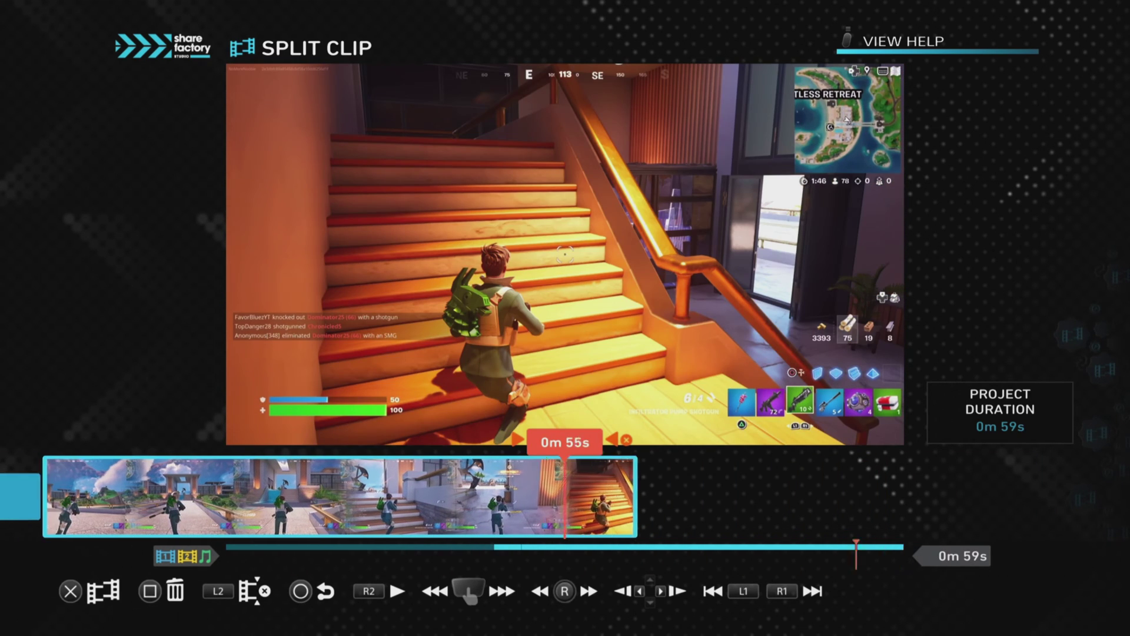
pyautogui.press('Left')
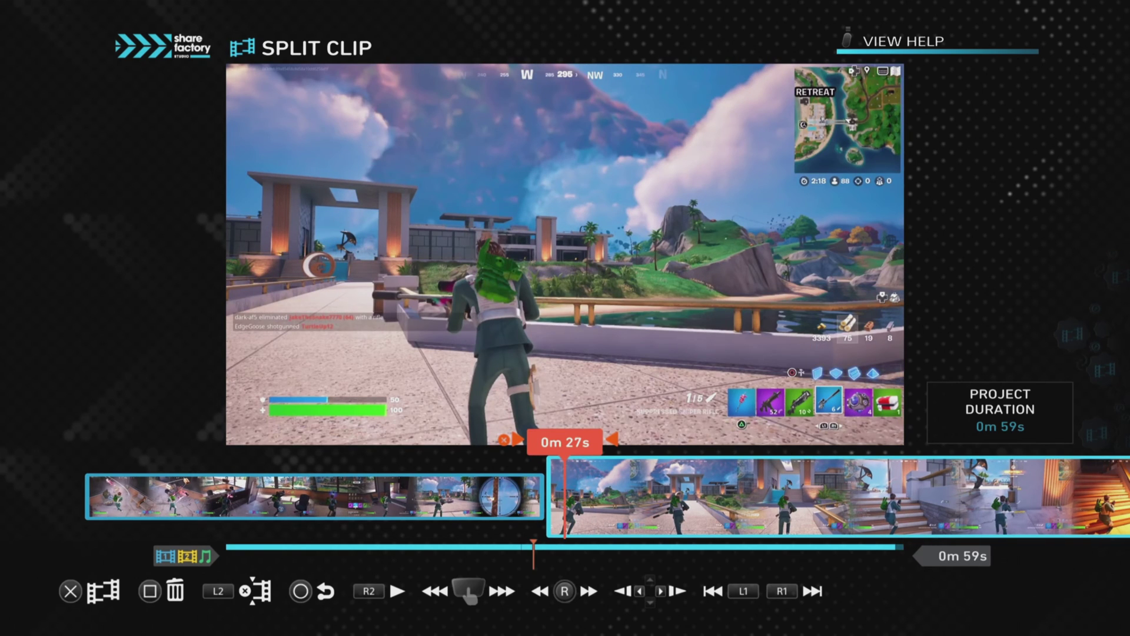
pyautogui.press('Left')
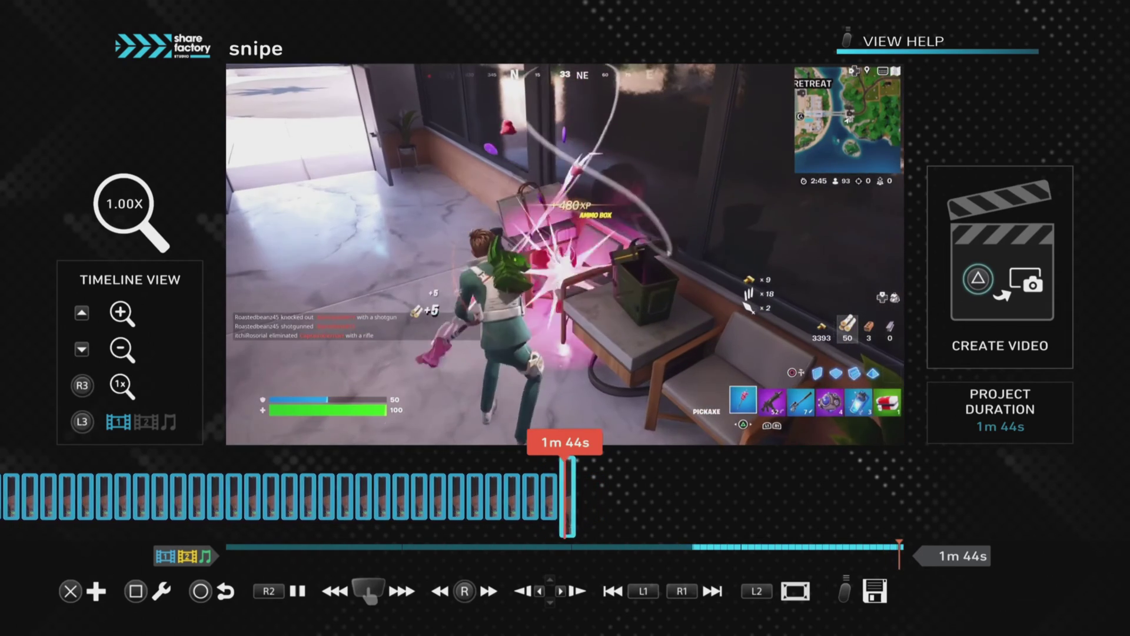
# Try to add a 0m 3s Share Factory Studio recording from the video library to the many-clip project.
pyautogui.press('Return')
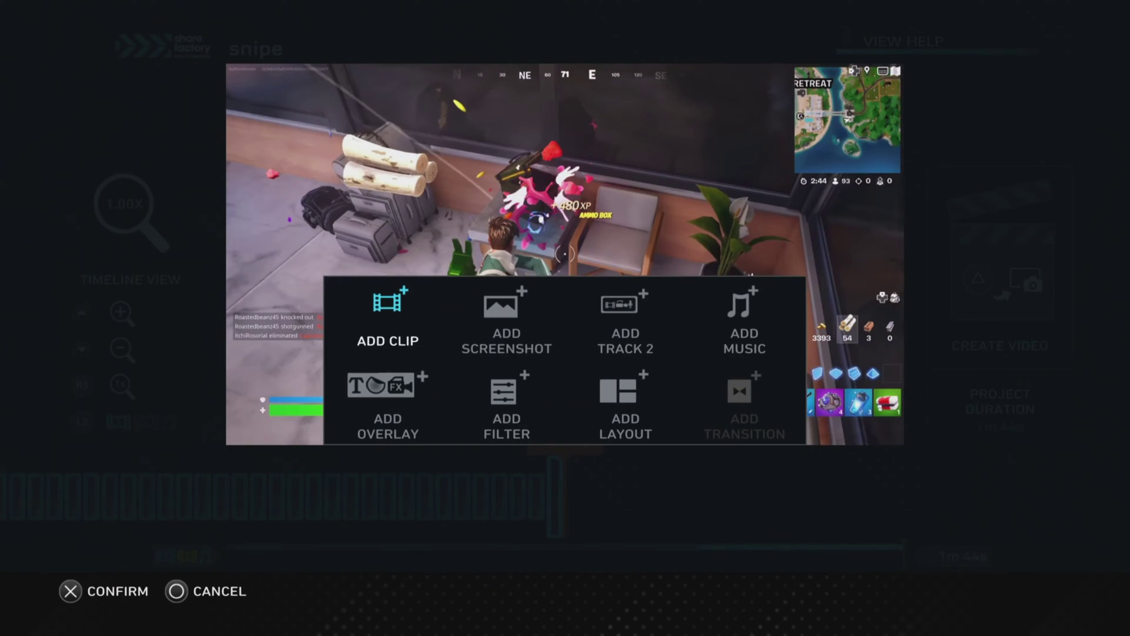
pyautogui.press('Return')
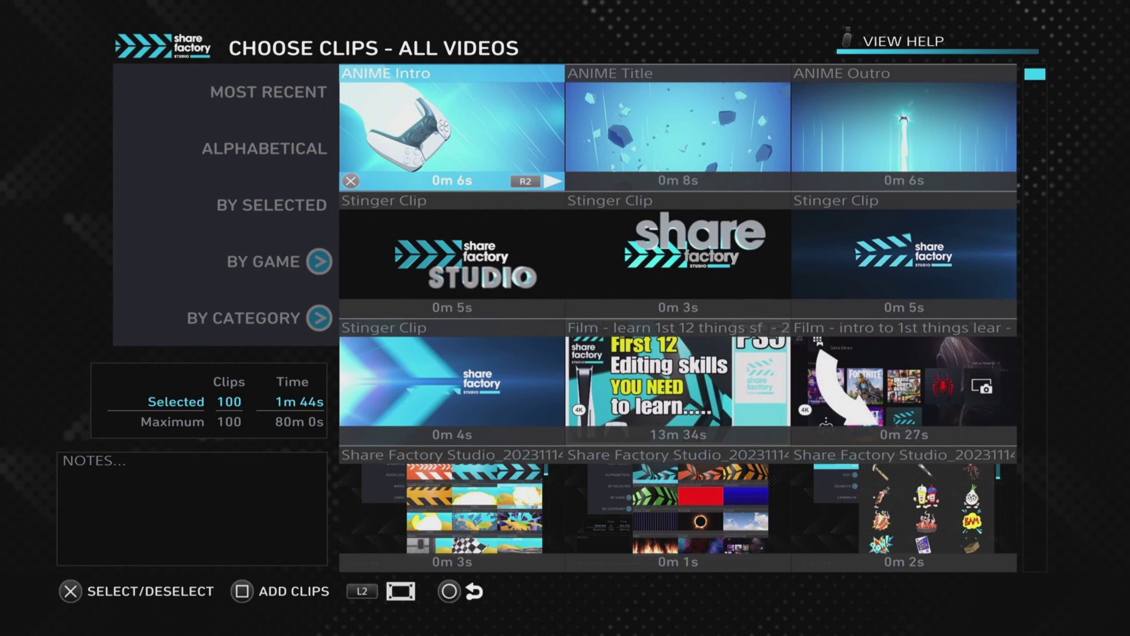
pyautogui.press('Down')
pyautogui.press('Down')
pyautogui.press('Down')
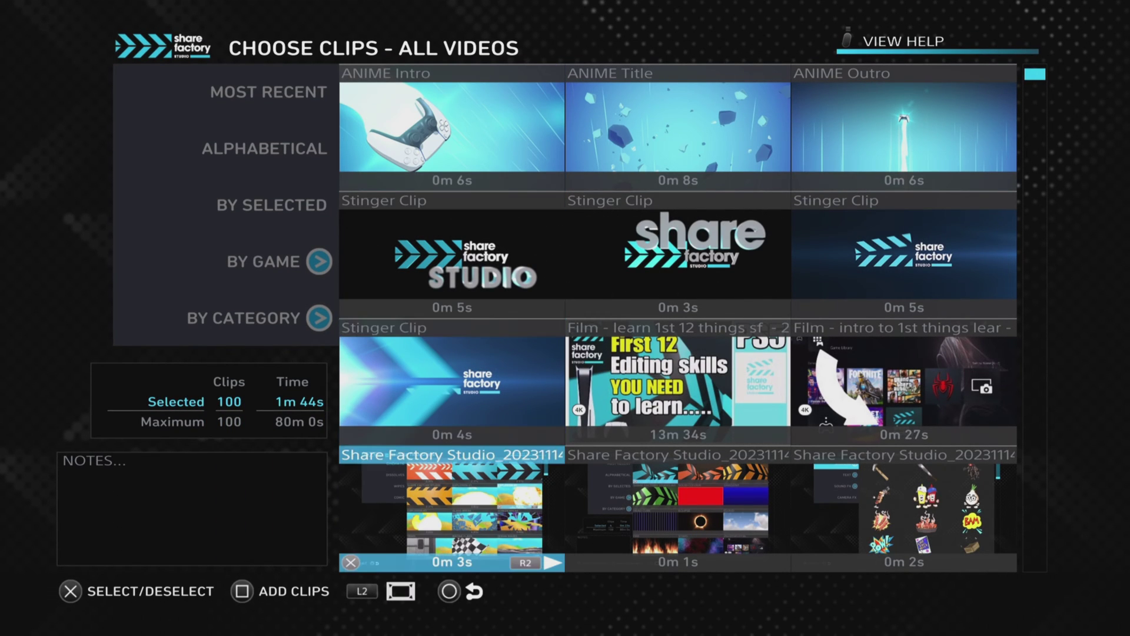
pyautogui.press('Return')
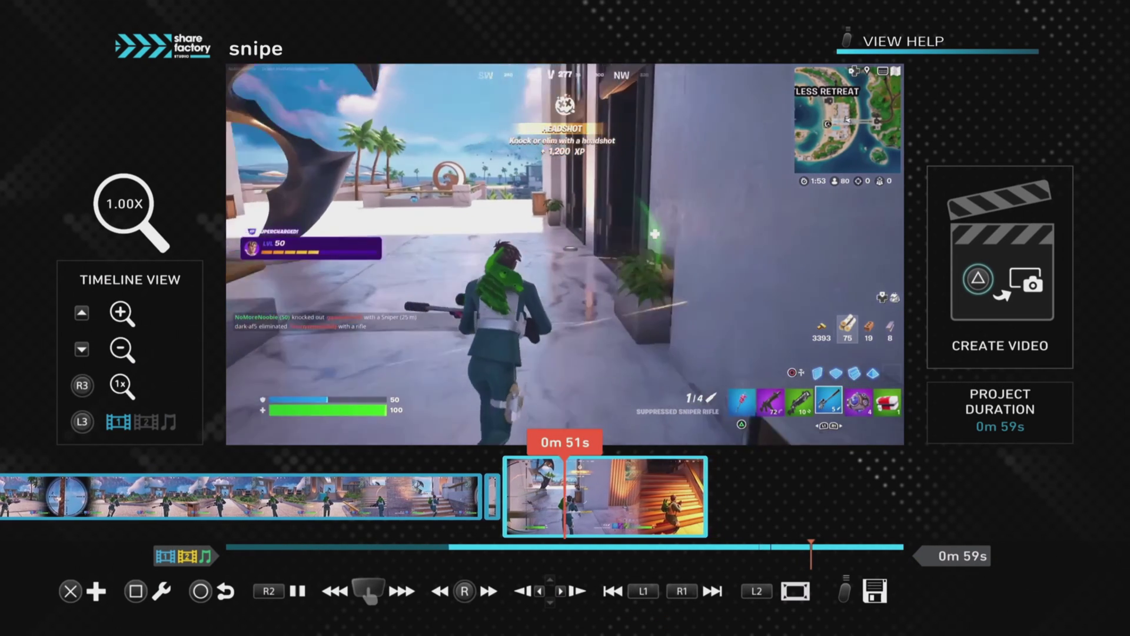
# Stop playback and split the sniper clip at 0m 52s, then leave split mode inside the segment at 0m 50s.
pyautogui.press('space')
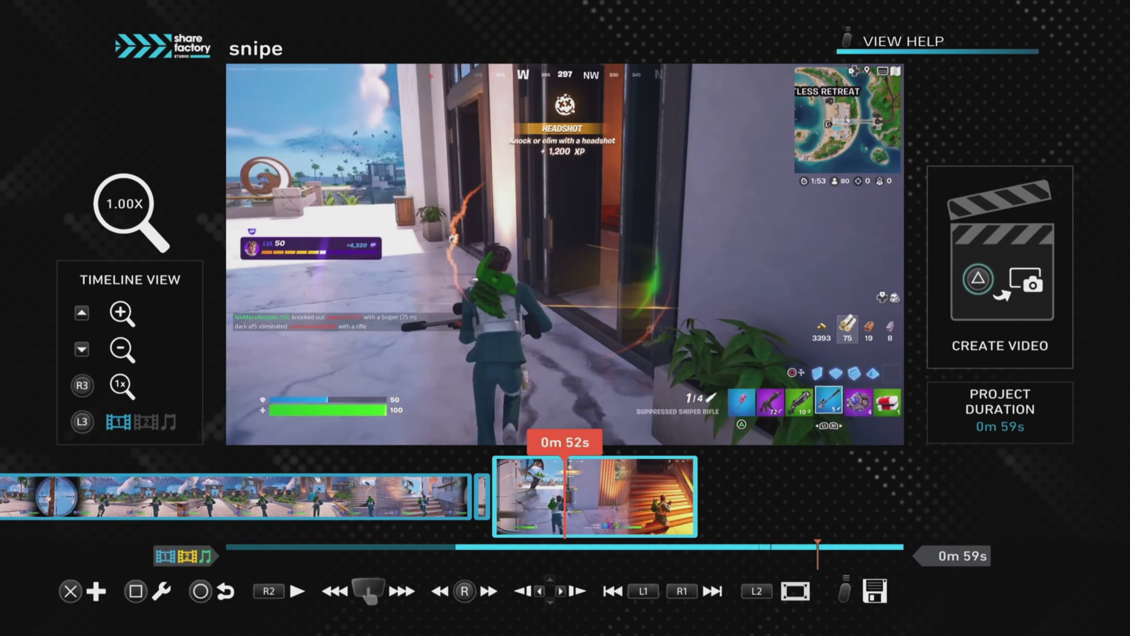
pyautogui.press('Return')
pyautogui.press('Down')
pyautogui.press('Left')
pyautogui.press('Left')
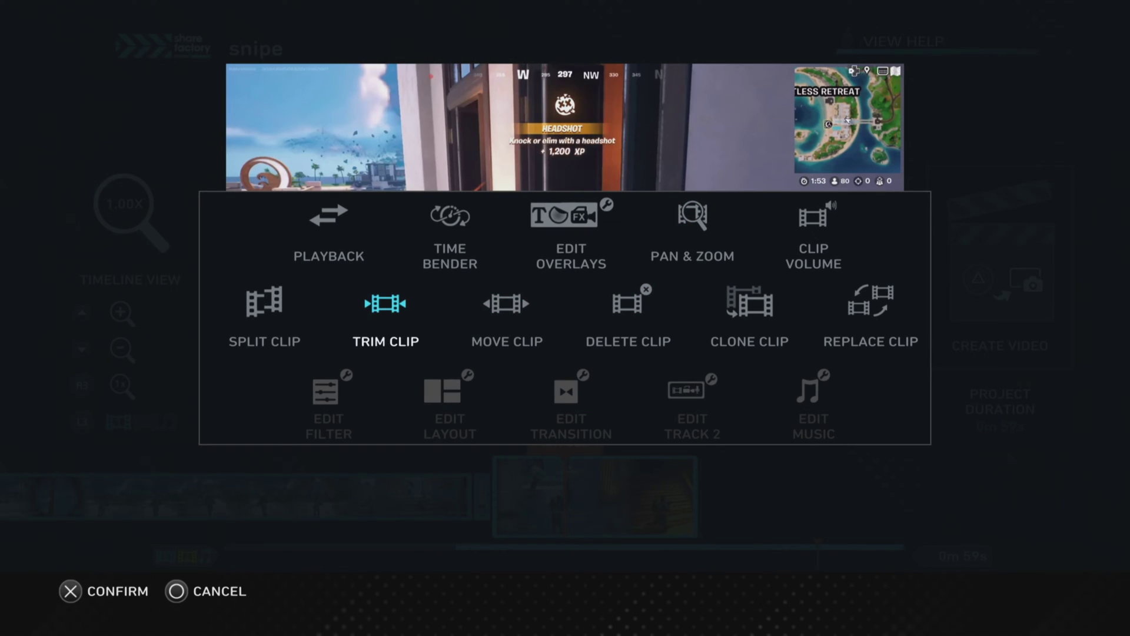
pyautogui.press('Left')
pyautogui.press('Return')
pyautogui.press('Return')
pyautogui.press('Left')
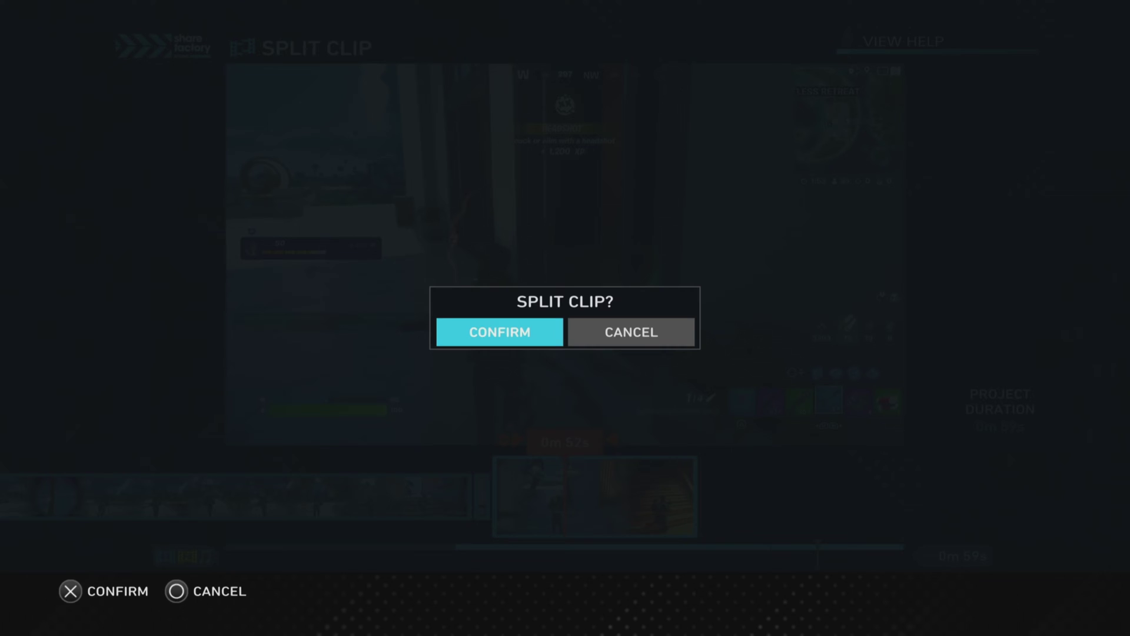
pyautogui.press('Return')
pyautogui.press('Left')
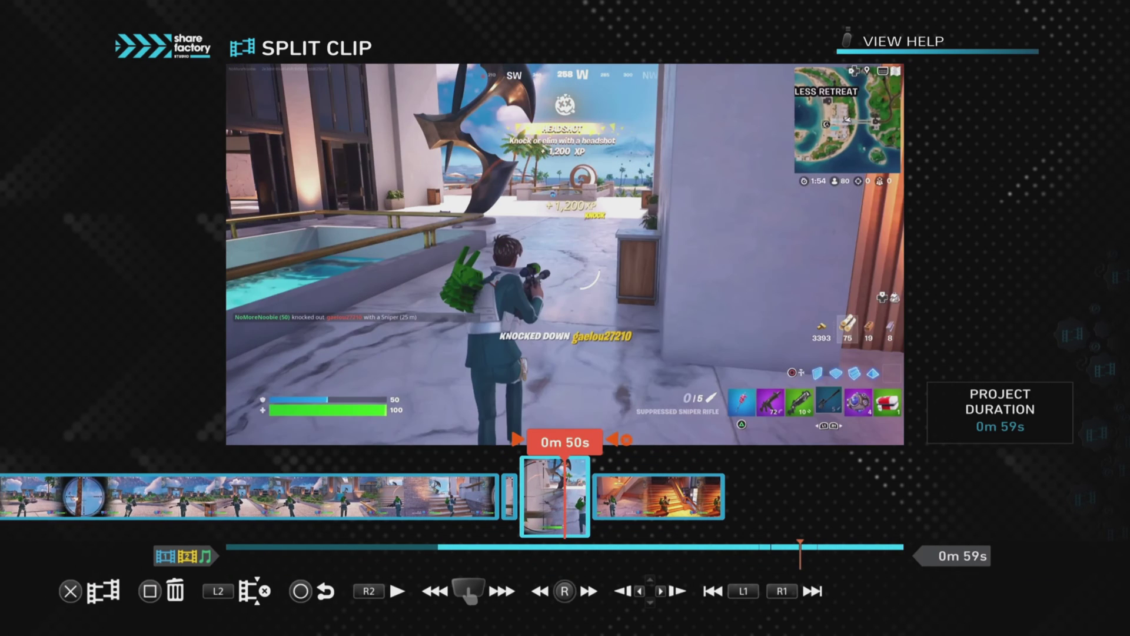
pyautogui.press('Escape')
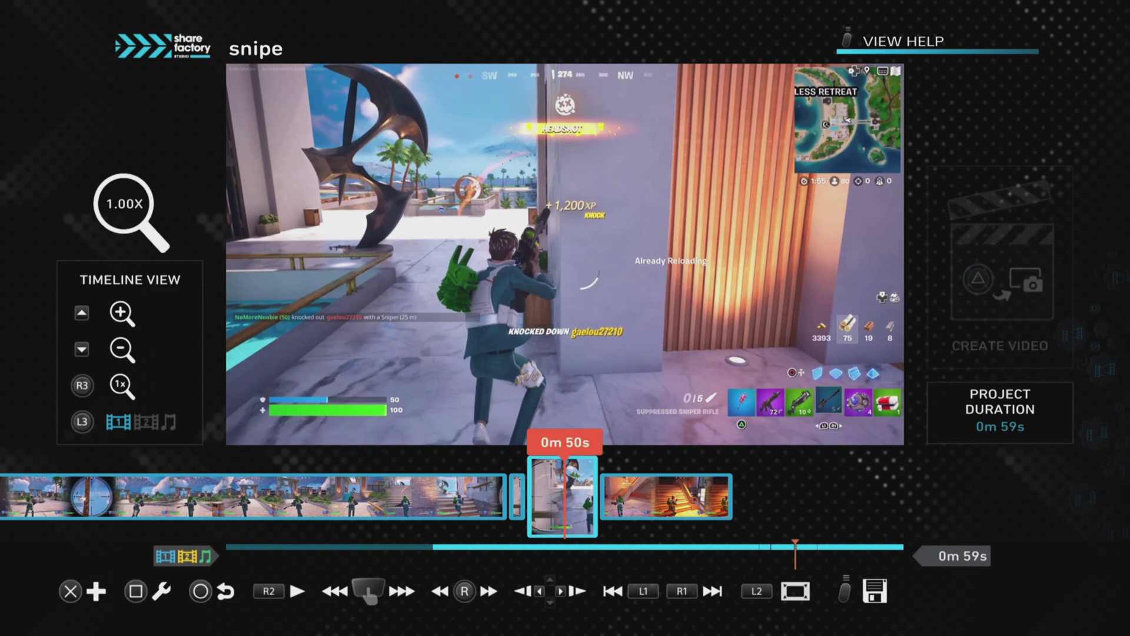
# Choose a Cinematic transition for the short segment at 0m 50s.
pyautogui.press('Return')
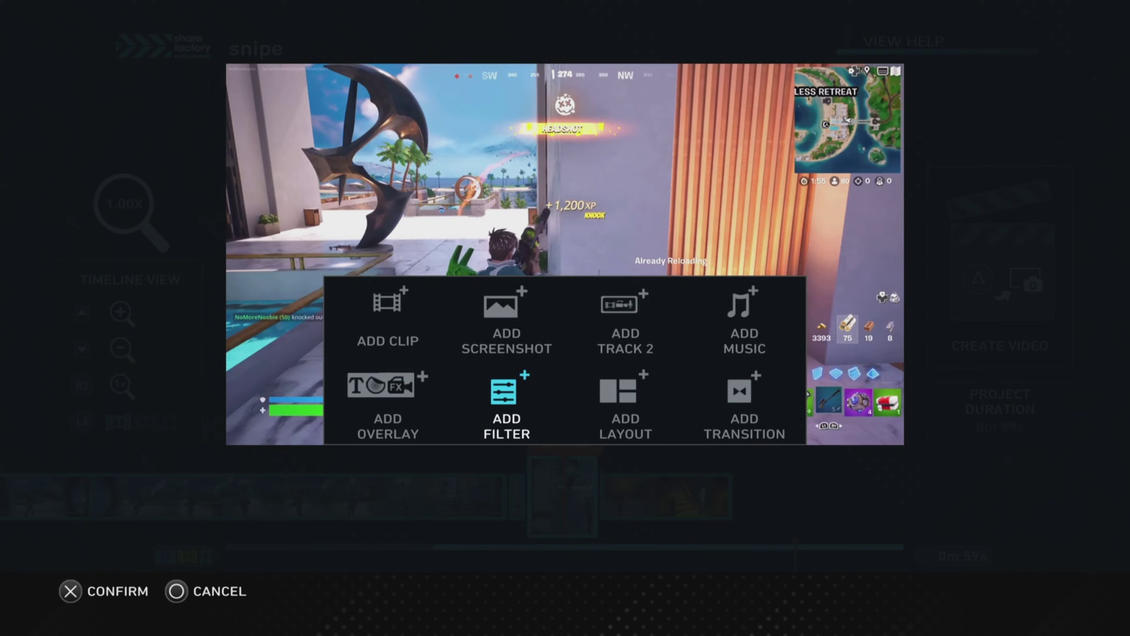
pyautogui.press('Right')
pyautogui.press('Right')
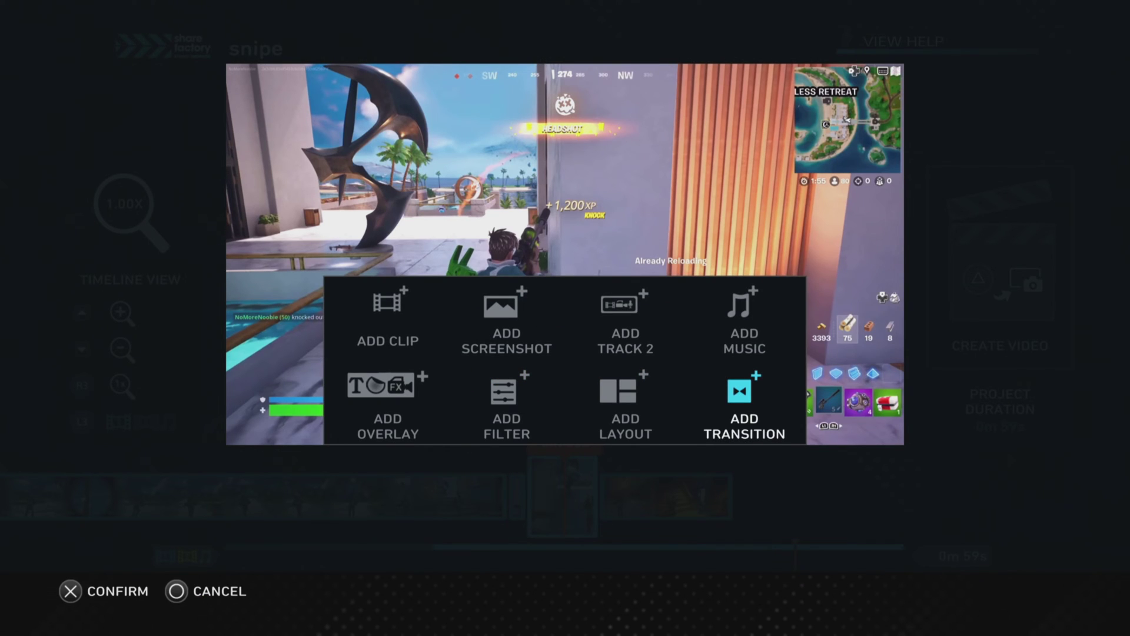
pyautogui.press('Return')
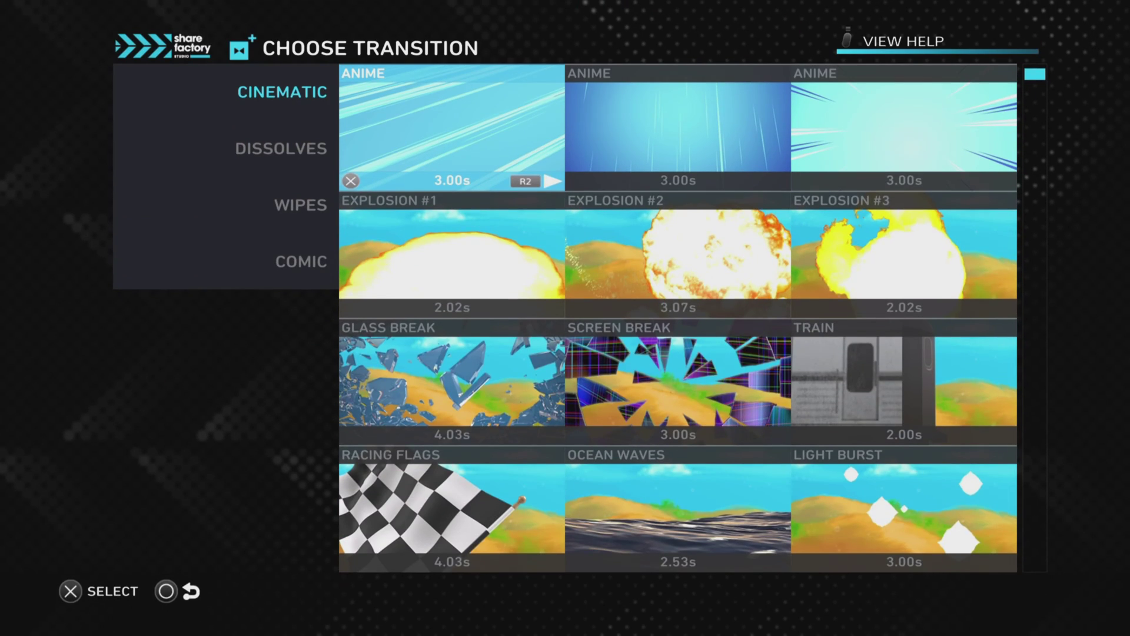
pyautogui.press('Down')
pyautogui.press('Down')
pyautogui.press('Return')
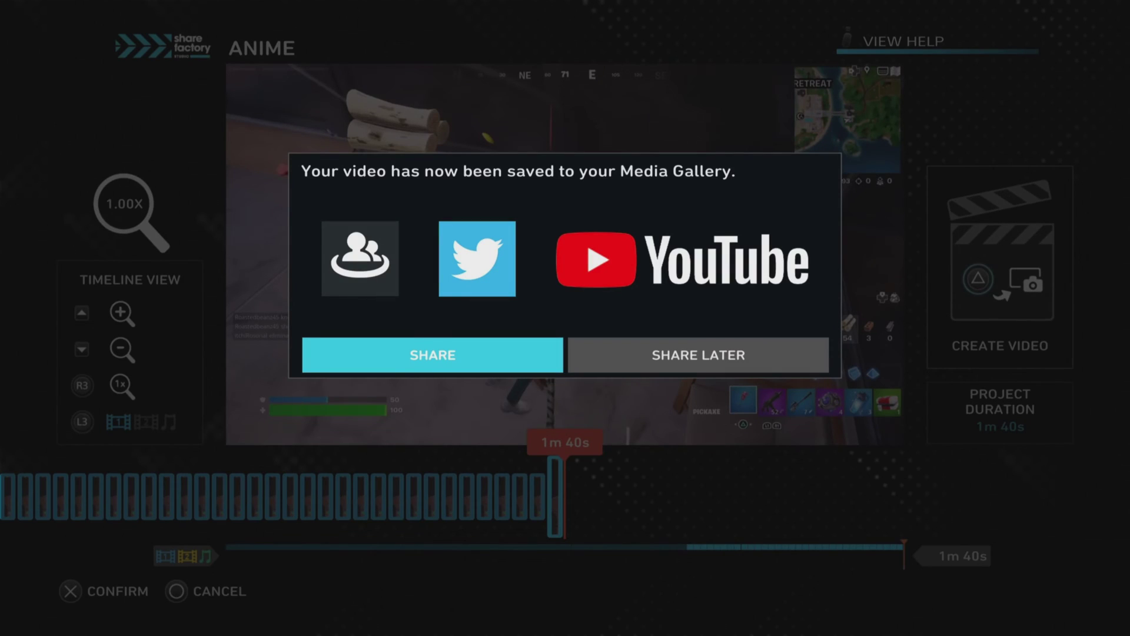
# Postpone sharing the saved ANIME video, and save the project while exiting to the start screen.
pyautogui.press('Right')
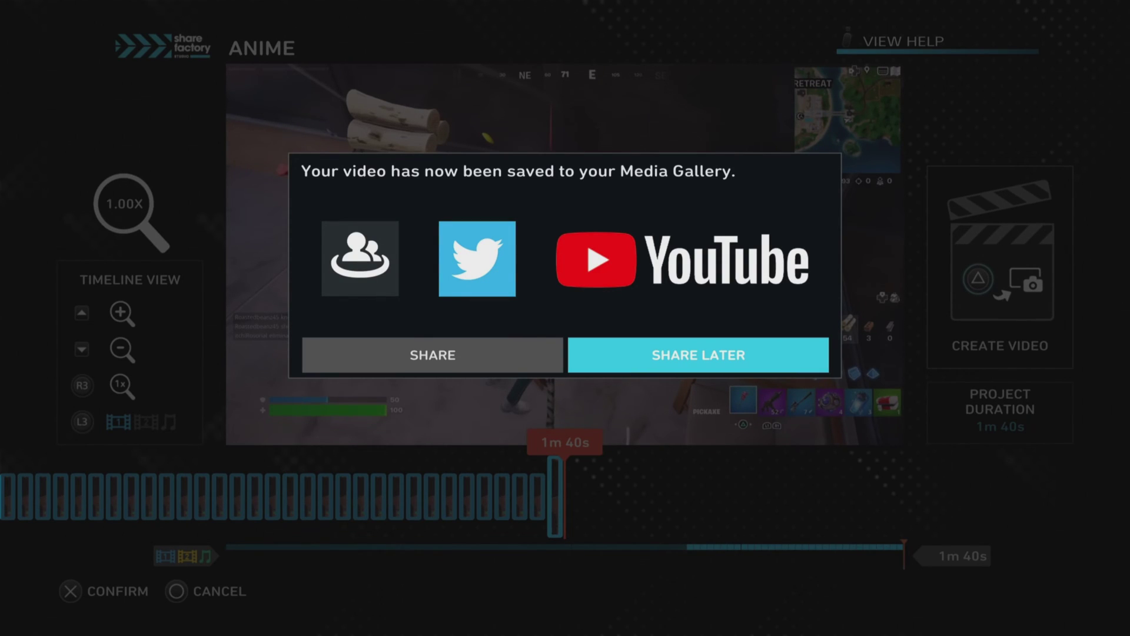
pyautogui.press('Return')
pyautogui.press('Escape')
pyautogui.press('Down')
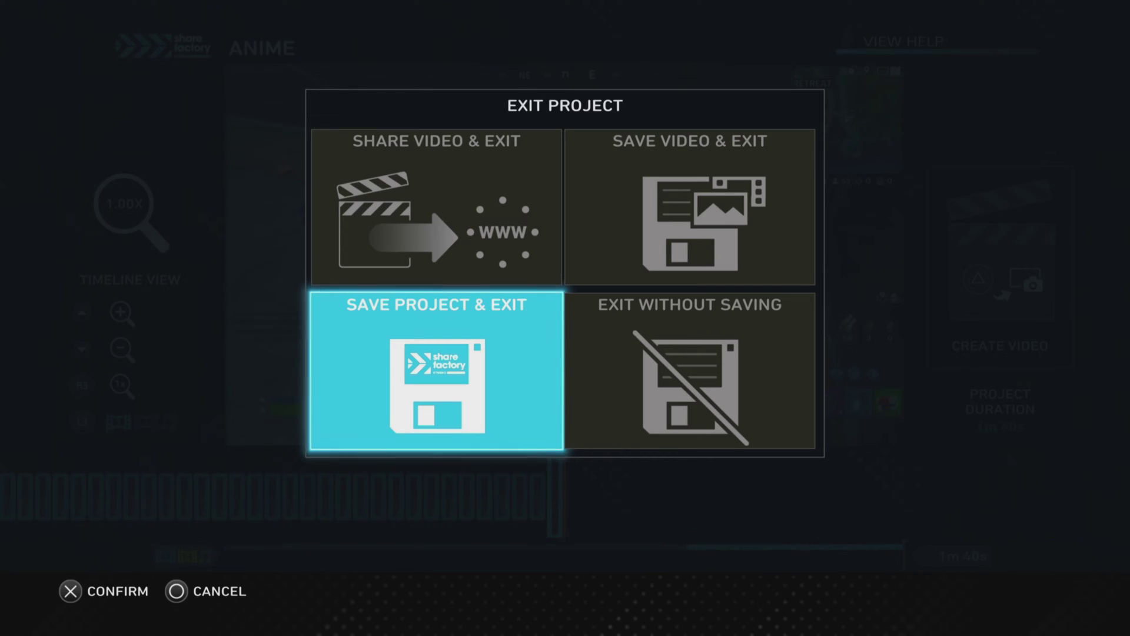
pyautogui.press('Return')
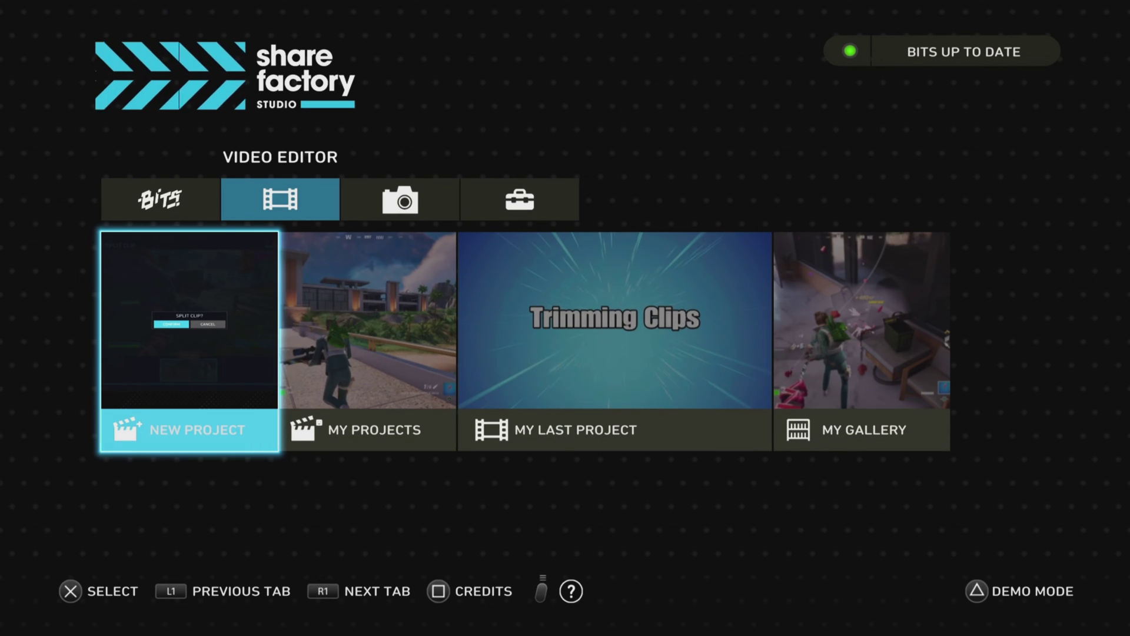
# Start a new video project using the Anime creator pack.
pyautogui.press('Return')
pyautogui.press('Down')
pyautogui.press('Down')
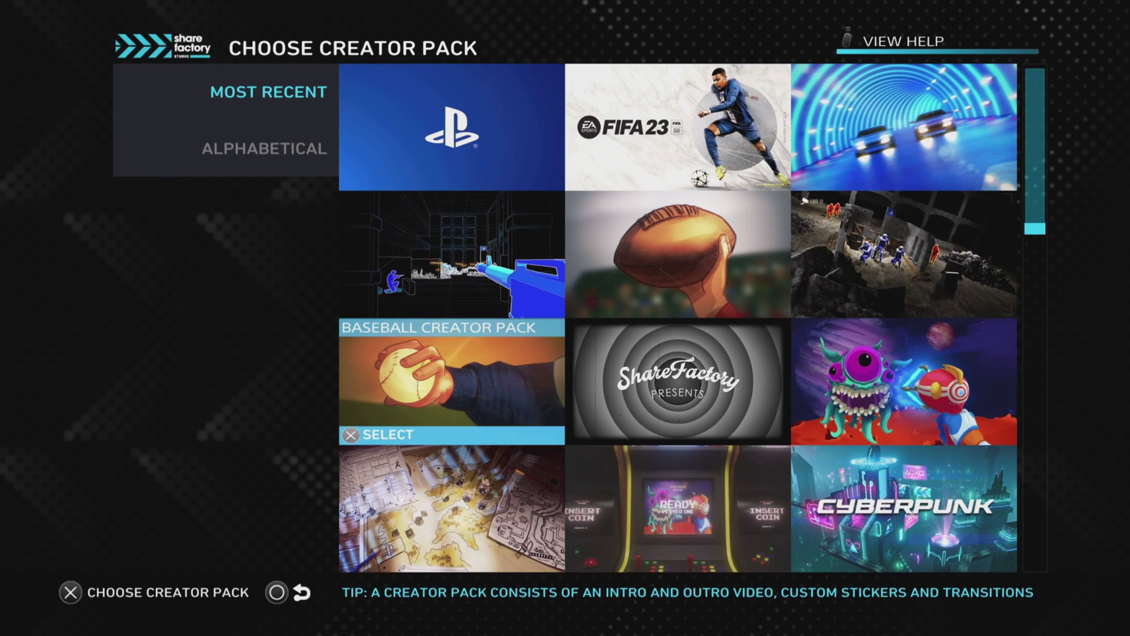
pyautogui.press('Down')
pyautogui.press('Return')
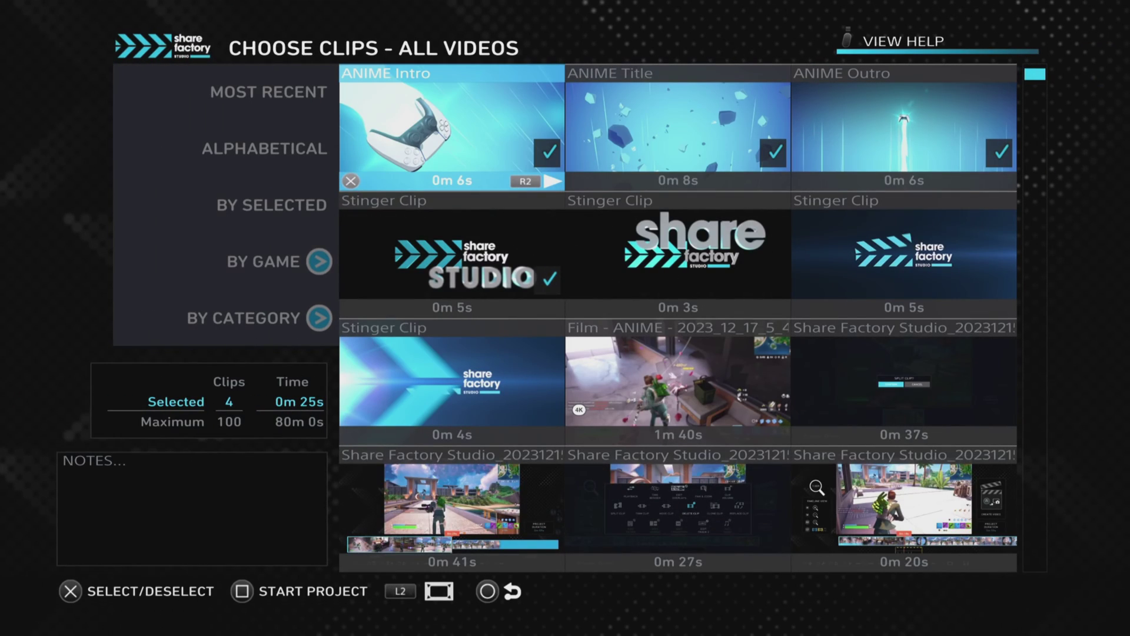
# Deselect the preselected ANIME Intro, Title and Outro clips and the 0m 5s Share Factory Studio stinger clip.
pyautogui.press('Right')
pyautogui.press('Return')
pyautogui.press('Right')
pyautogui.press('Return')
pyautogui.press('Down')
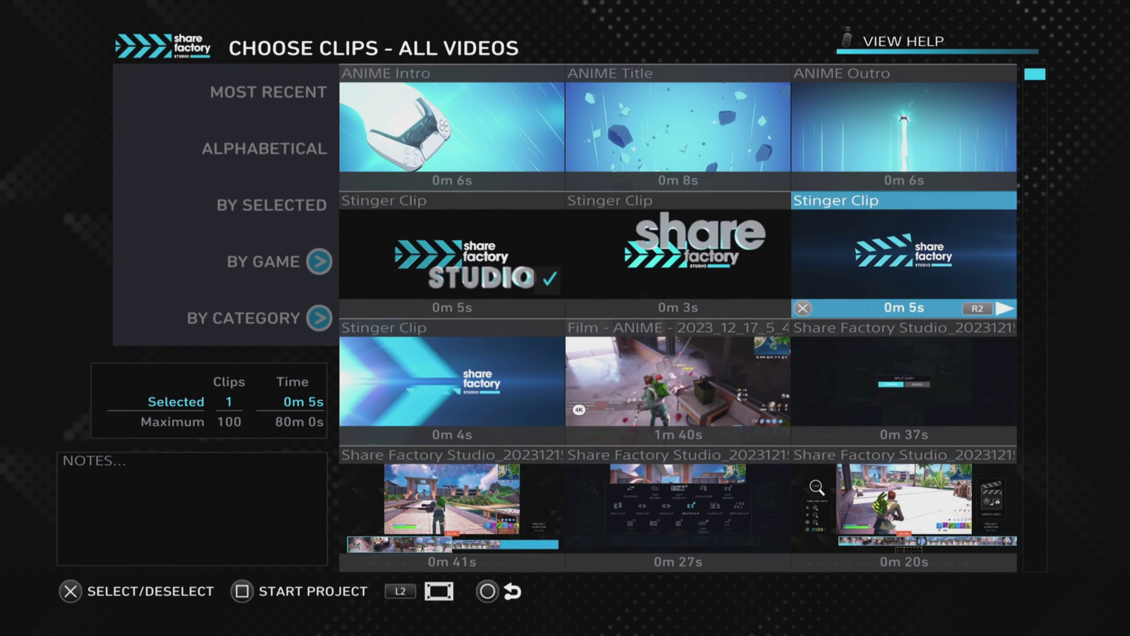
pyautogui.press('Left')
pyautogui.press('Left')
pyautogui.press('Return')
# List the most recent videos and start the project with the 1m 40s "Film - ANIME" video, keeping the project name ANIME.
pyautogui.press('Left')
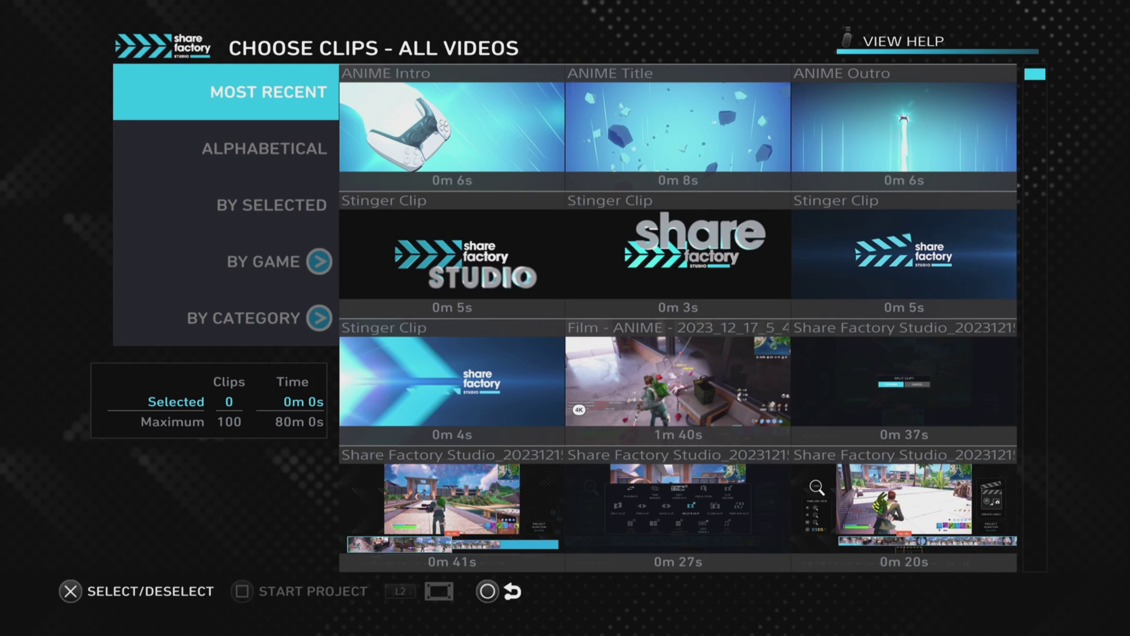
pyautogui.press('Return')
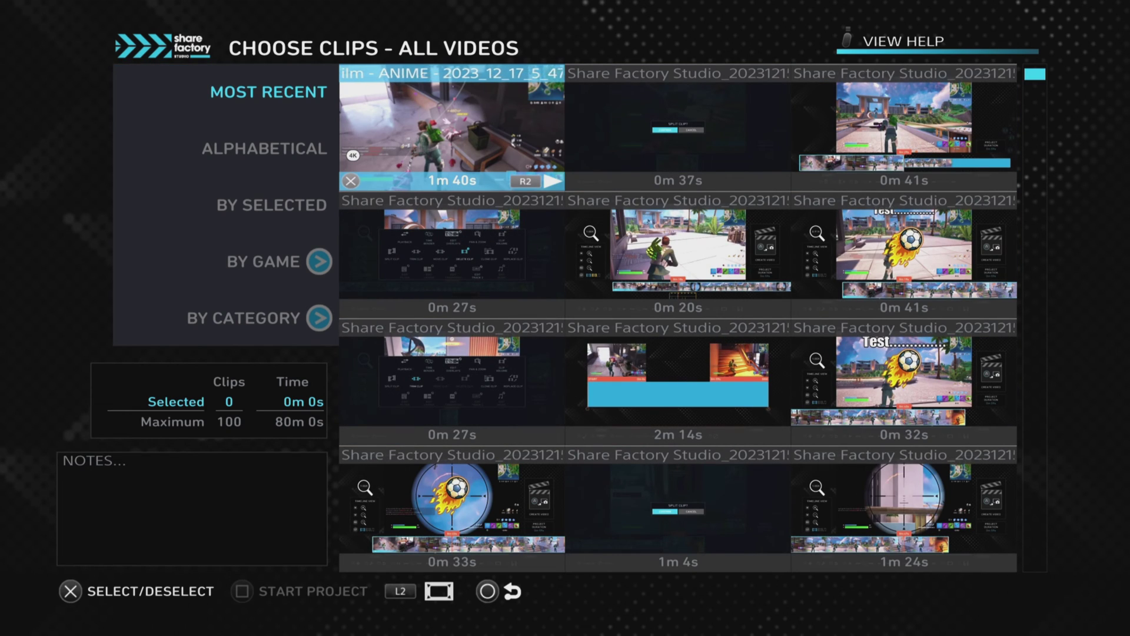
pyautogui.press('Right')
pyautogui.press('Left')
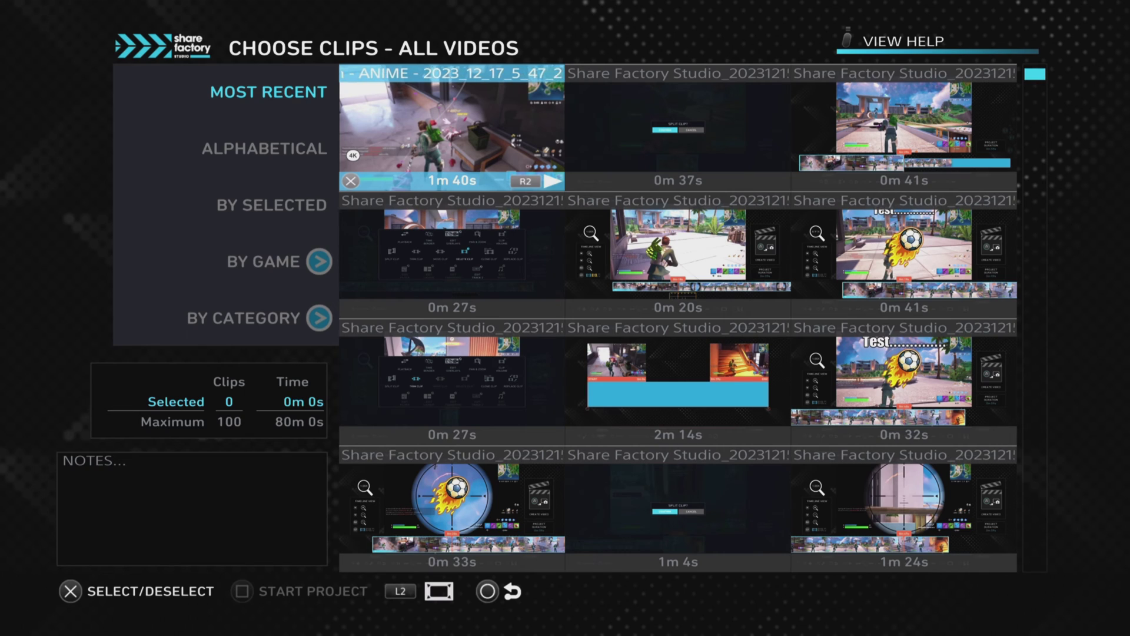
pyautogui.press('Return')
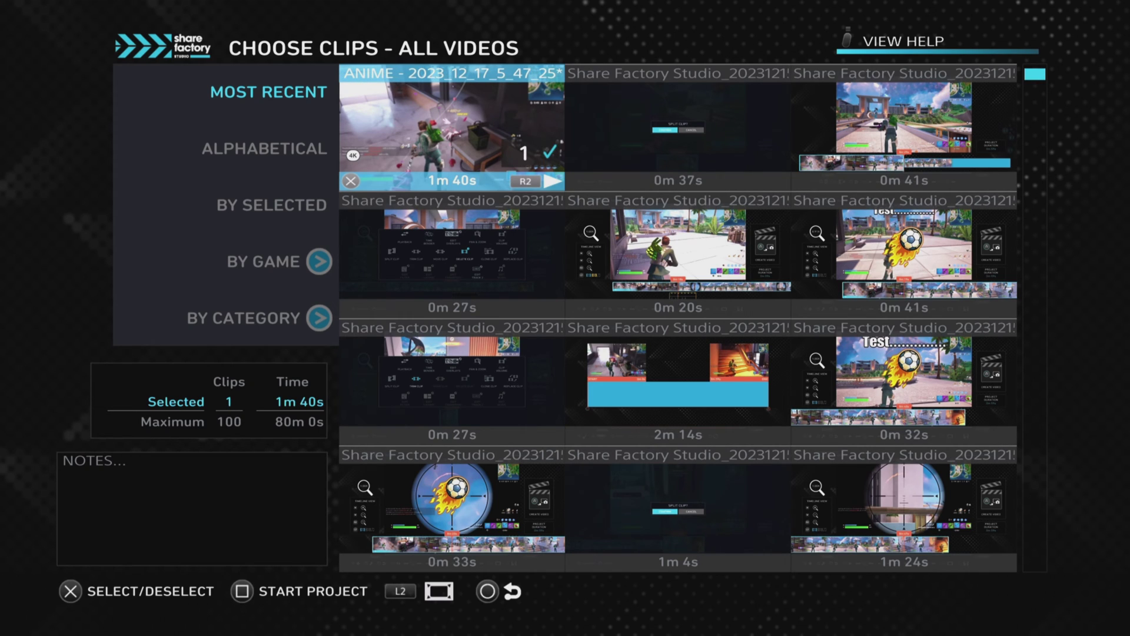
pyautogui.press('F2')
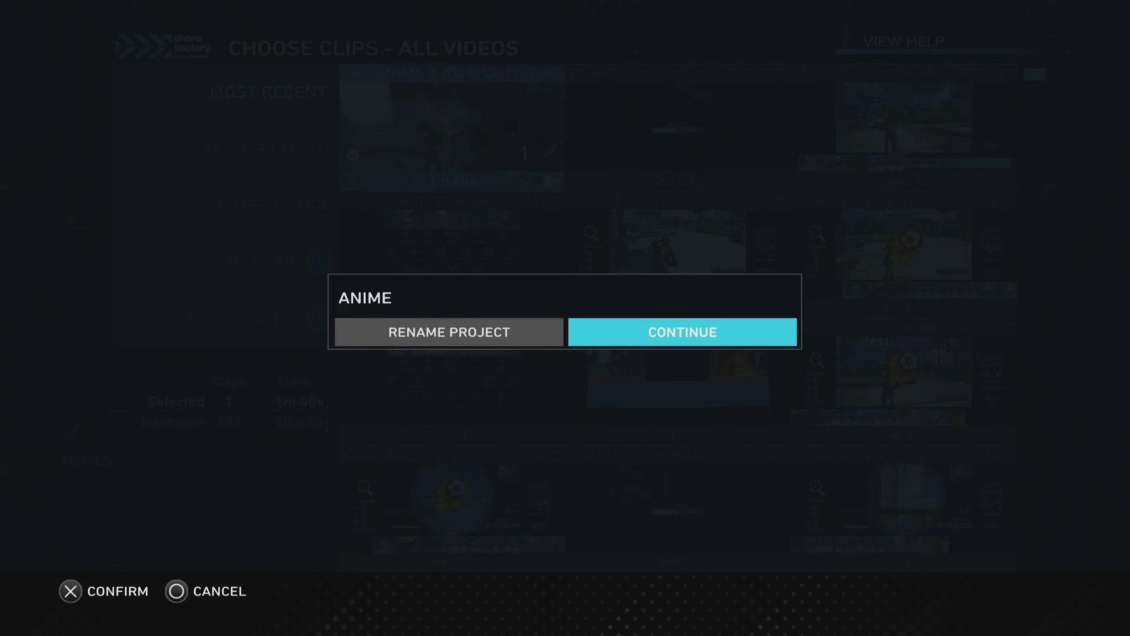
pyautogui.press('Return')
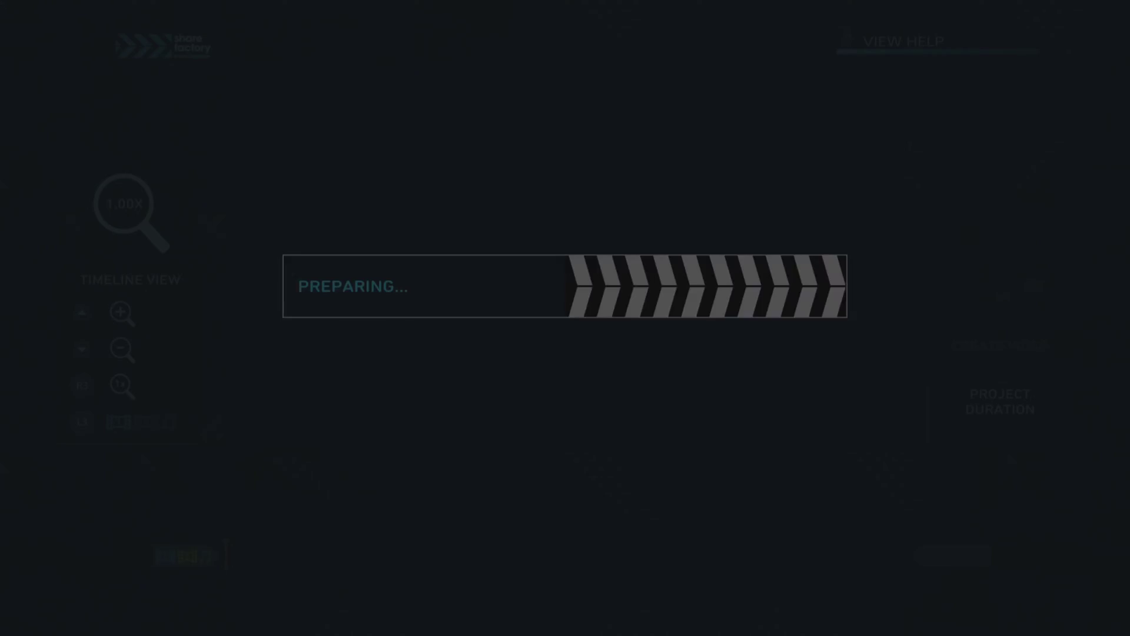
# Add the 1m 40s "Film - ANIME" video a second time at the end of the timeline.
pyautogui.press('Right')
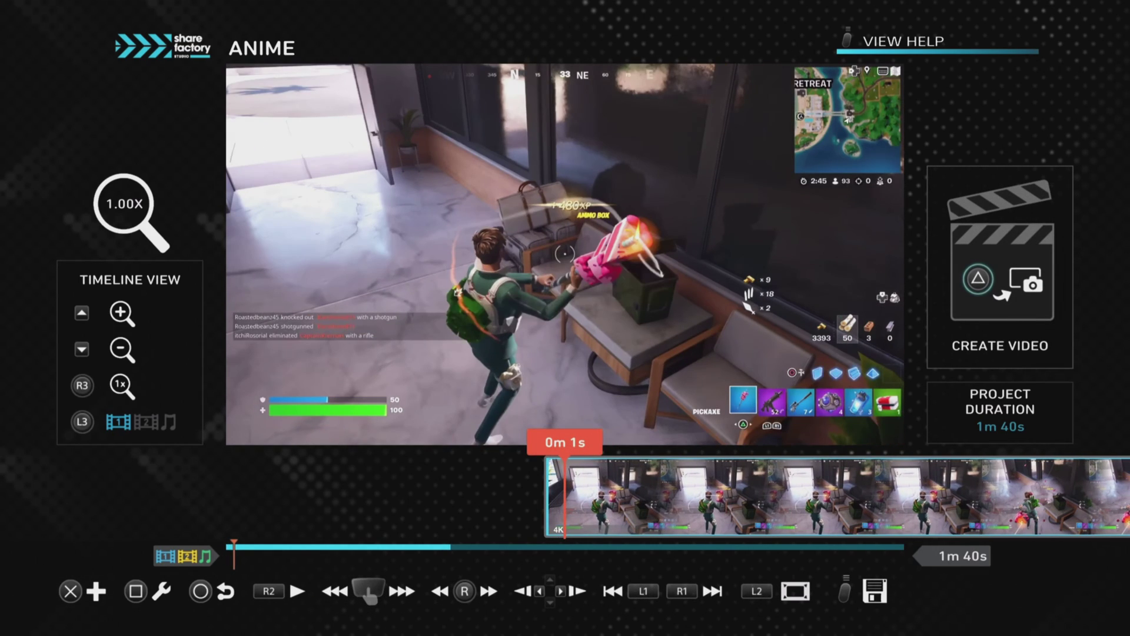
pyautogui.press('Right')
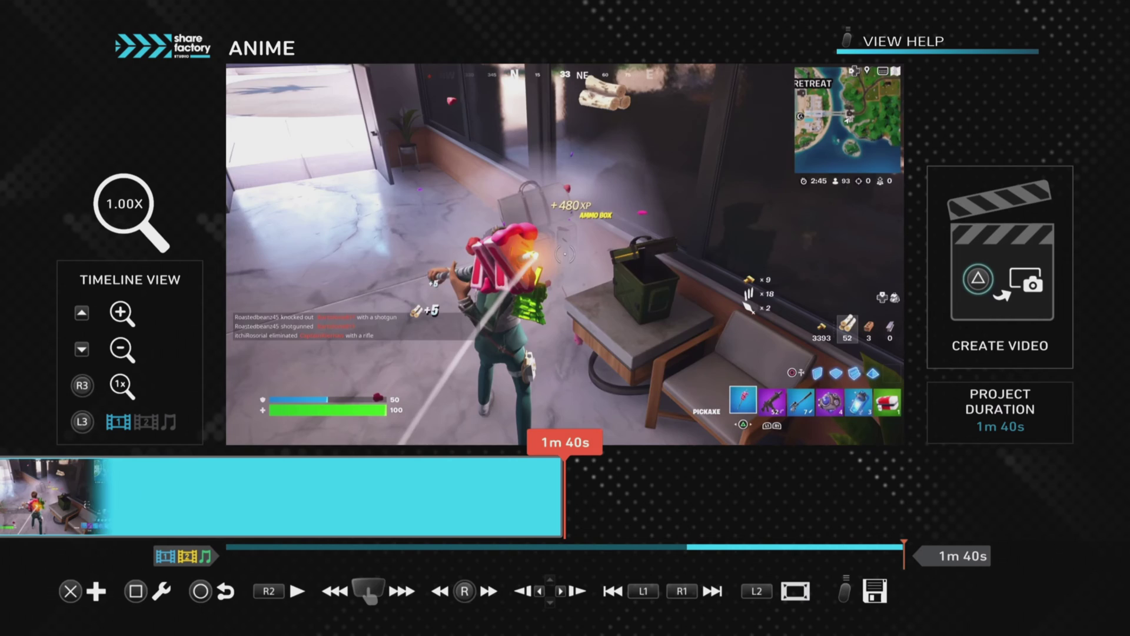
pyautogui.press('Left')
pyautogui.press('Return')
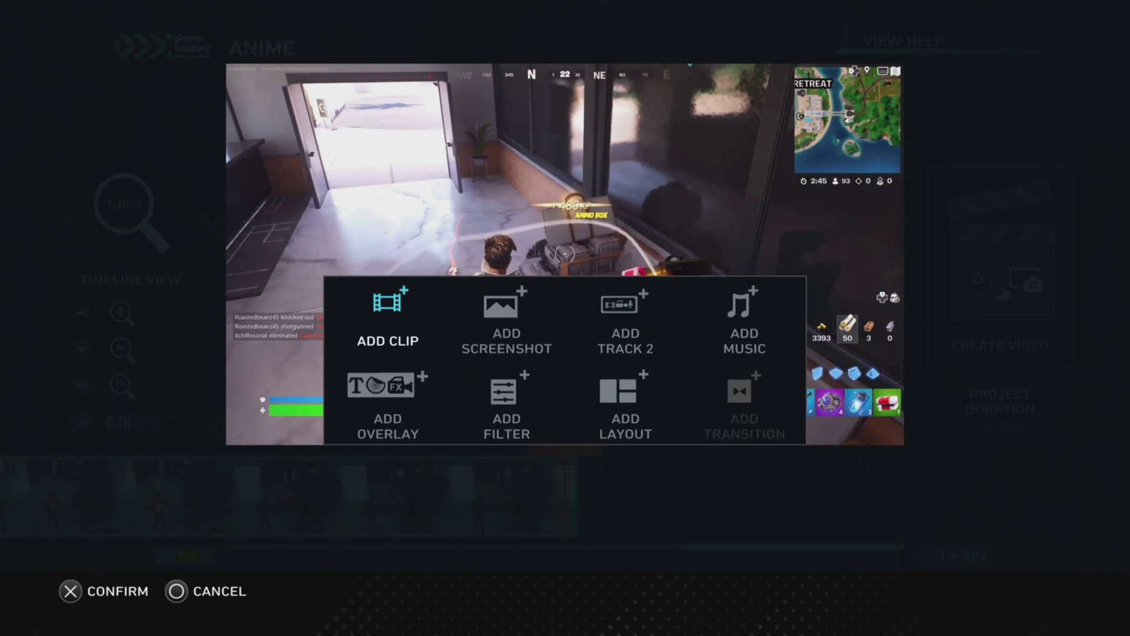
pyautogui.press('Return')
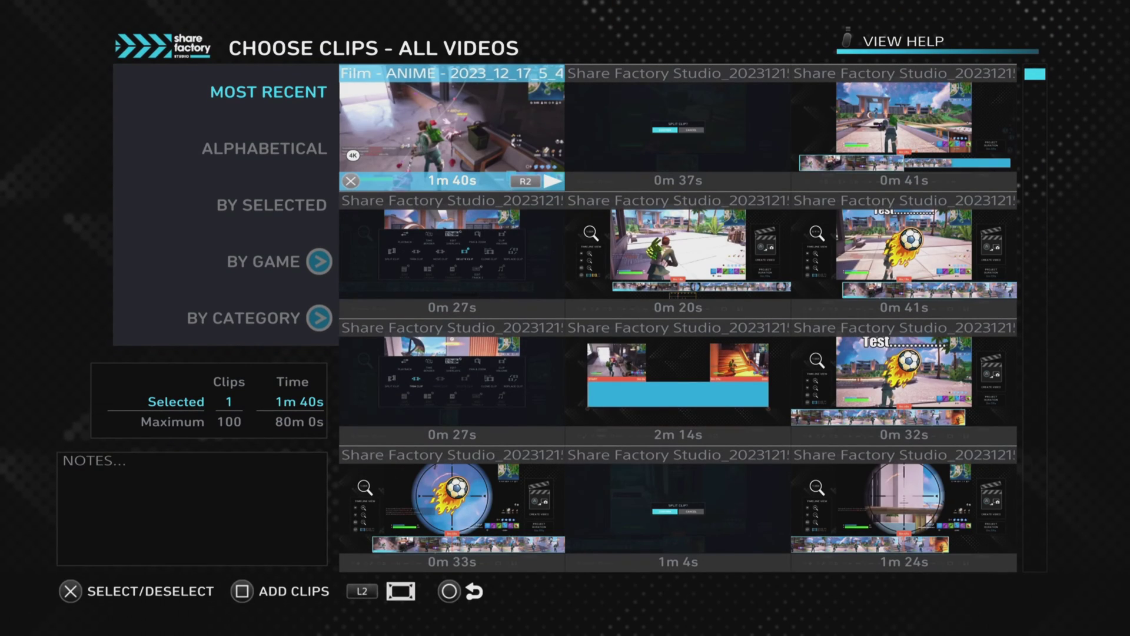
pyautogui.press('Down')
pyautogui.press('Down')
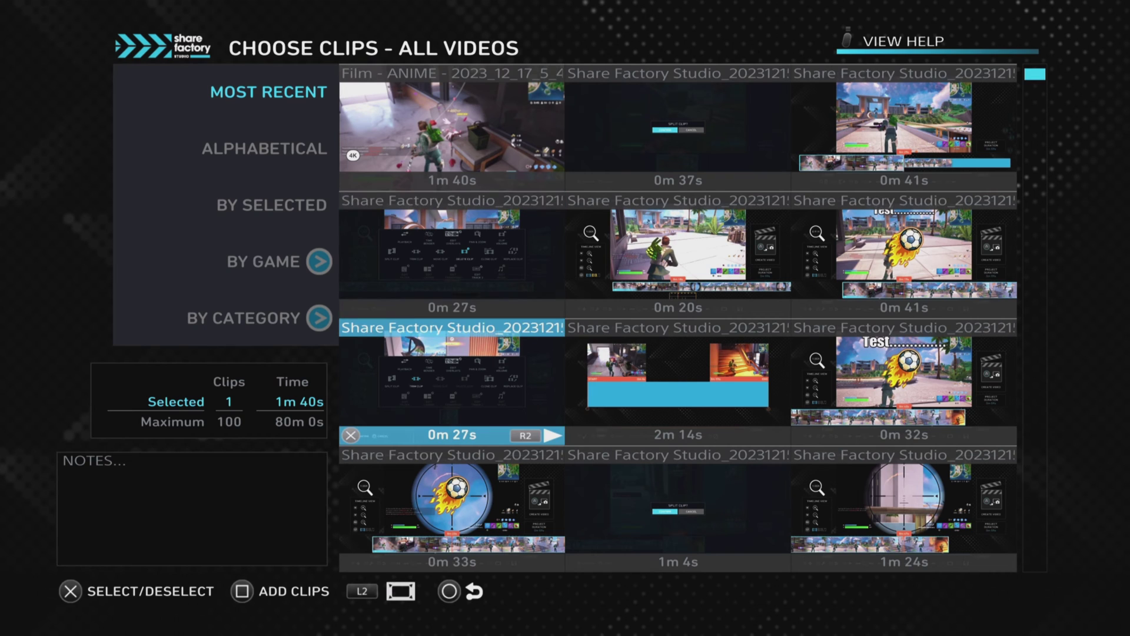
pyautogui.press('Up')
pyautogui.press('Up')
pyautogui.press('Return')
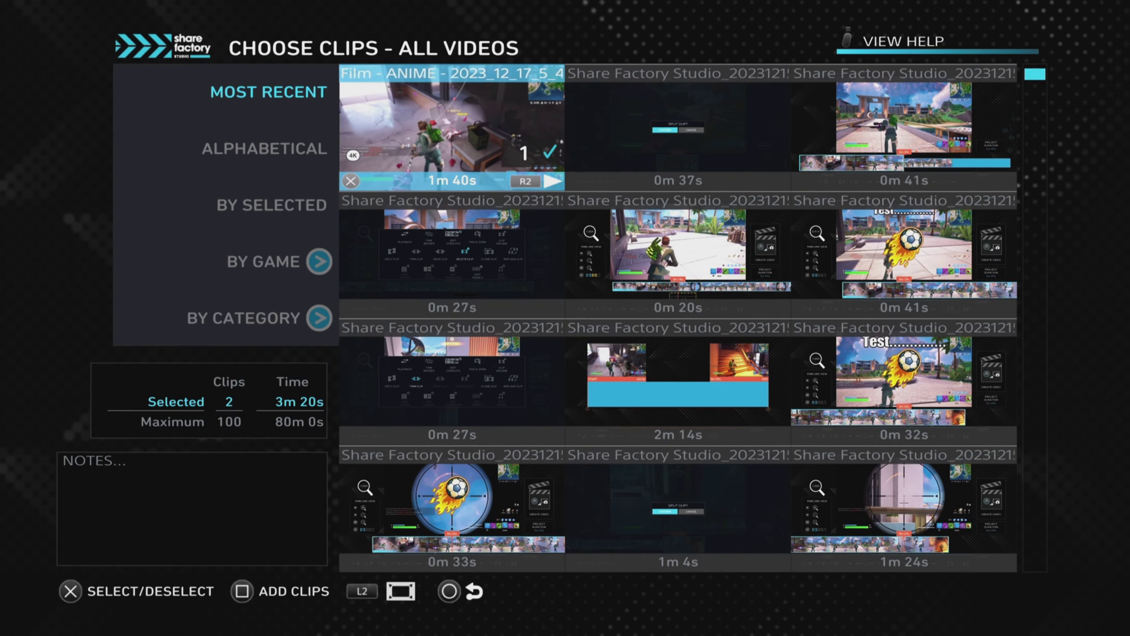
pyautogui.press('Square')
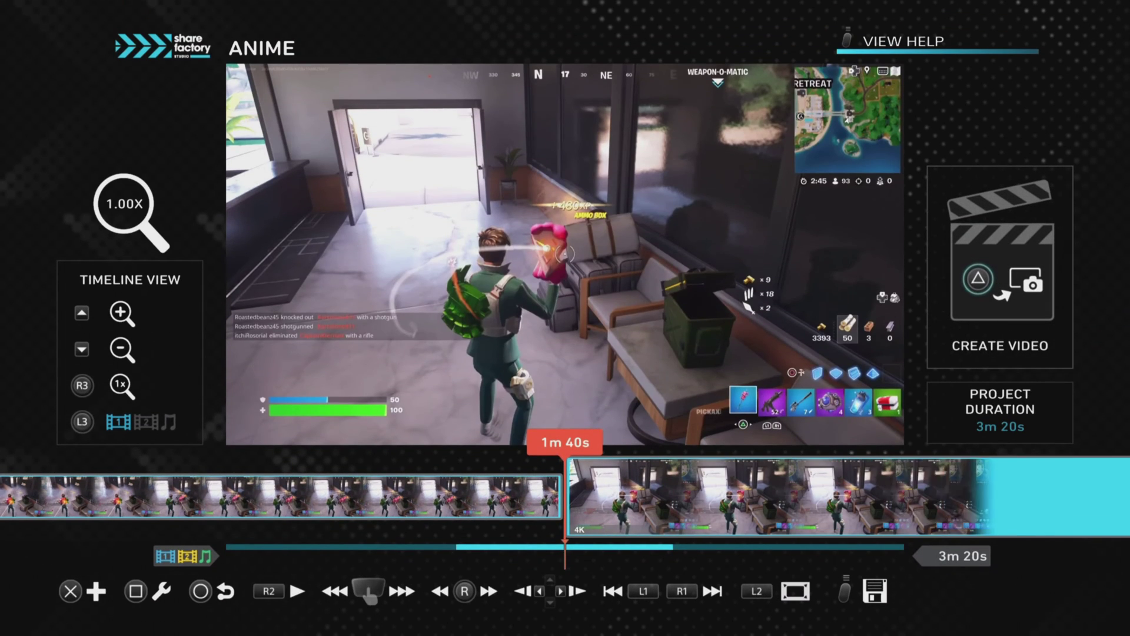
pyautogui.press('Right')
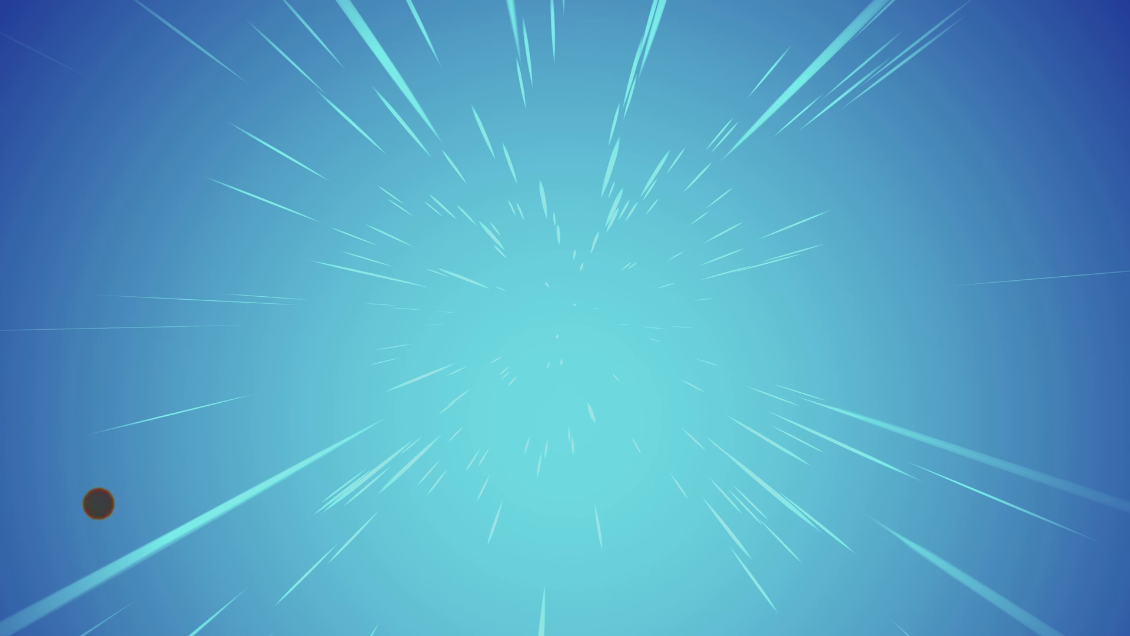
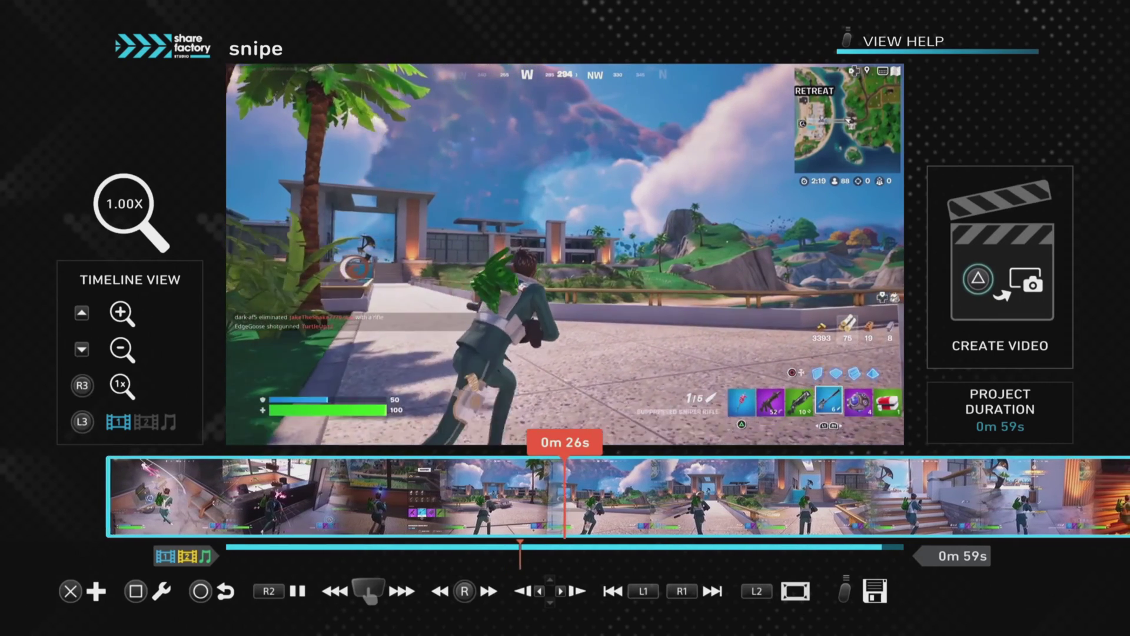
# Try trimming the snipe clip by setting its start to 0m 12s or its end to 0m 23s.
pyautogui.press('space')
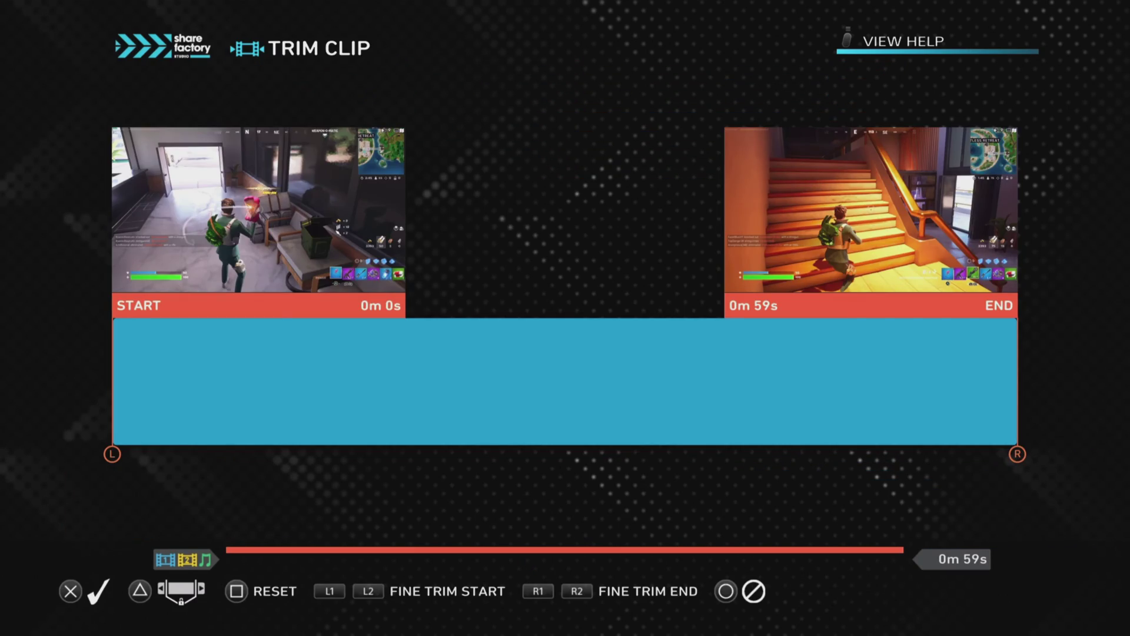
pyautogui.press('Right')
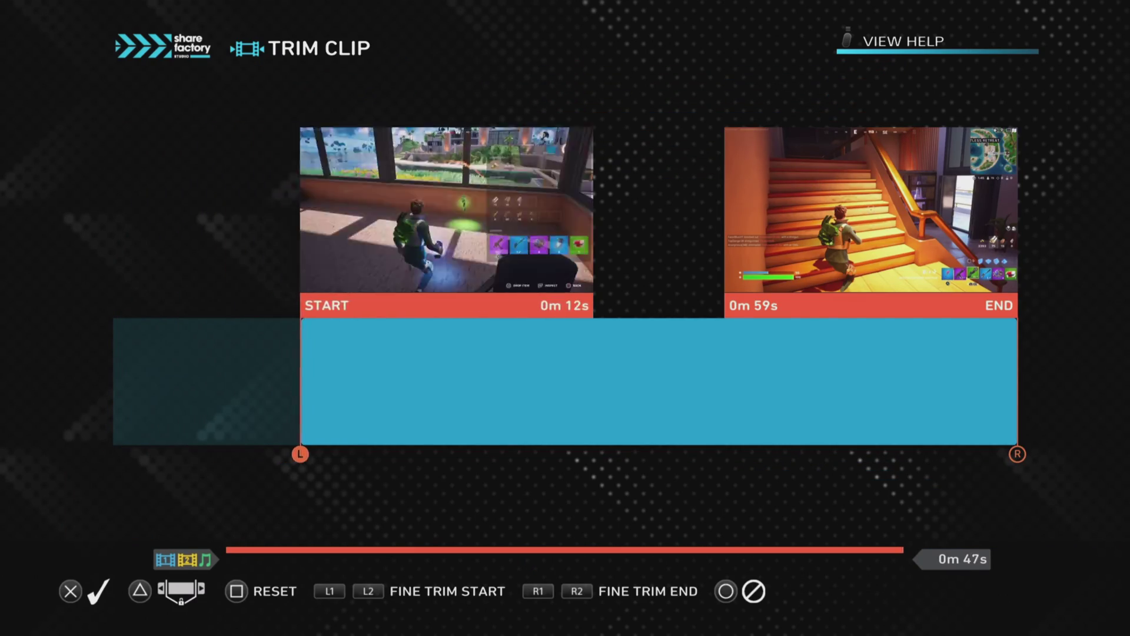
pyautogui.press('Left')
pyautogui.press('Left')
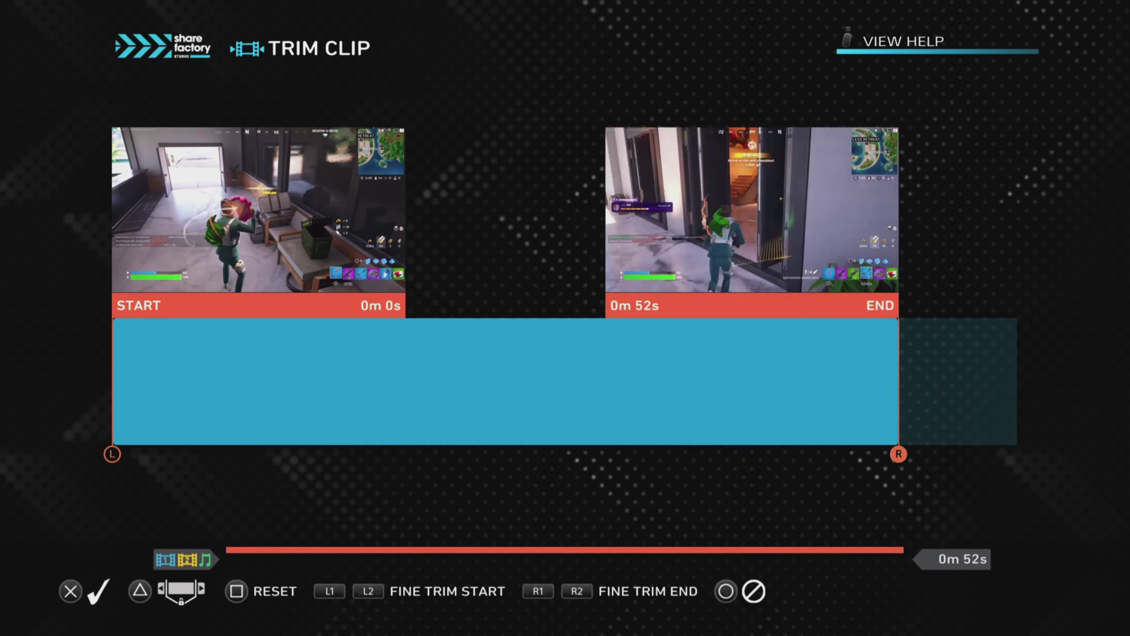
pyautogui.press('Left')
pyautogui.press('Left')
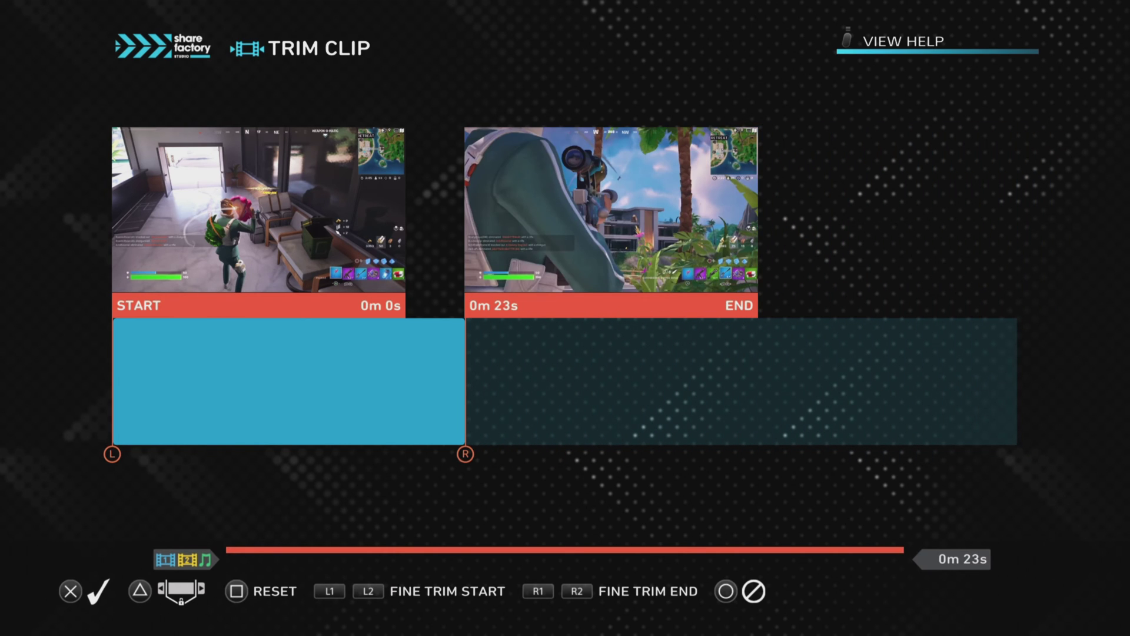
pyautogui.press('Escape')
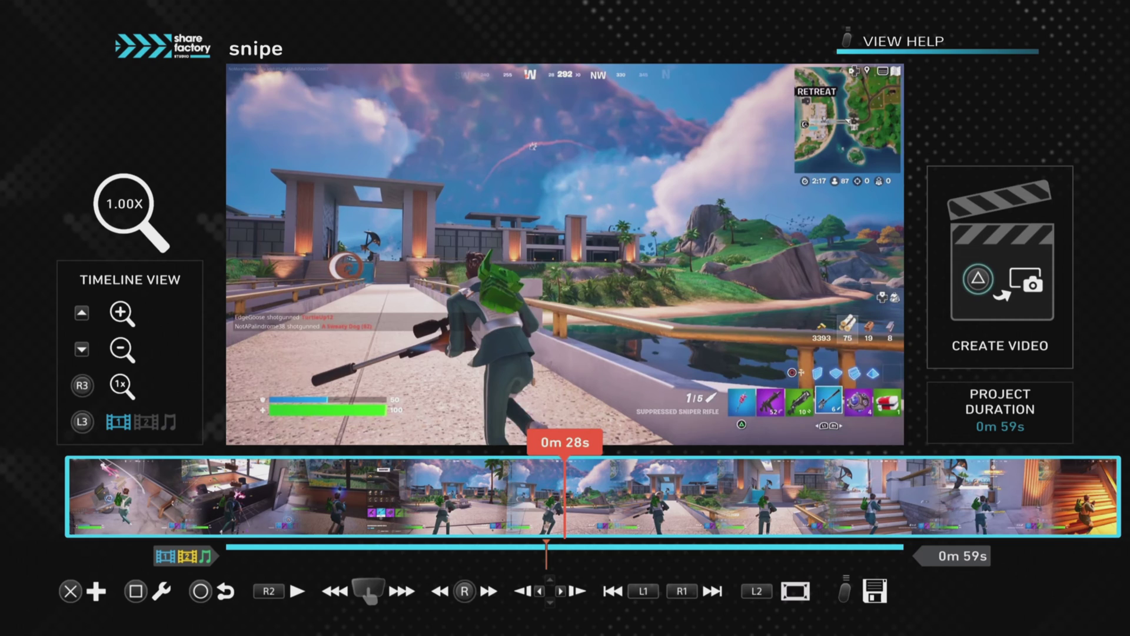
# Start trimming the snipe clip and set its start point to 0m 46s.
pyautogui.press('s')
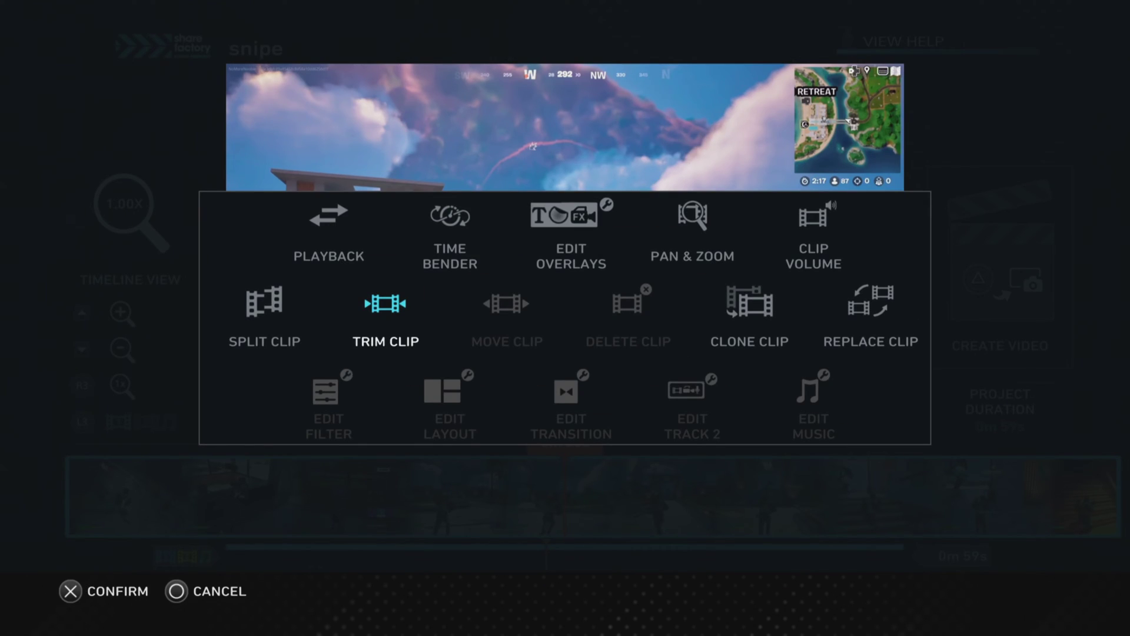
pyautogui.press('Return')
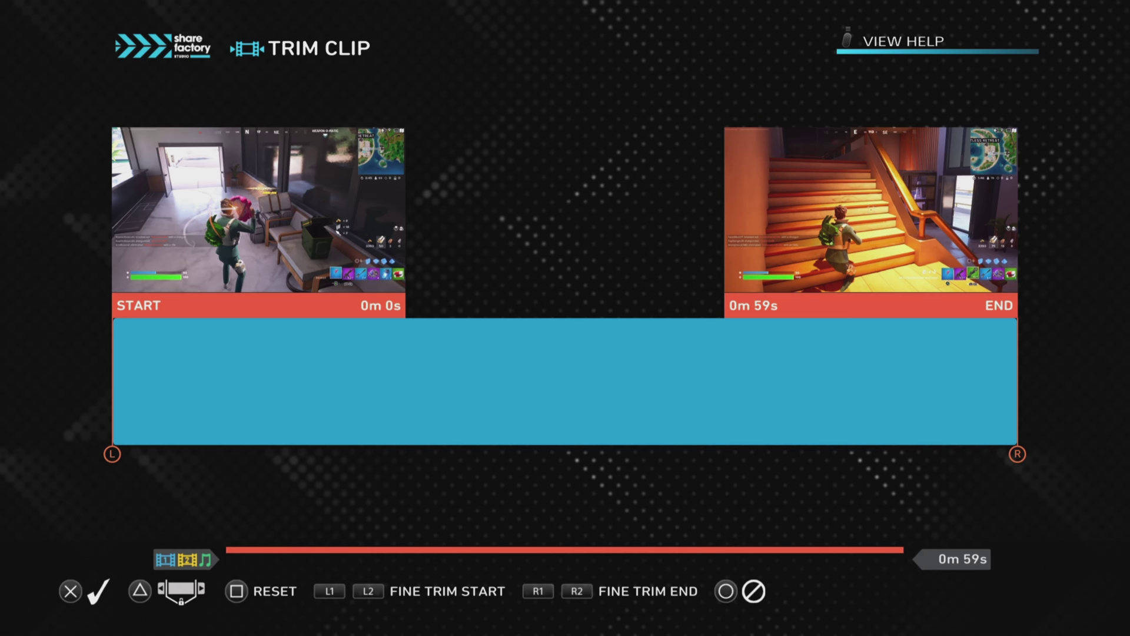
pyautogui.press('Right')
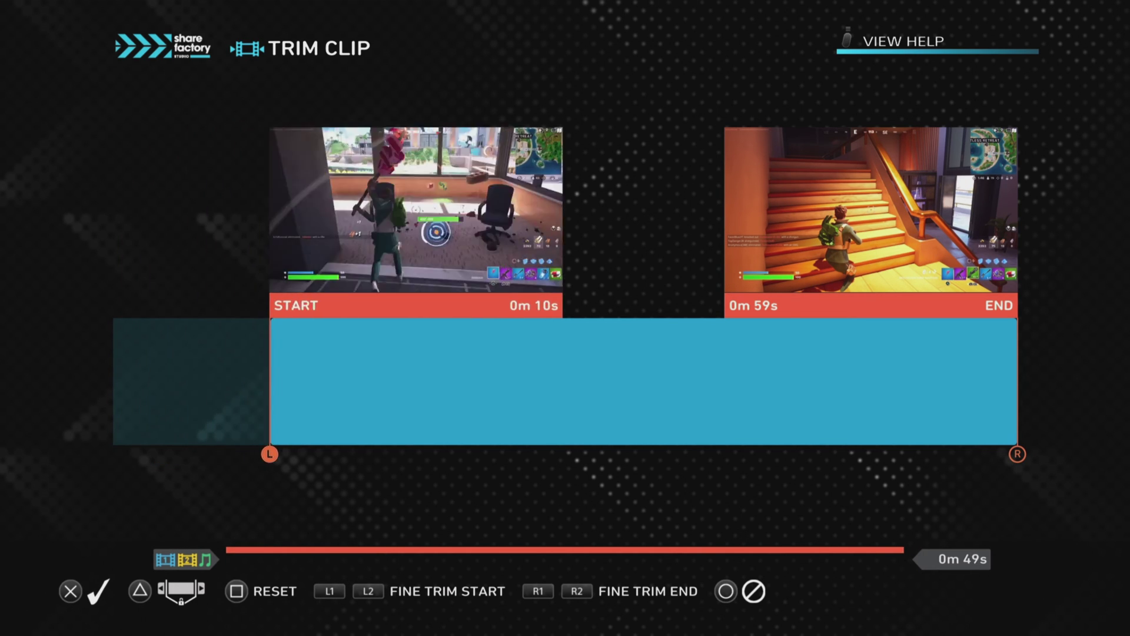
pyautogui.press('Right')
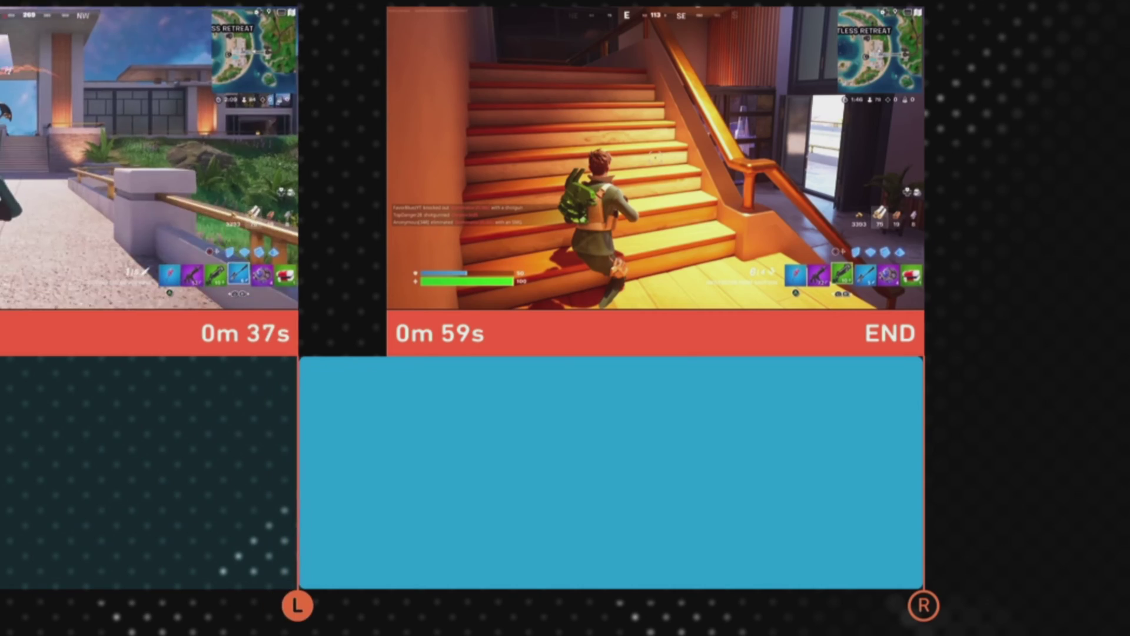
pyautogui.press('Right')
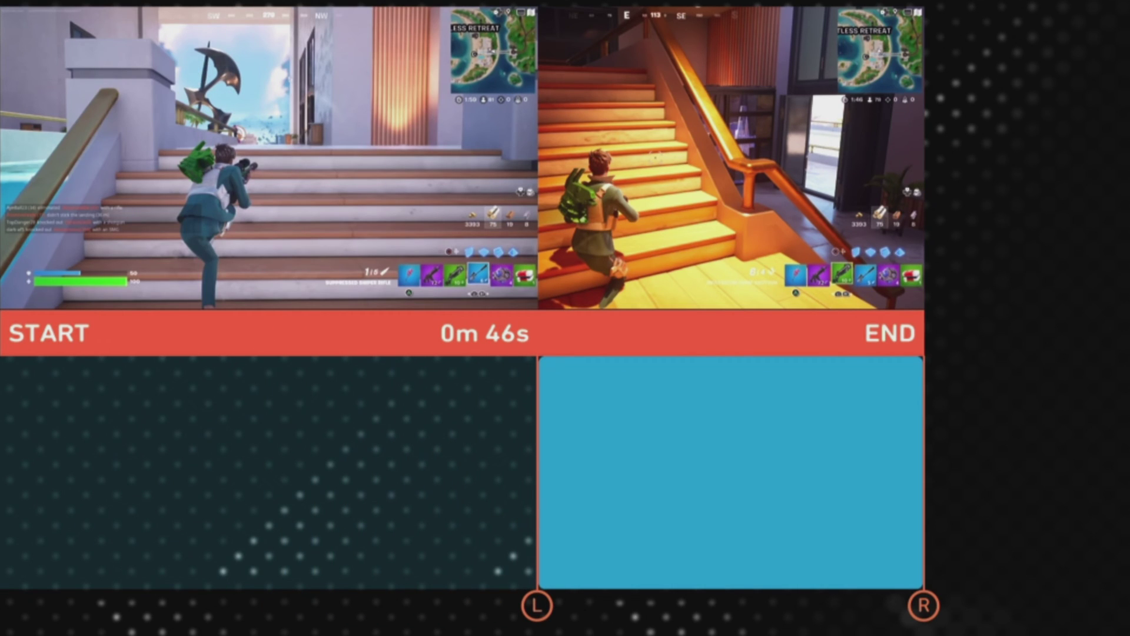
# Set the snipe clip's end point to 0m 50s and apply the trim.
pyautogui.press('Left')
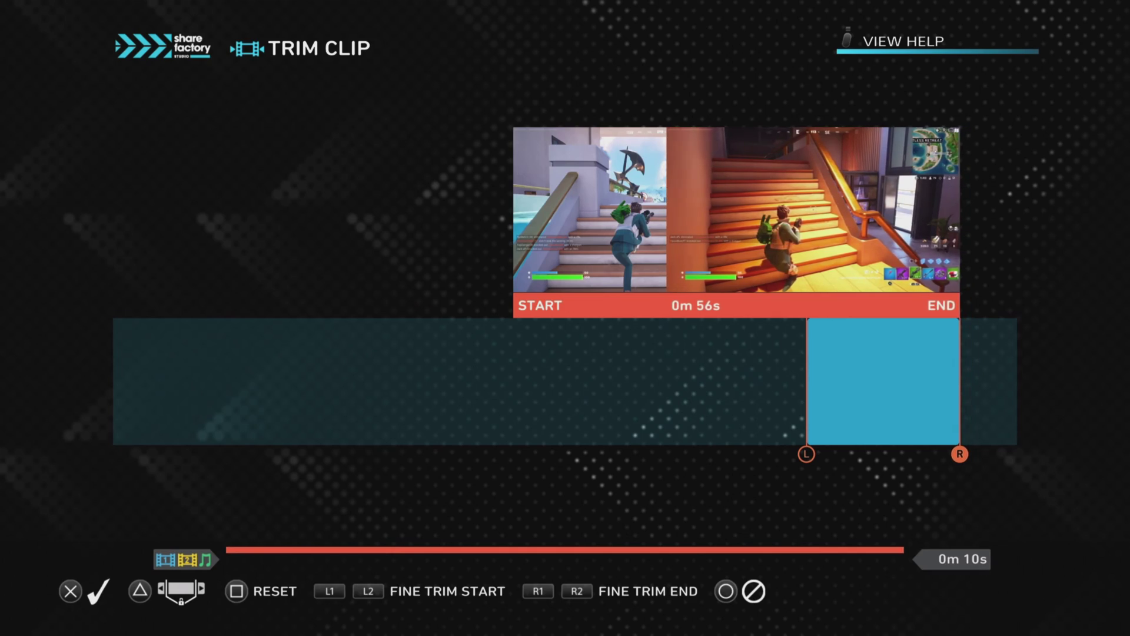
pyautogui.press('Left')
pyautogui.press('Left')
pyautogui.press('Left')
pyautogui.press('Left')
pyautogui.press('Left')
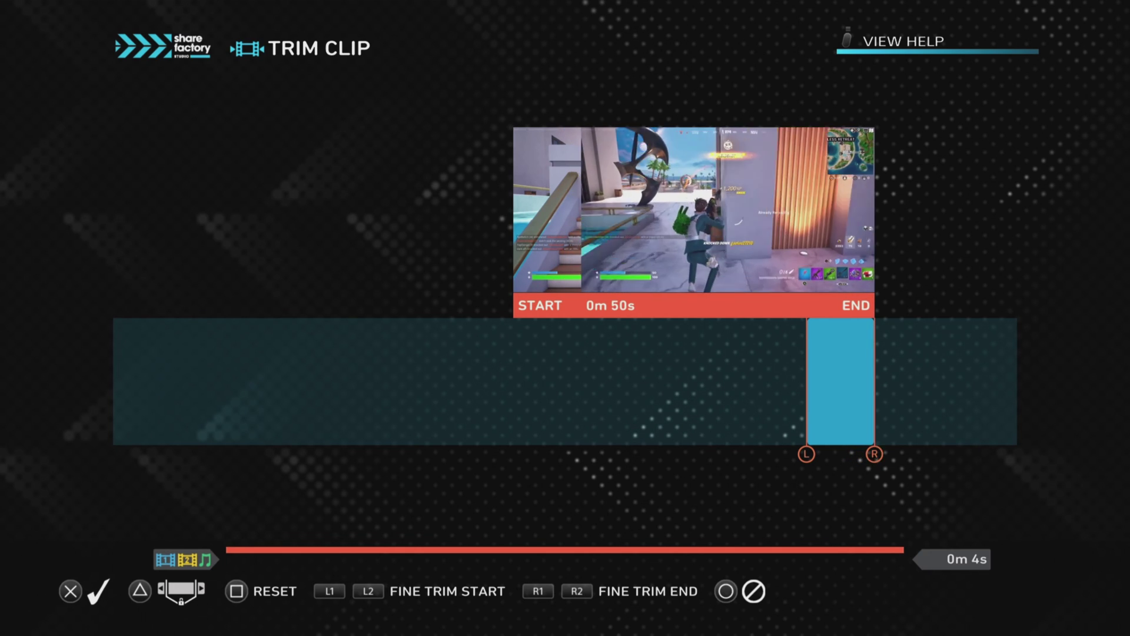
pyautogui.press('Return')
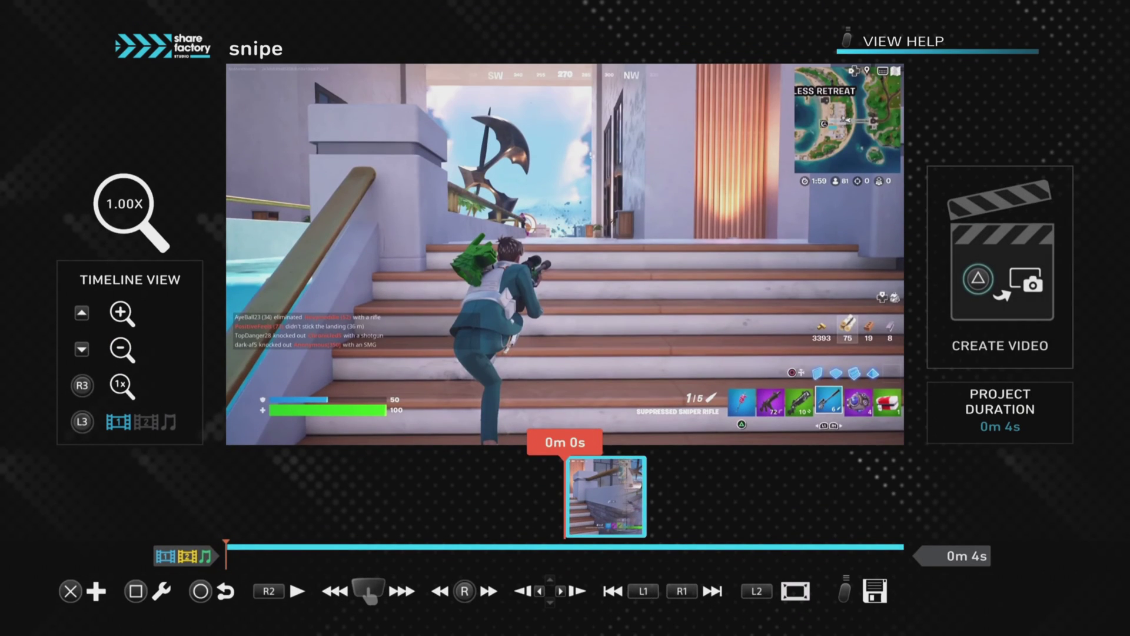
# Play back the trimmed clip, reopen its trim and extend the end point in fine increments to 0m 51s.
pyautogui.press('space')
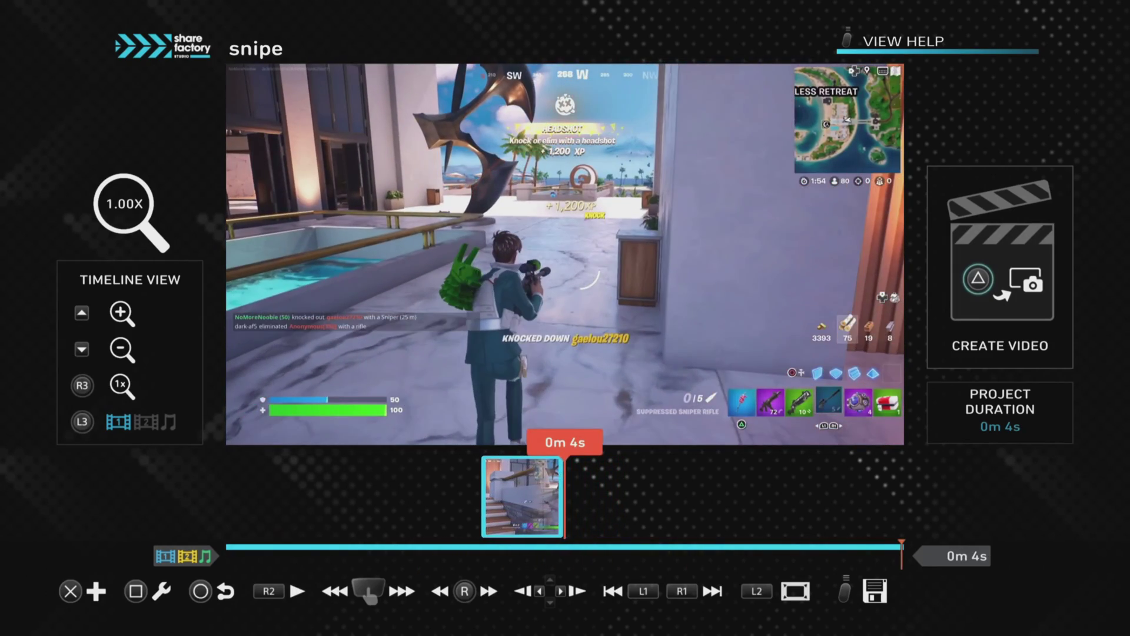
pyautogui.press('Left')
pyautogui.press('Return')
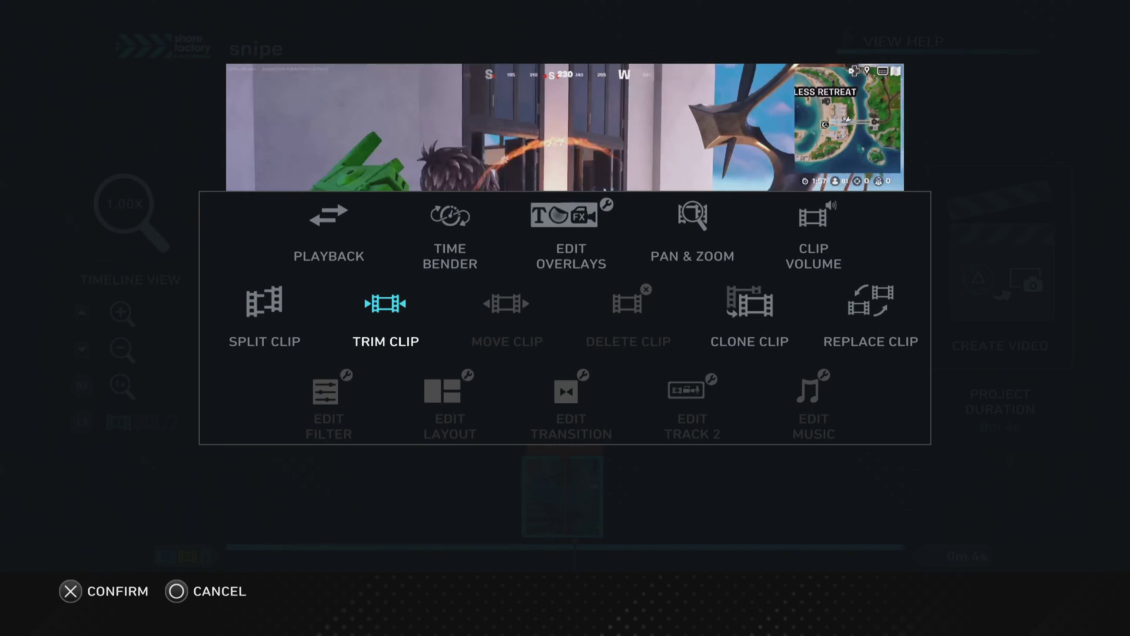
pyautogui.press('Return')
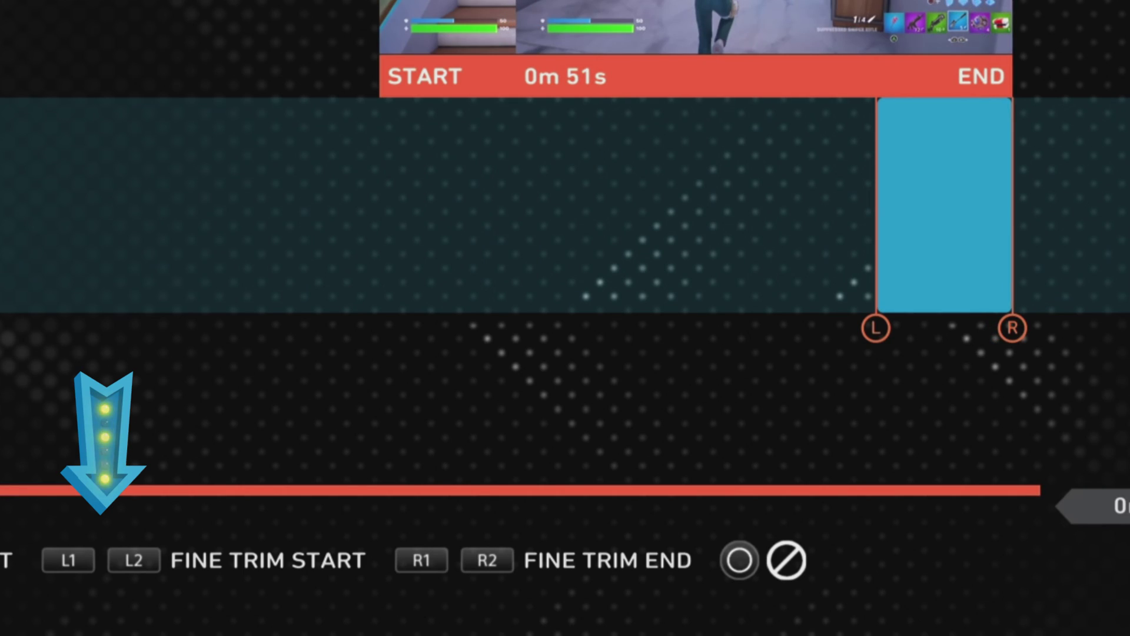
pyautogui.press('R1')
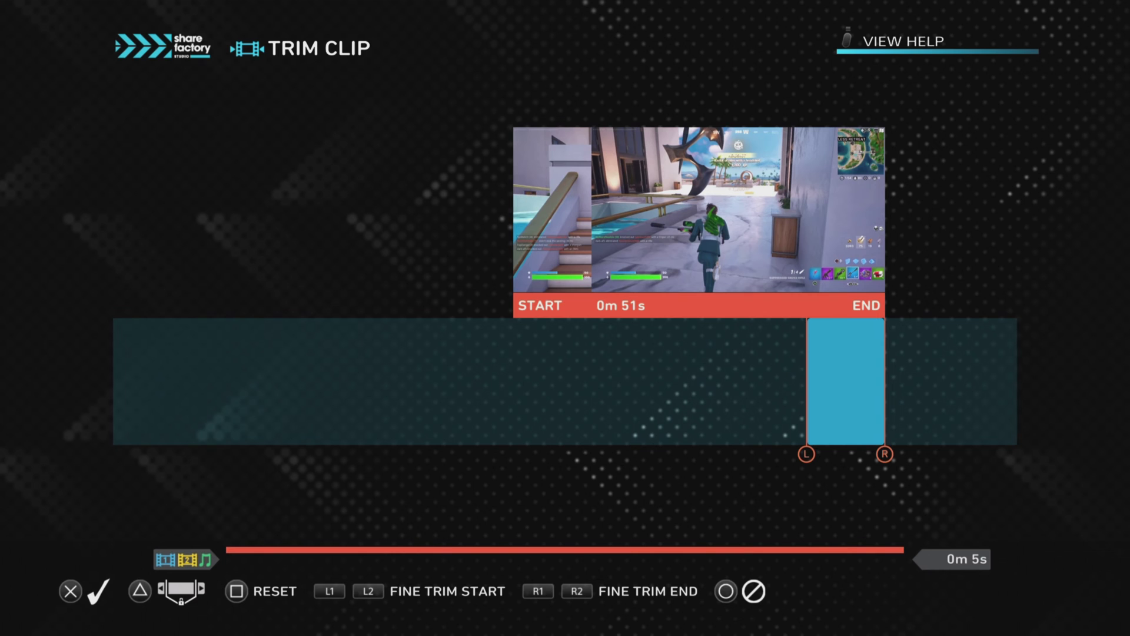
pyautogui.press('R2')
pyautogui.press('R2')
pyautogui.press('R2')
pyautogui.press('R2')
pyautogui.press('R2')
pyautogui.press('R2')
pyautogui.press('R2')
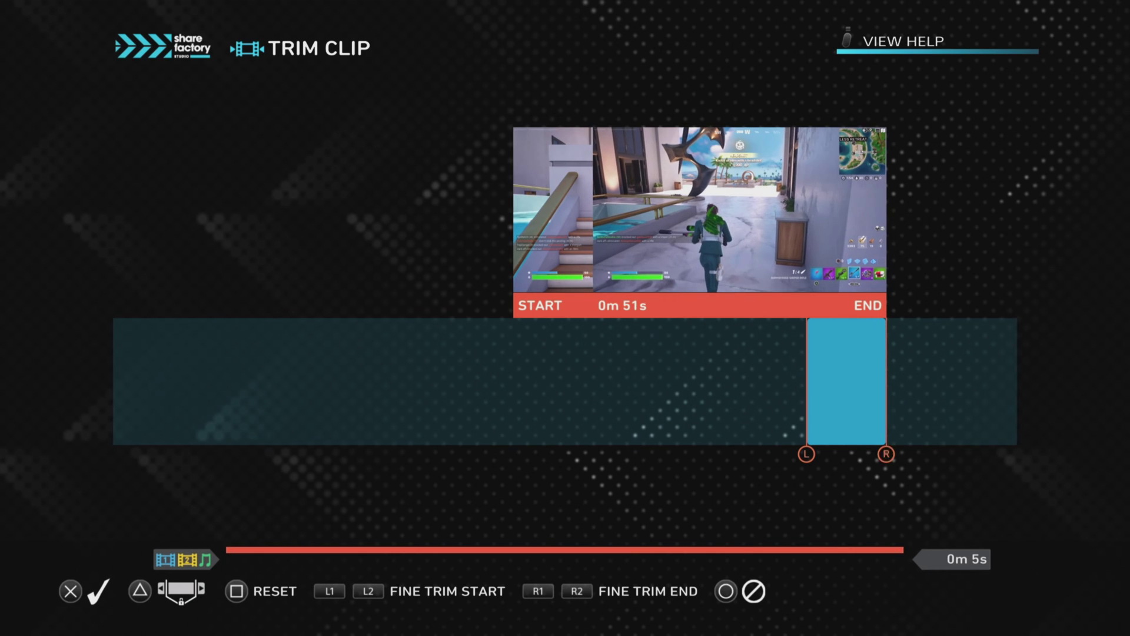
pyautogui.press('Right')
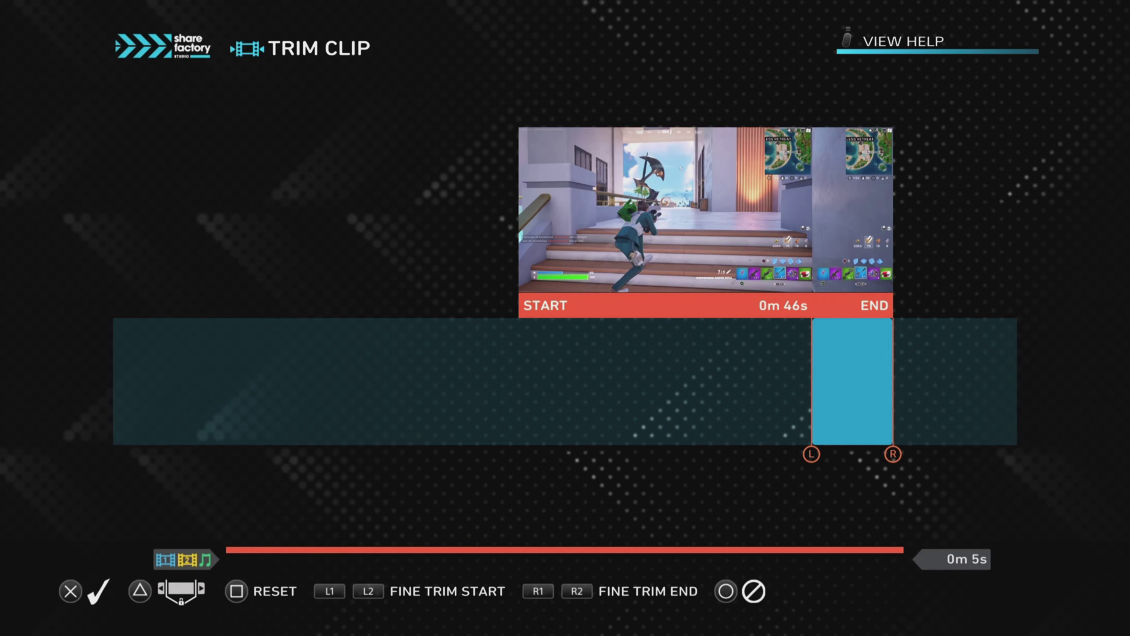
# Lock the trim range together and slide the whole section along the clip until it starts at 0m 47s.
pyautogui.press('triangle')
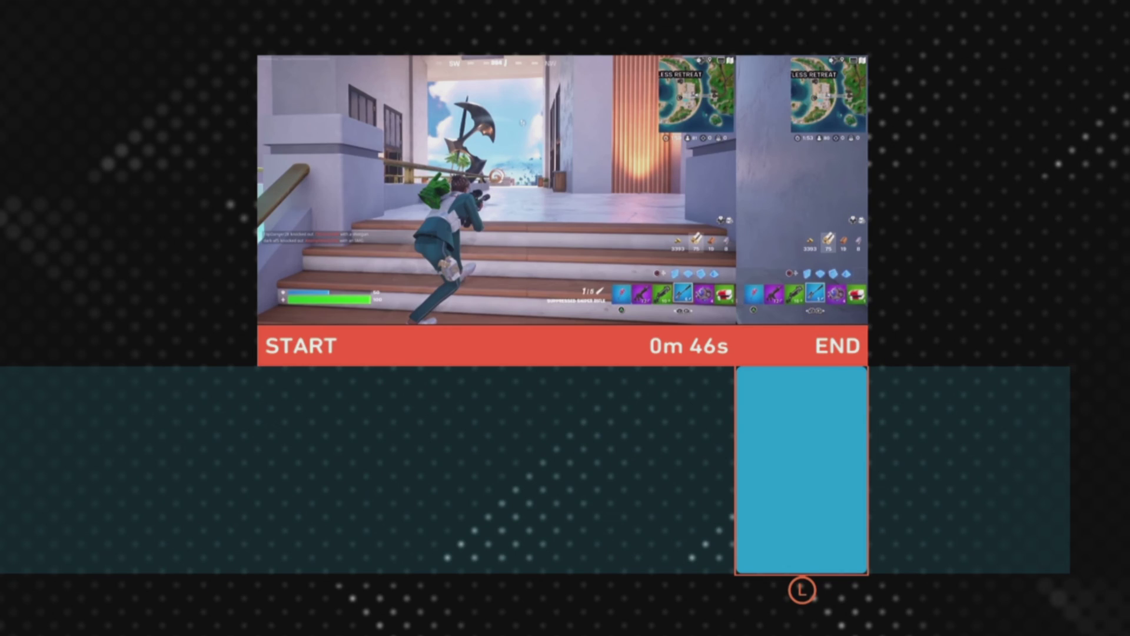
pyautogui.press('Left')
pyautogui.press('Left')
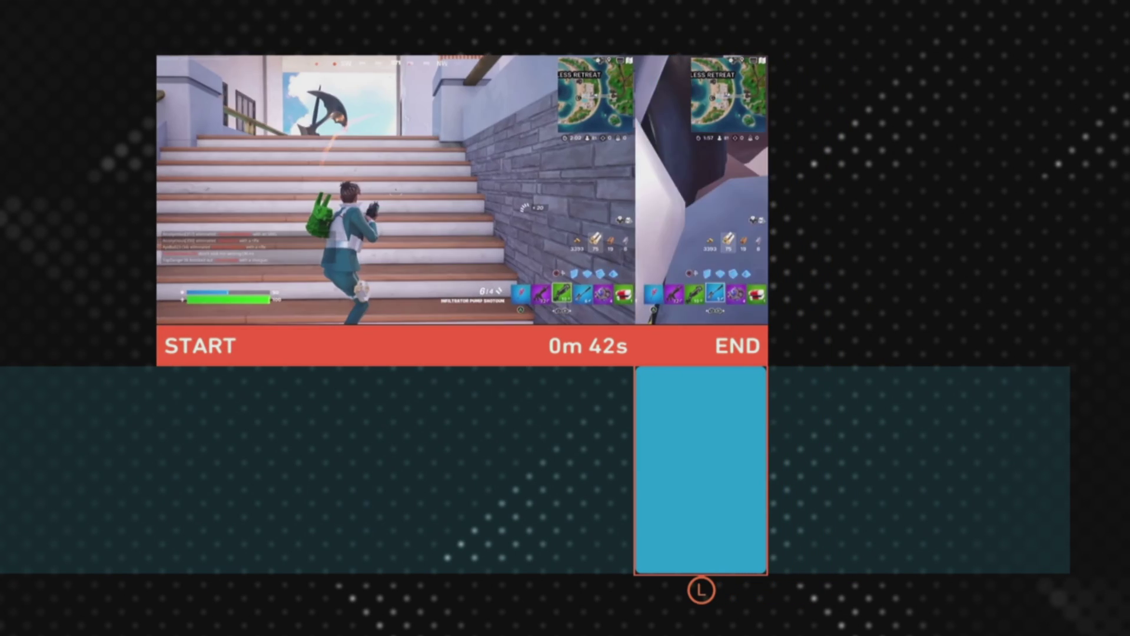
pyautogui.press('Left')
pyautogui.press('Right')
pyautogui.press('Right')
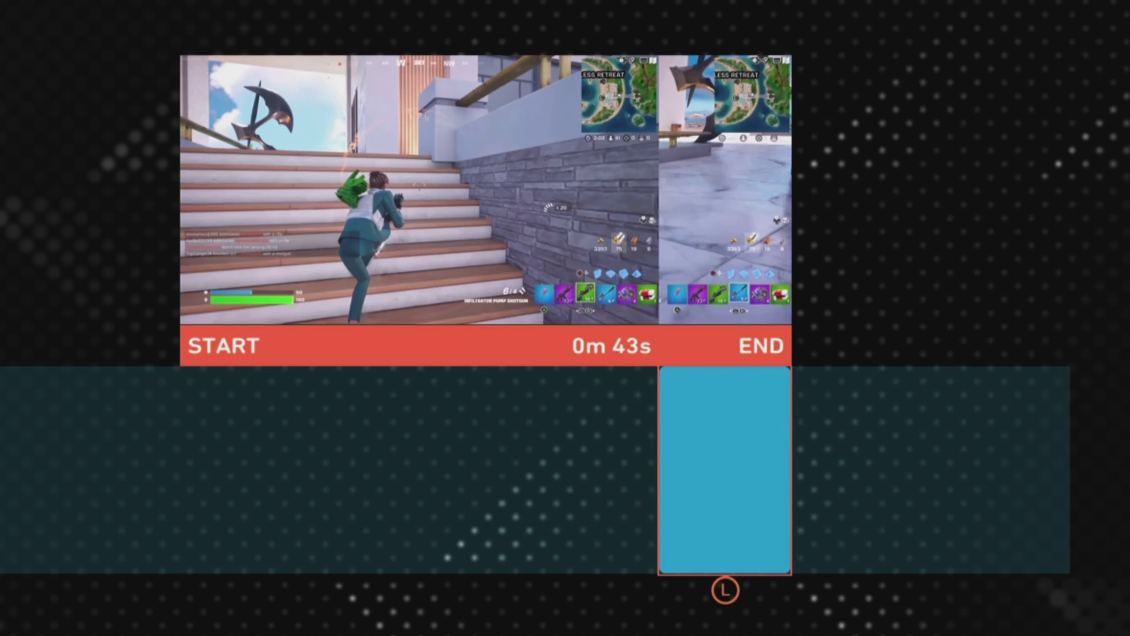
pyautogui.press('Right')
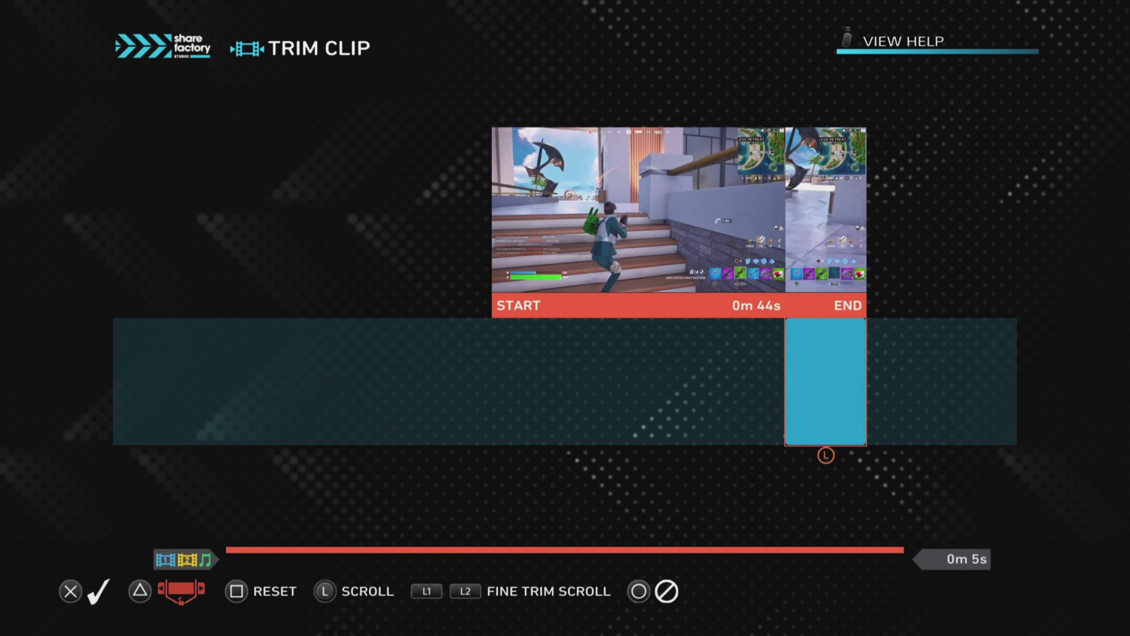
pyautogui.press('Right')
pyautogui.press('Right')
pyautogui.press('Right')
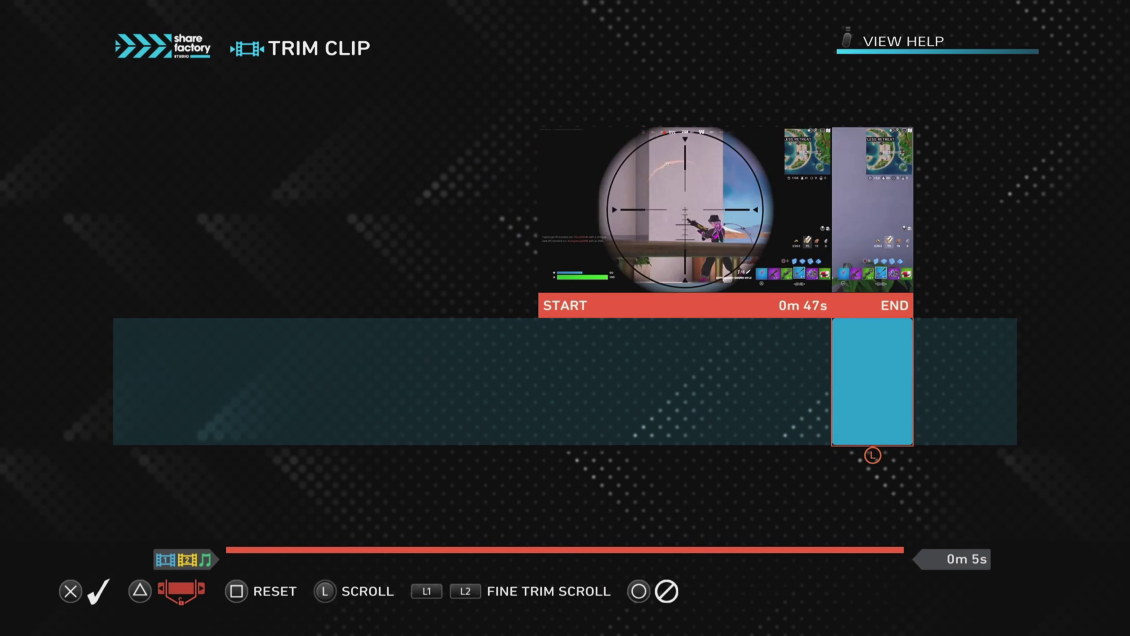
# Shift the locked trim section back to start at 0m 46s and confirm the trim.
pyautogui.press('Left')
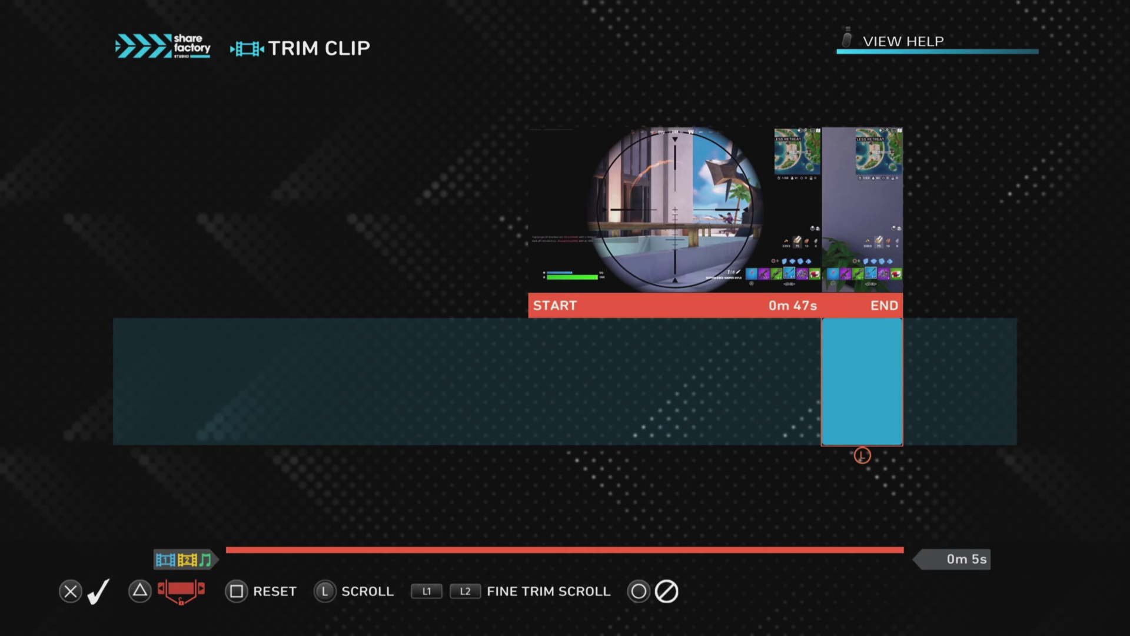
pyautogui.press('Left')
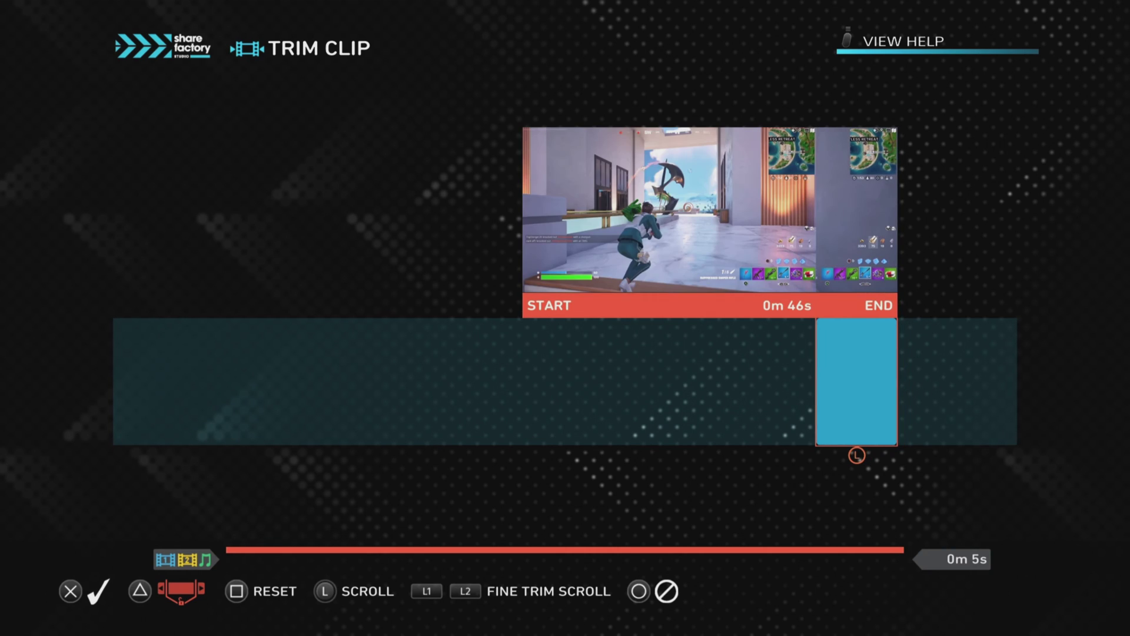
pyautogui.press('Right')
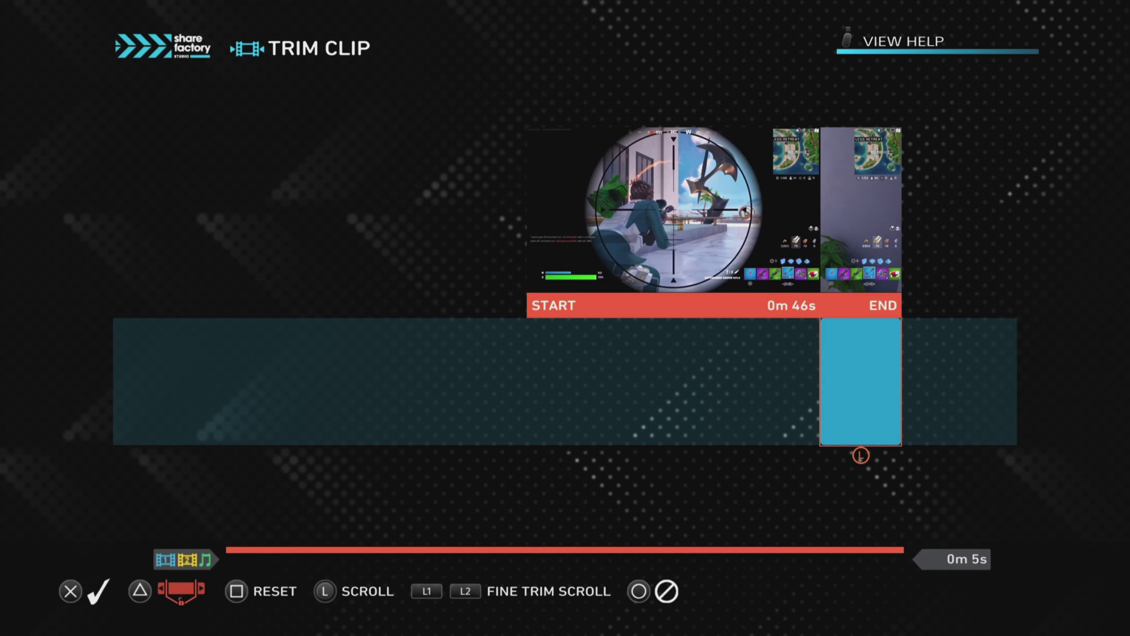
pyautogui.press('Left')
pyautogui.press('Return')
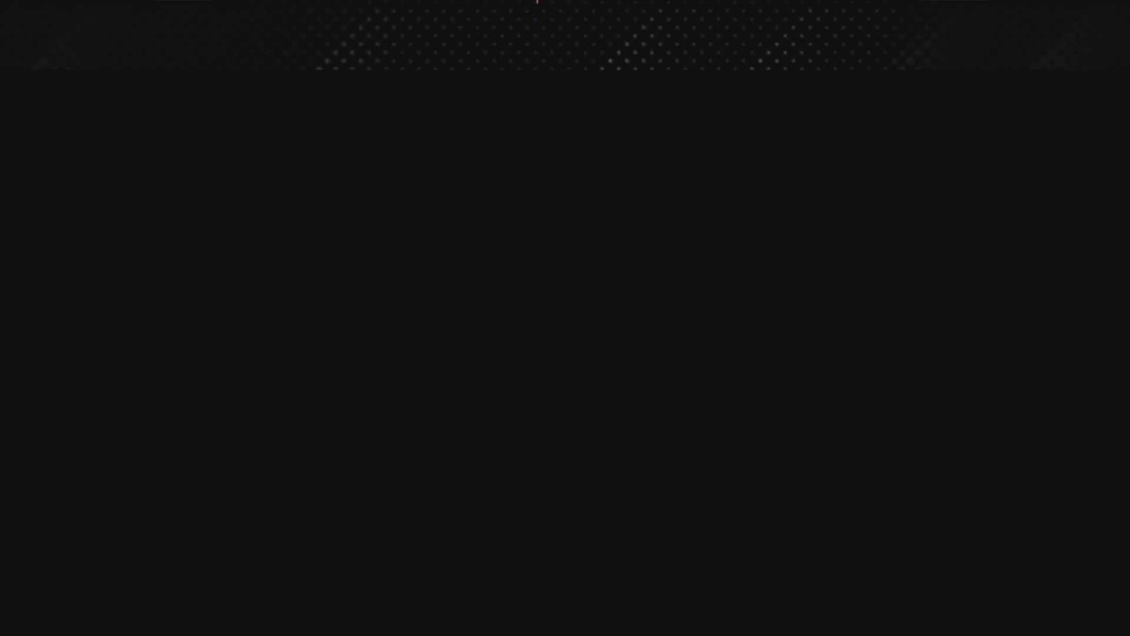
# Preview the snipe clip with its text and football sticker overlays, and trim it to run from 0m 28s to 0m 38s.
pyautogui.press('space')
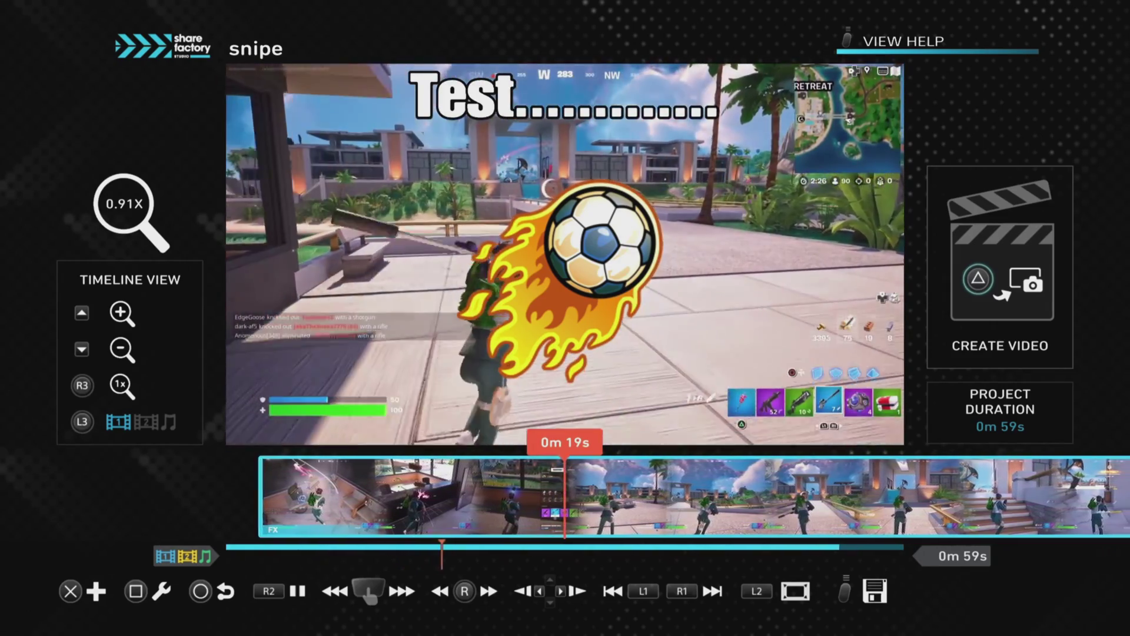
pyautogui.press('space')
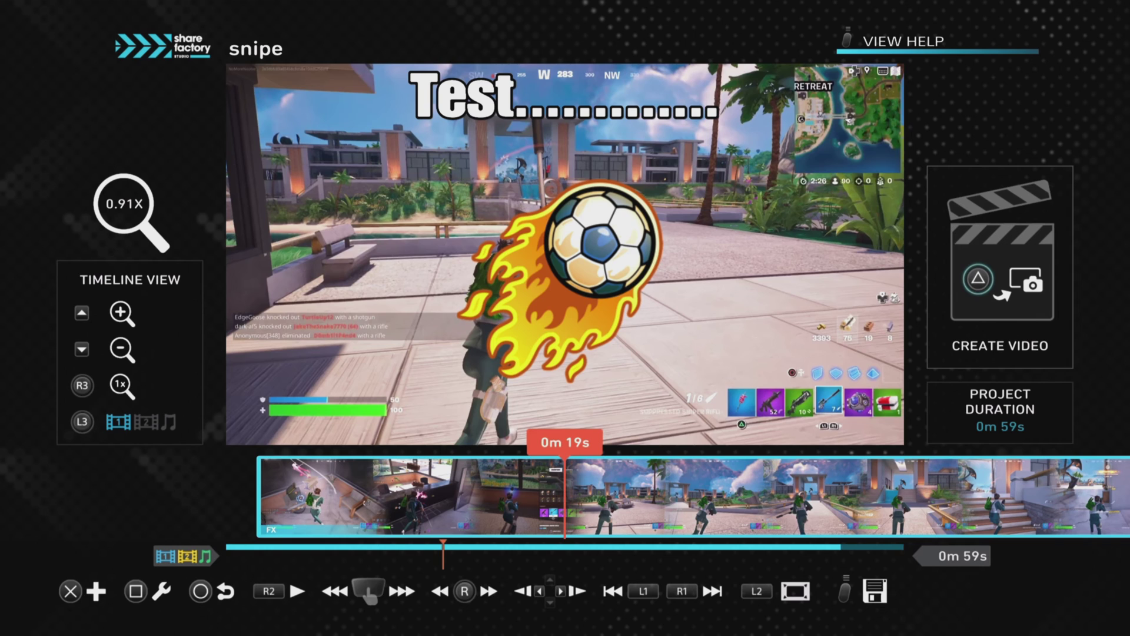
pyautogui.press('square')
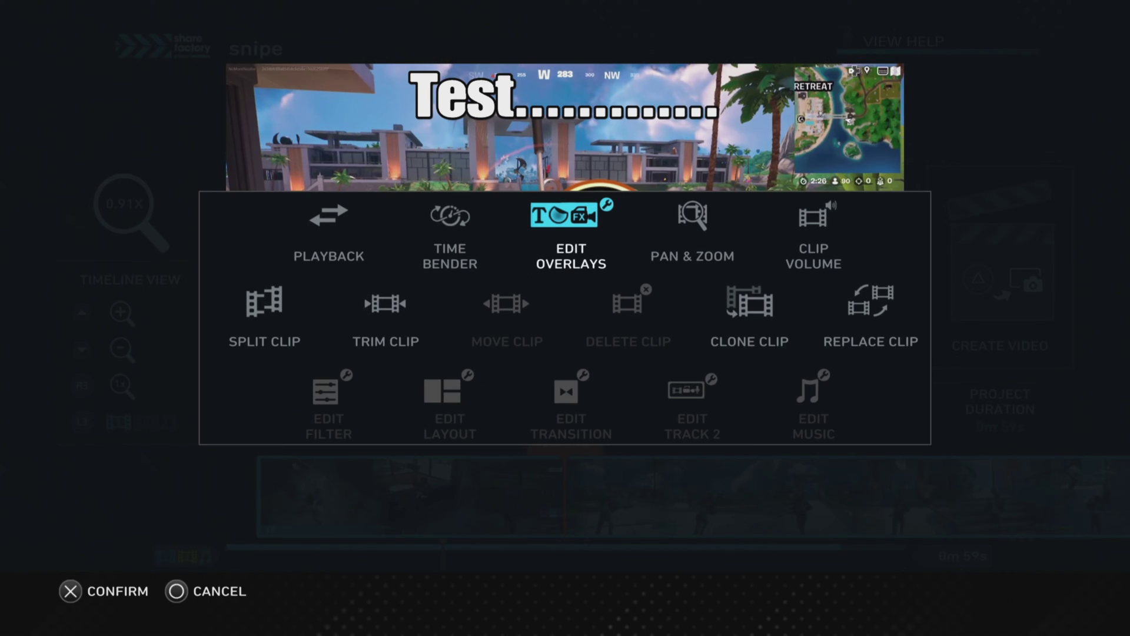
pyautogui.press('Return')
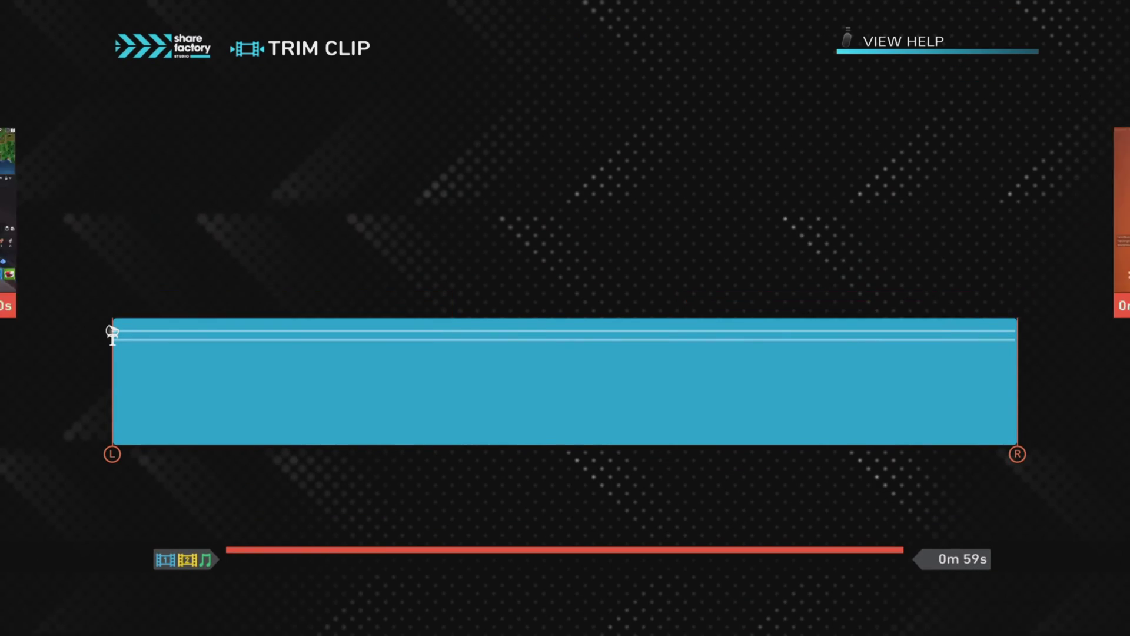
pyautogui.moveTo(113, 334); pyautogui.dragTo(543, 334)
pyautogui.moveTo(1017, 453); pyautogui.dragTo(700, 454)
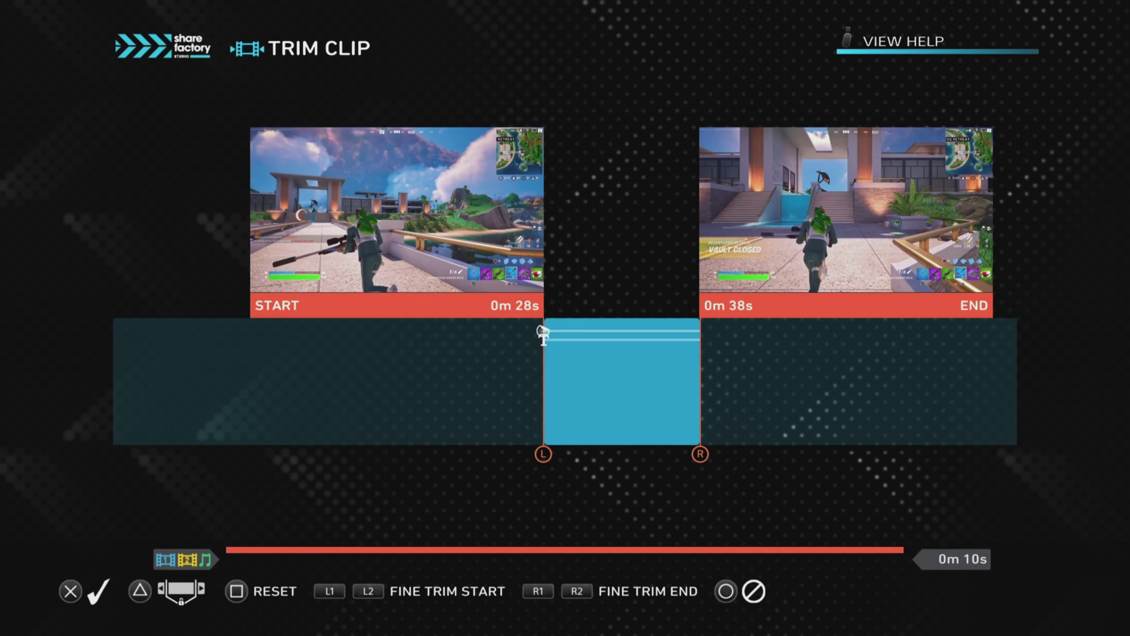
pyautogui.press('Return')
# Play back the shortened clip and restore its trim range to the full 0m 0s to 0m 59s.
pyautogui.press('space')
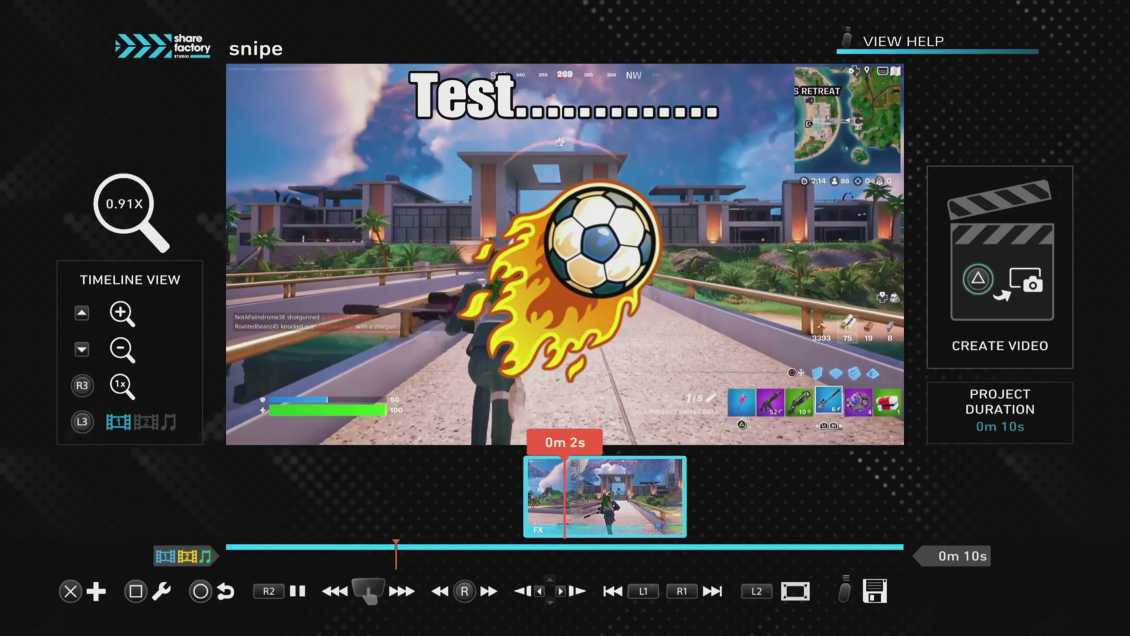
pyautogui.press('space')
pyautogui.press('Menu')
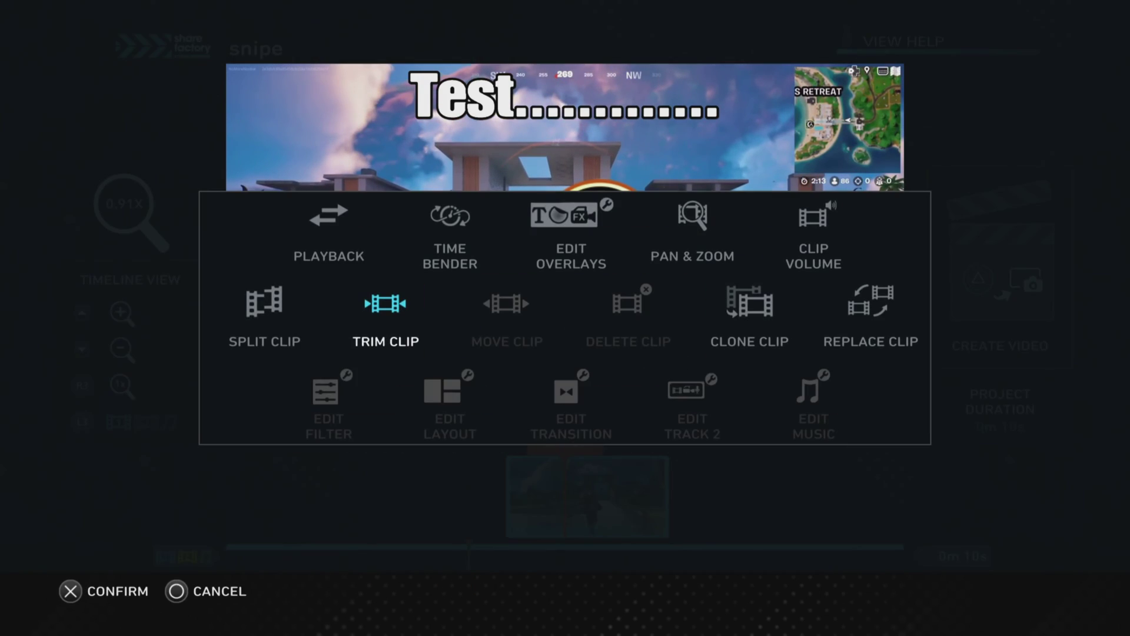
pyautogui.press('Return')
pyautogui.press('Left')
pyautogui.press('Right')
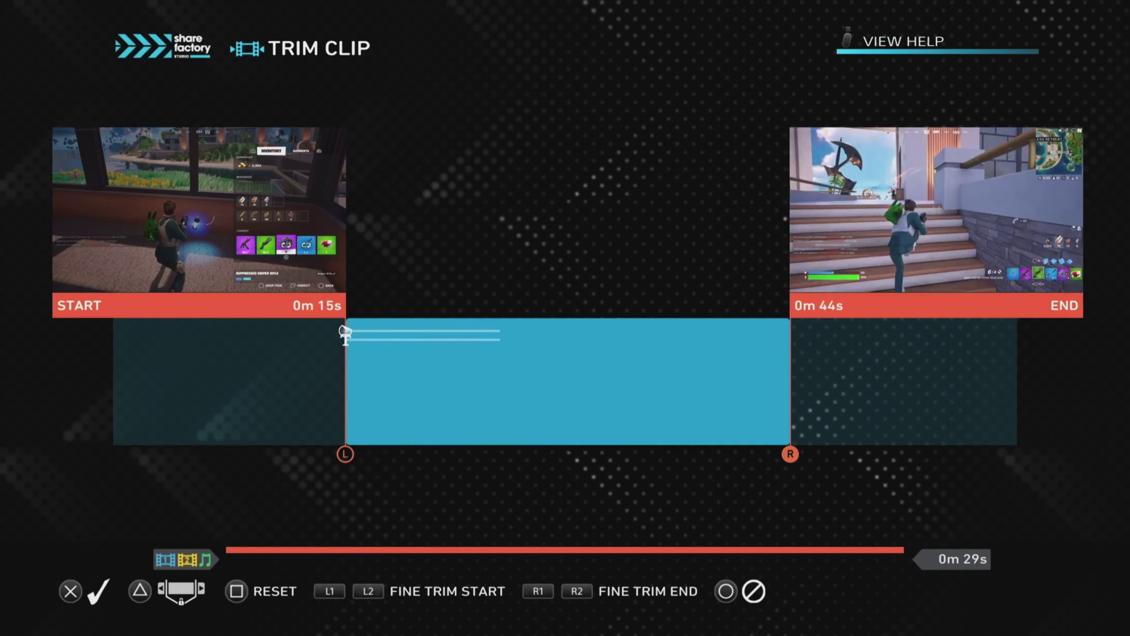
pyautogui.press('Right')
pyautogui.press('Left')
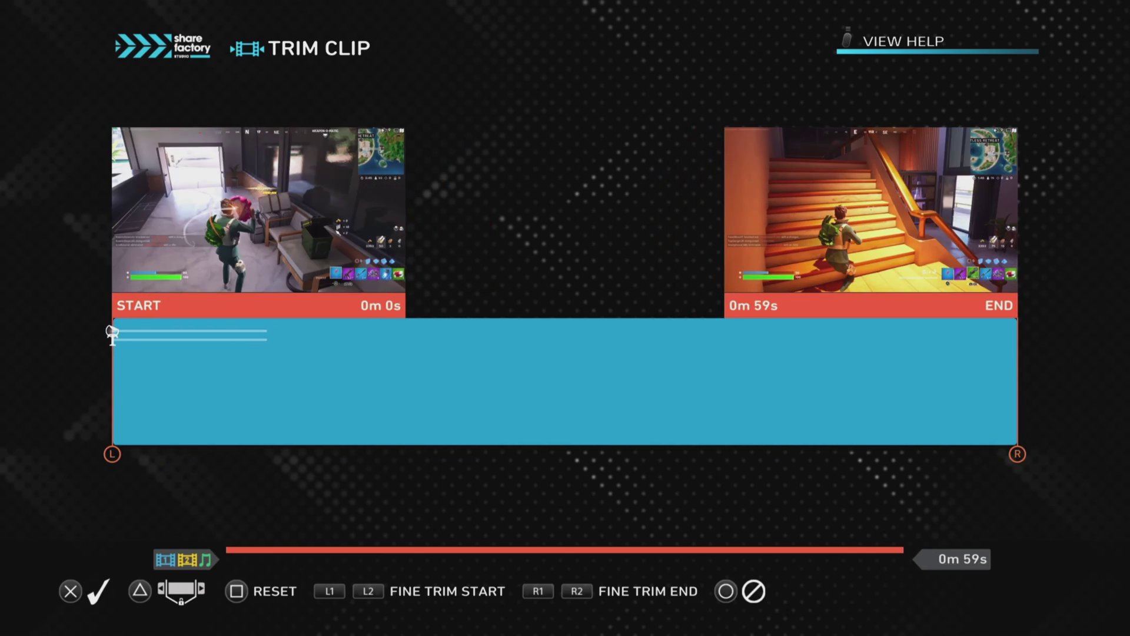
pyautogui.press('Return')
# Scrub along the snipe clip to check its footage and overlay coverage, stopping the playhead at 0m 29s.
pyautogui.press('Right')
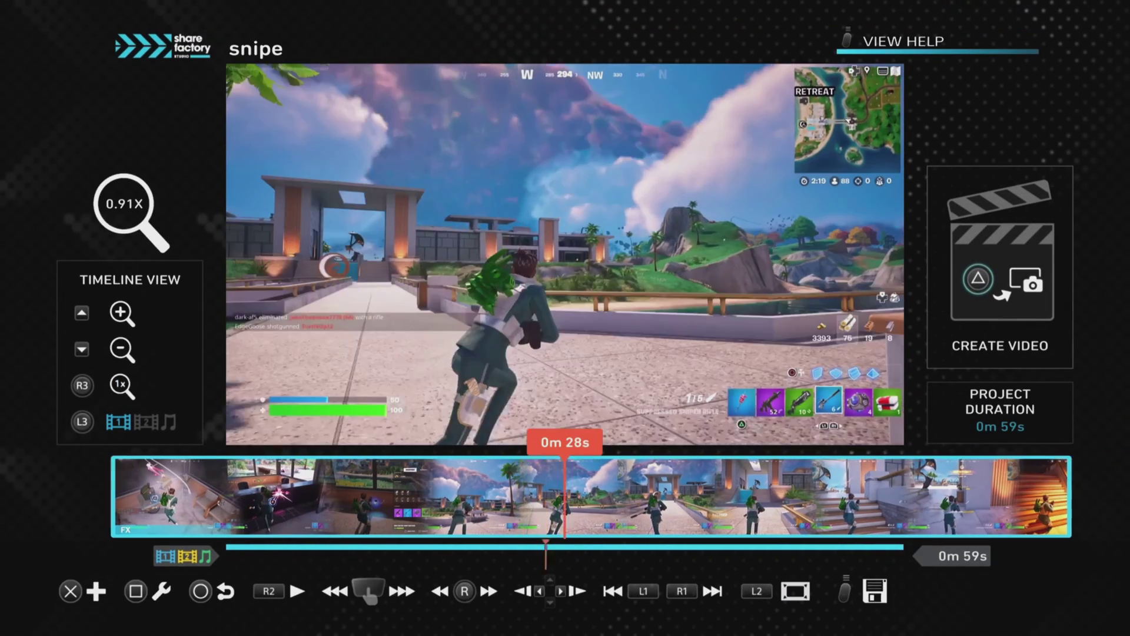
pyautogui.press('Left')
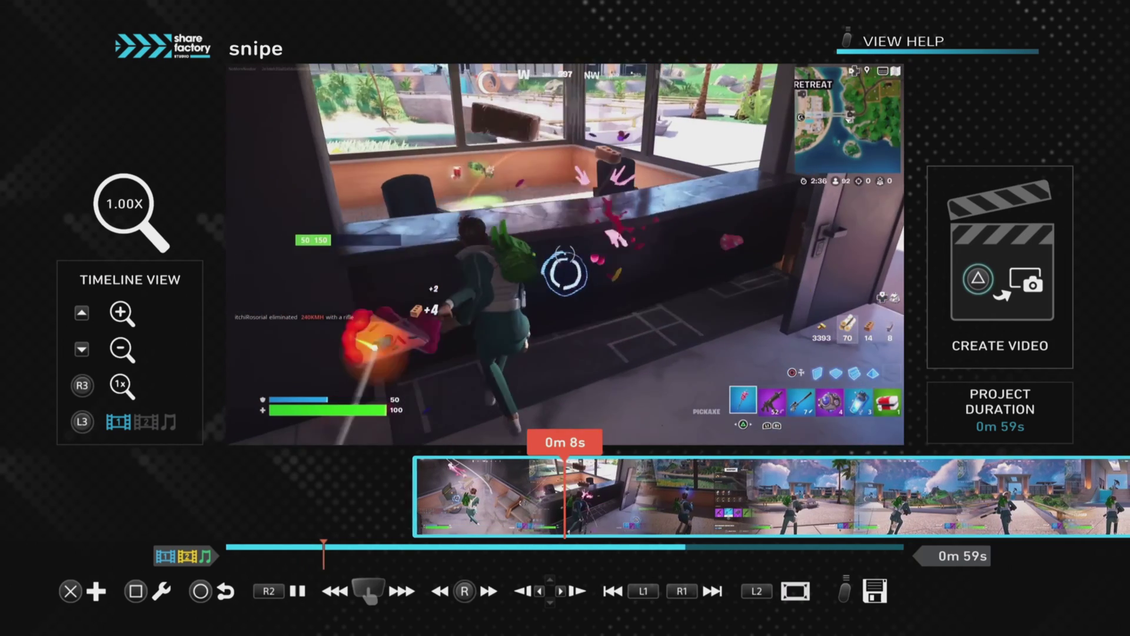
pyautogui.press('Right')
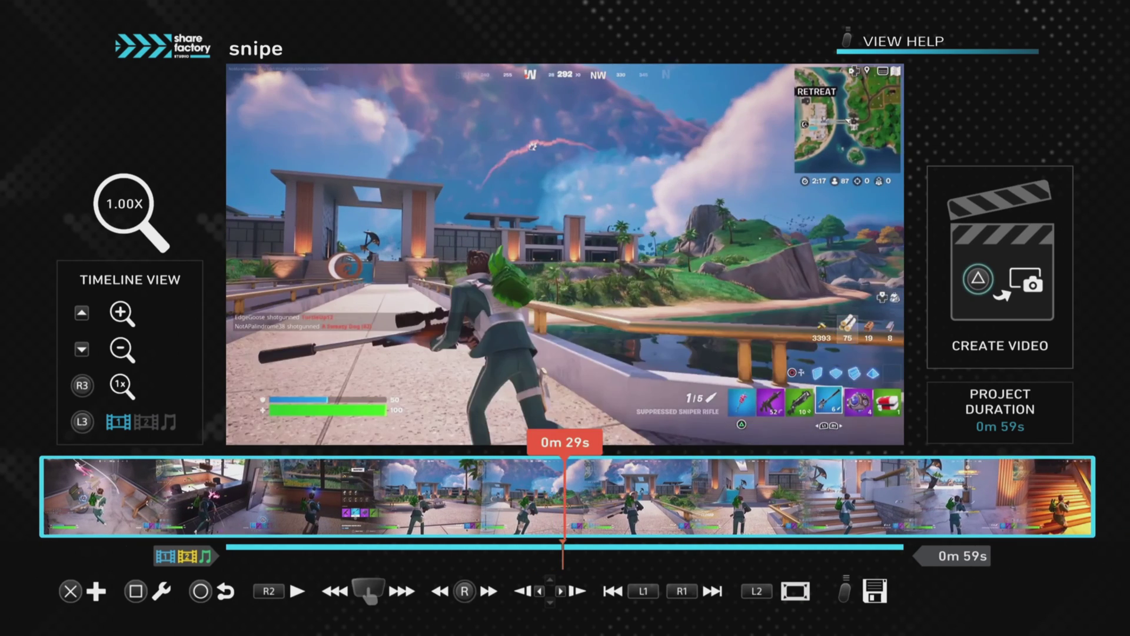
# Split the snipe clip in two at the 0m 29s playhead position.
pyautogui.press('Return')
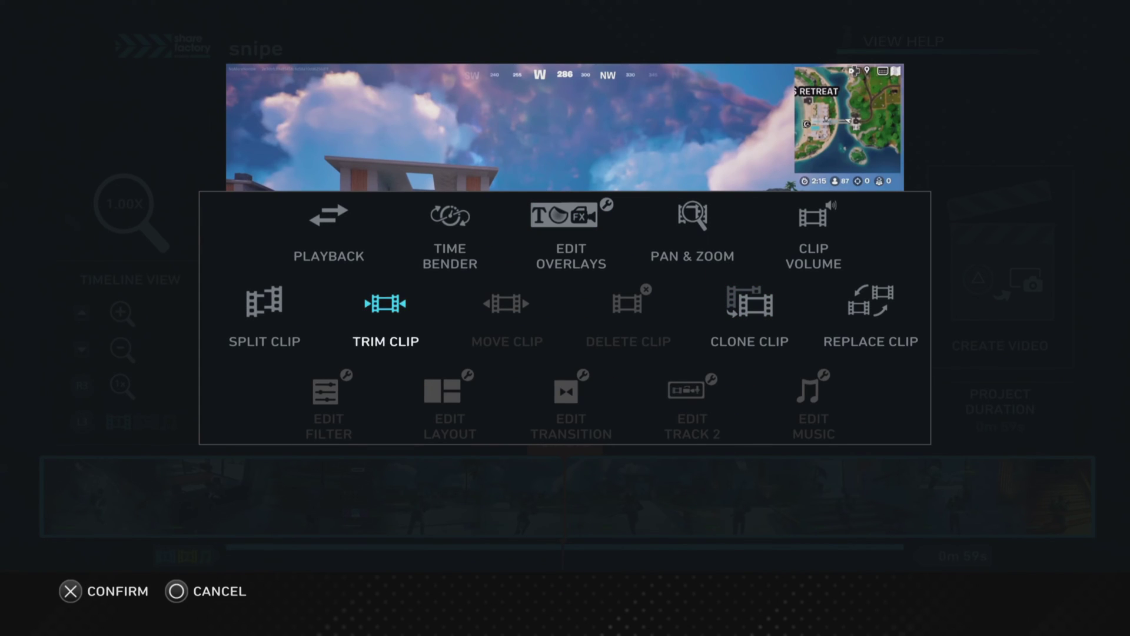
pyautogui.press('Return')
pyautogui.press('Return')
pyautogui.press('Left')
pyautogui.press('Return')
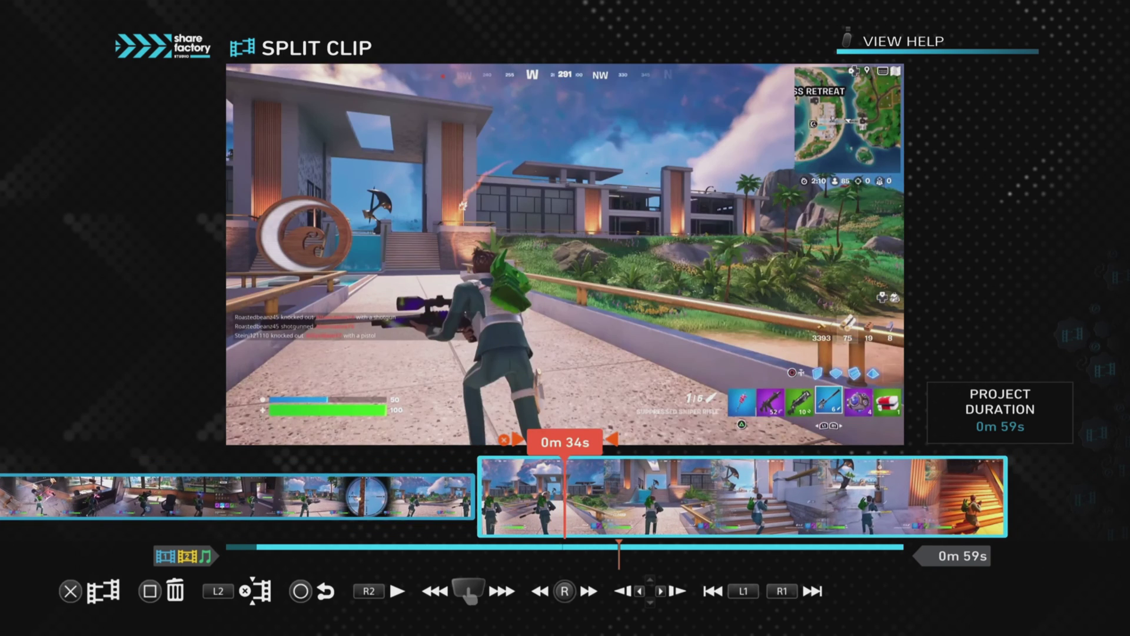
# Delete the section after the split and scrub back through the remaining first section.
pyautogui.press('Delete')
pyautogui.press('Left')
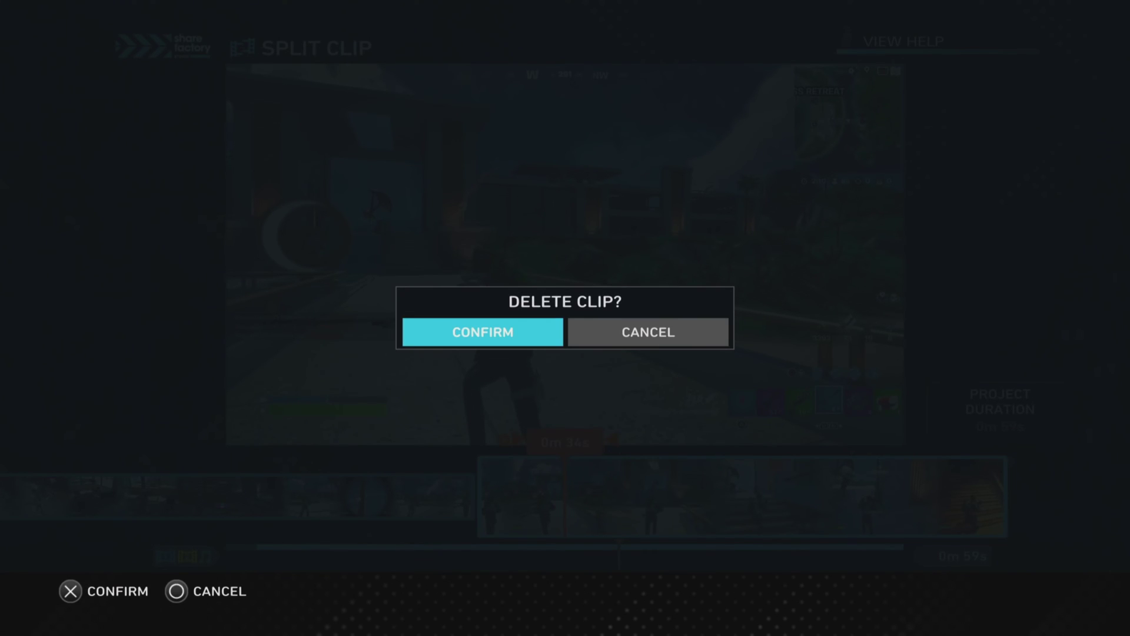
pyautogui.press('Return')
pyautogui.press('Right')
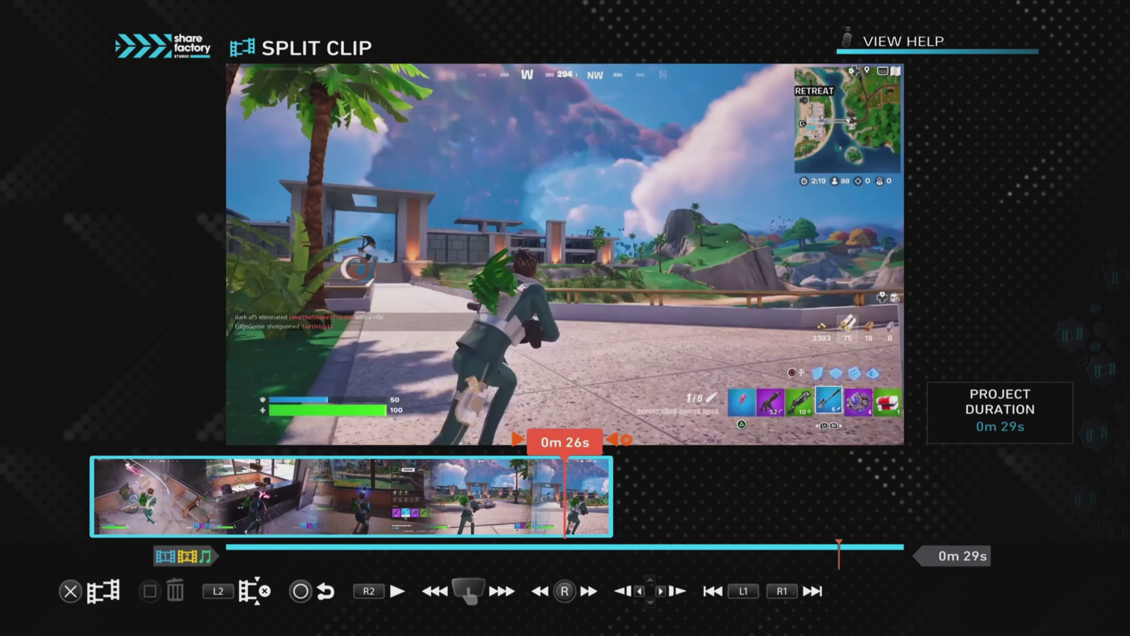
pyautogui.press('Left')
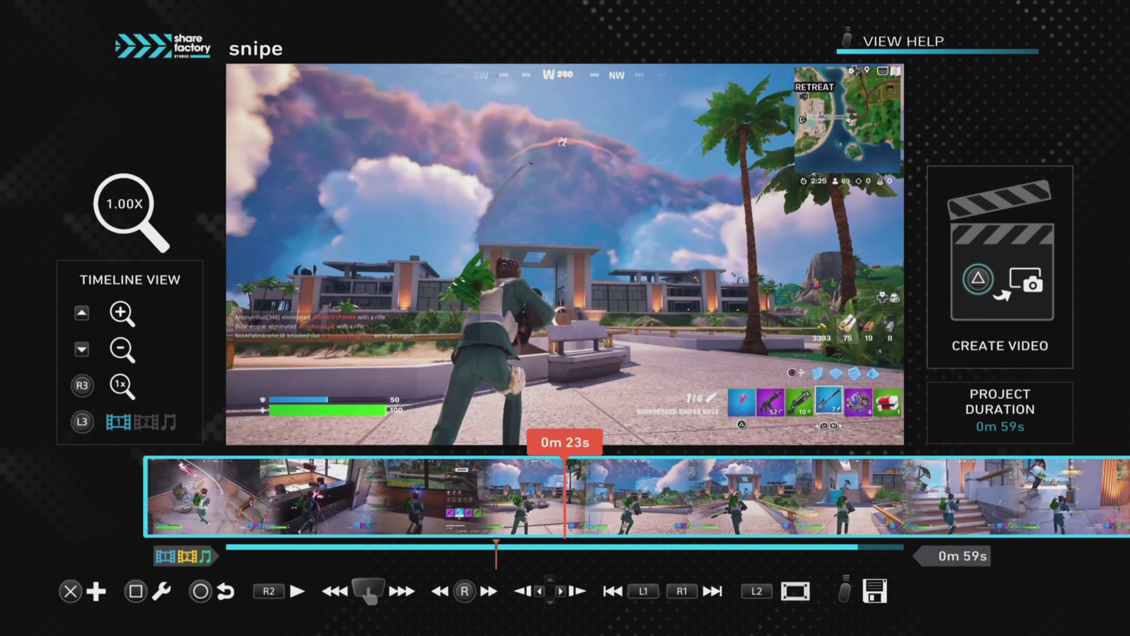
# Return the playhead to 0m 29s on the full-length snipe clip and split it there again.
pyautogui.press('Right')
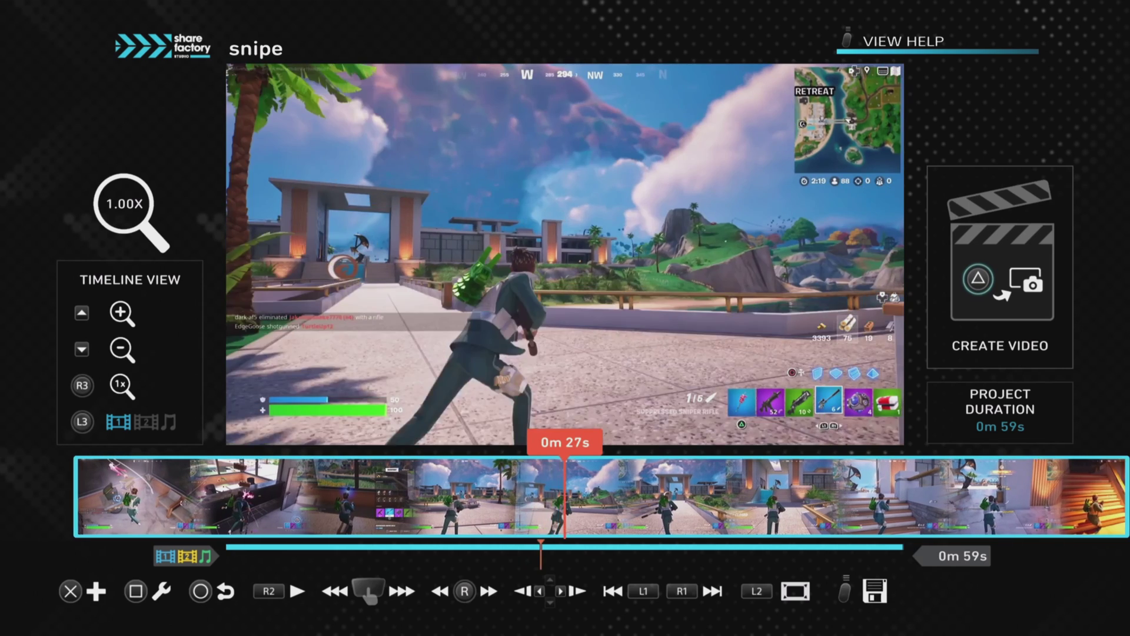
pyautogui.press('Return')
pyautogui.press('Return')
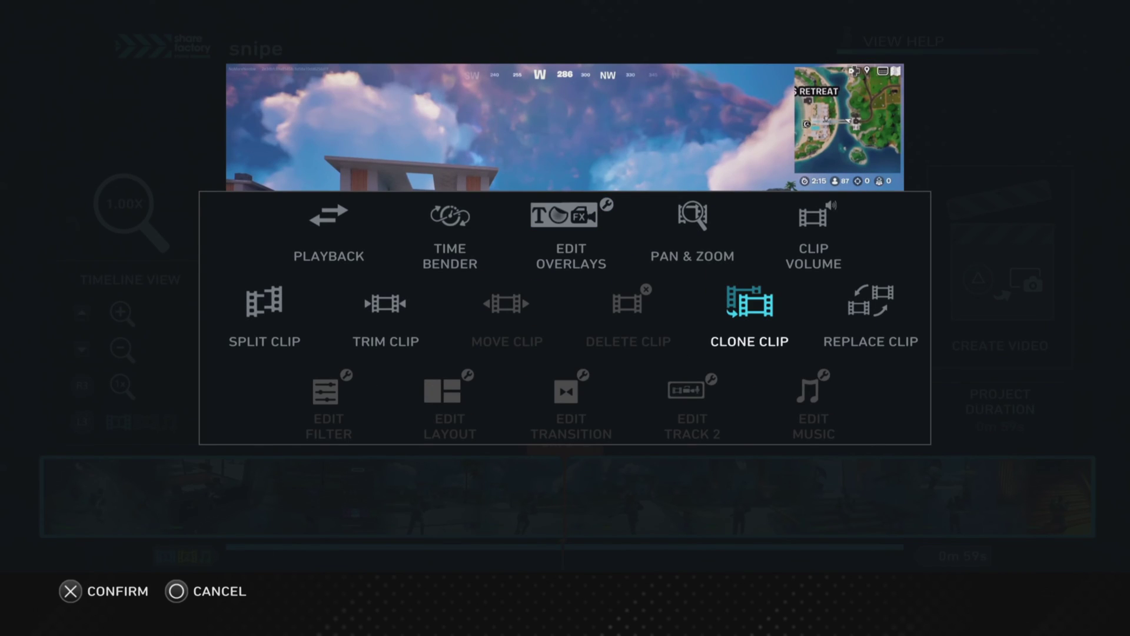
pyautogui.press('Return')
pyautogui.press('Return')
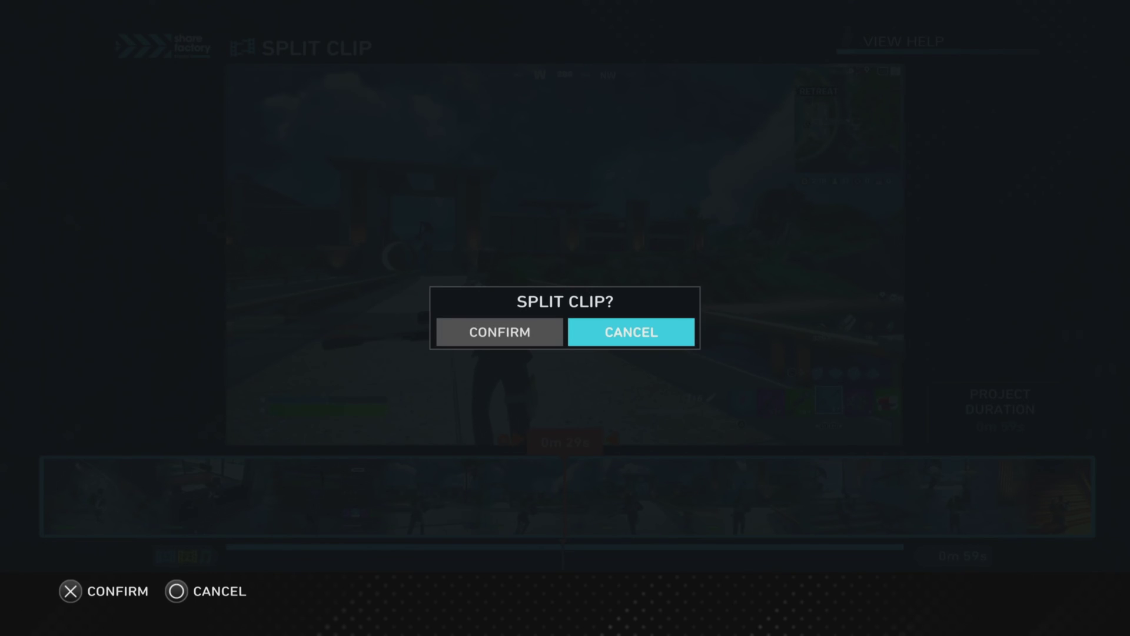
pyautogui.press('Left')
pyautogui.press('Return')
# Delete the second section of the split snipe clip and scrub through the remaining footage.
pyautogui.press('Right')
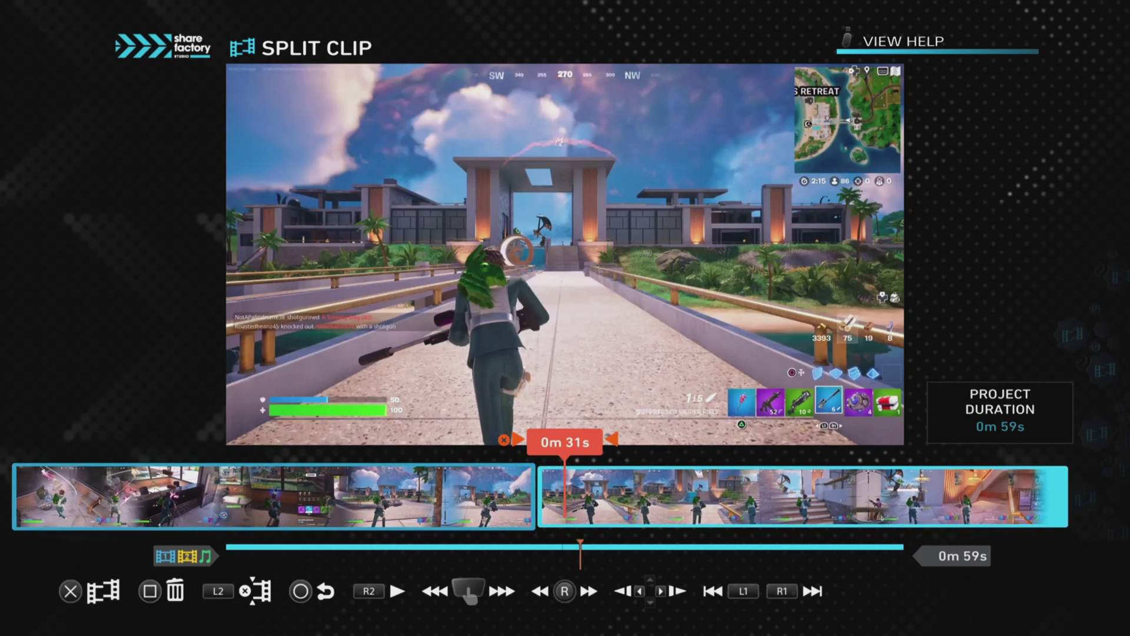
pyautogui.press('Delete')
pyautogui.press('Left')
pyautogui.press('Return')
pyautogui.press('Right')
pyautogui.press('Right')
pyautogui.press('Right')
pyautogui.press('Right')
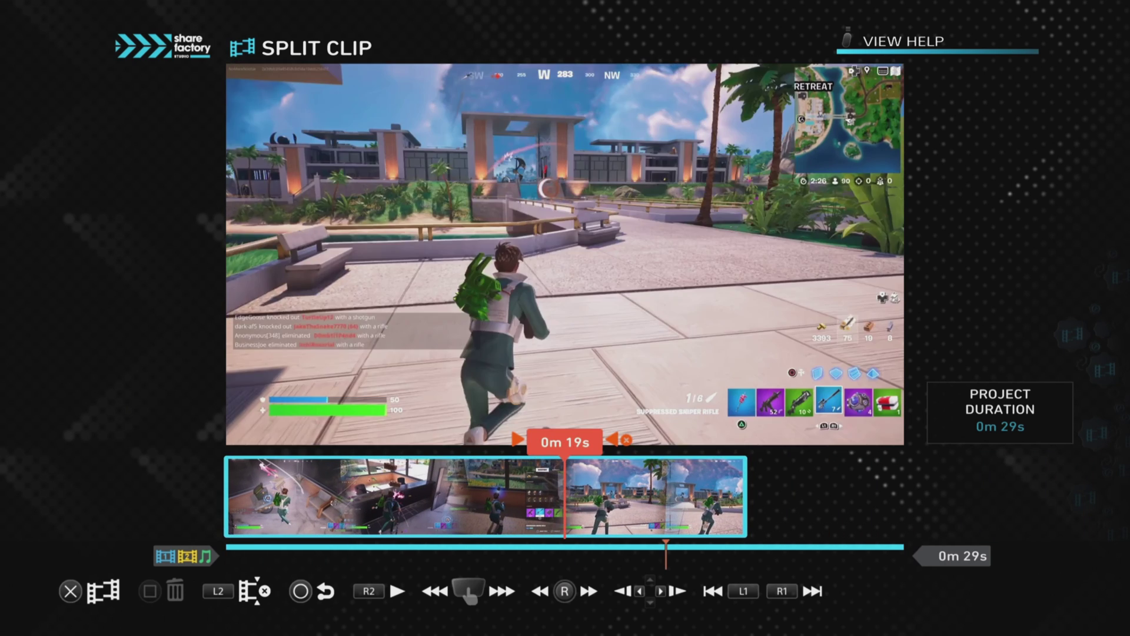
pyautogui.press('Right')
pyautogui.press('Right')
# Extend the remaining clip's trim end to restore the full 0m 59s, and scrub across the former split point to 0m 30s.
pyautogui.press('Escape')
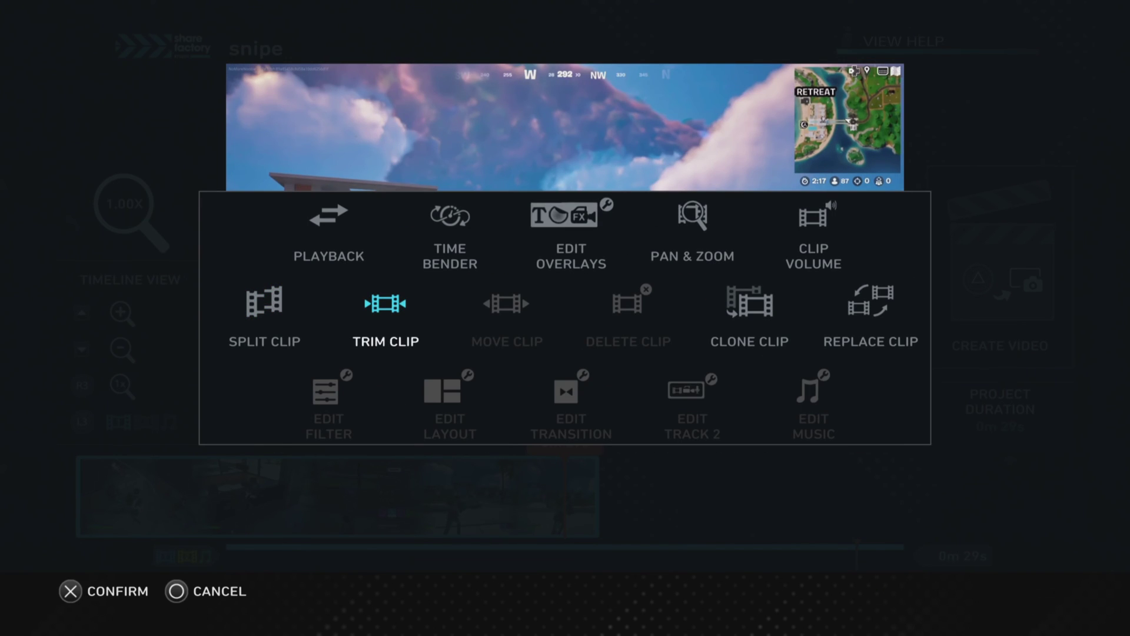
pyautogui.press('Return')
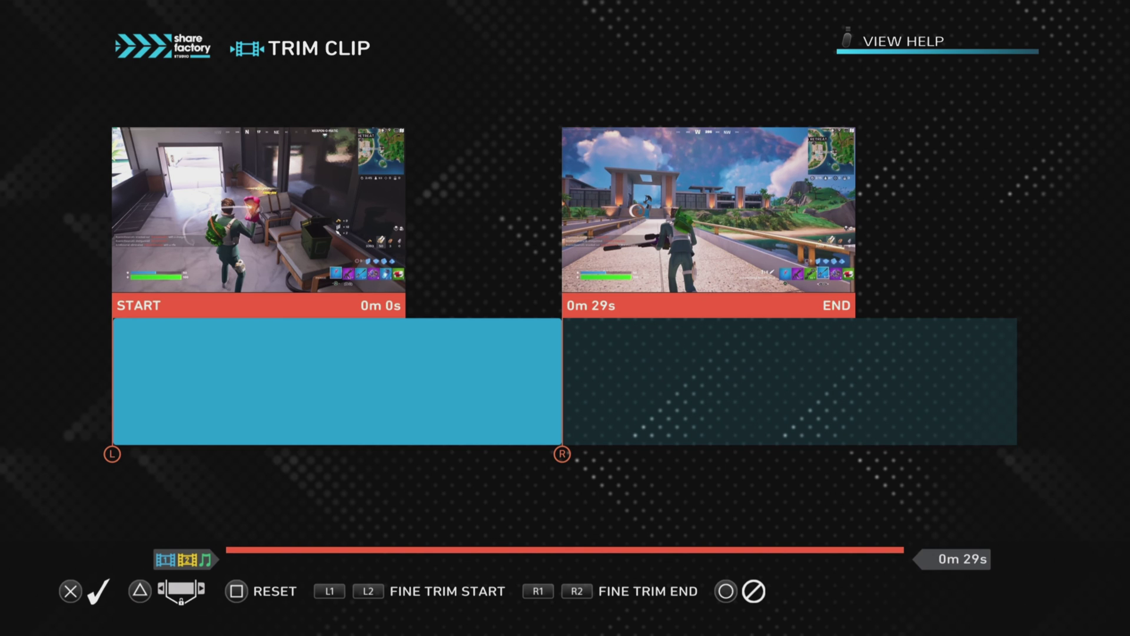
pyautogui.press('Right')
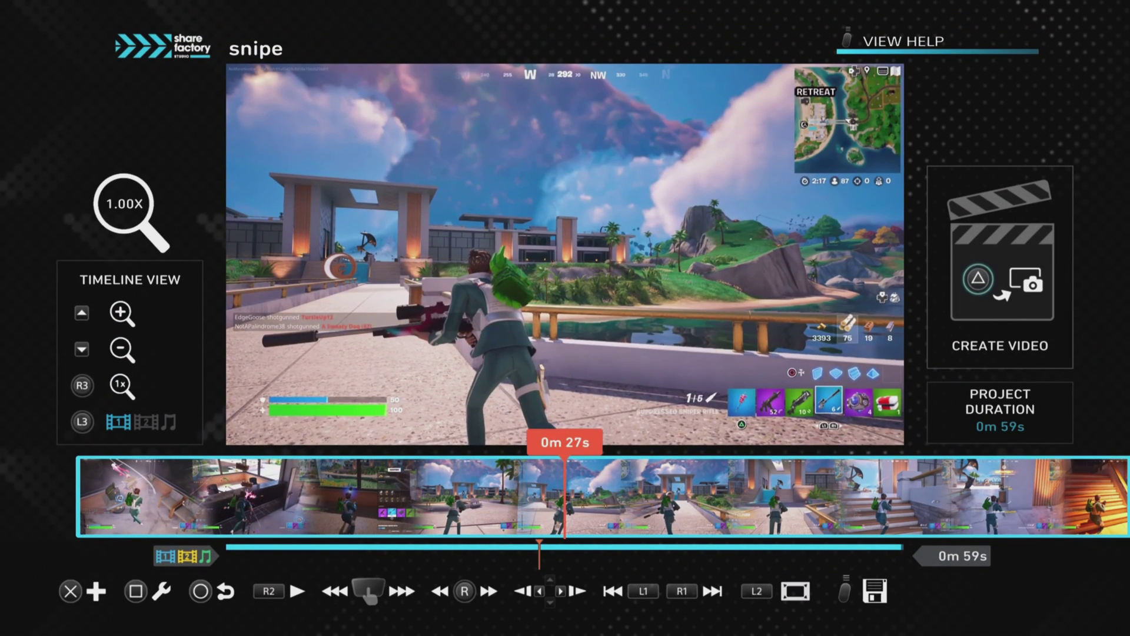
pyautogui.press('Right')
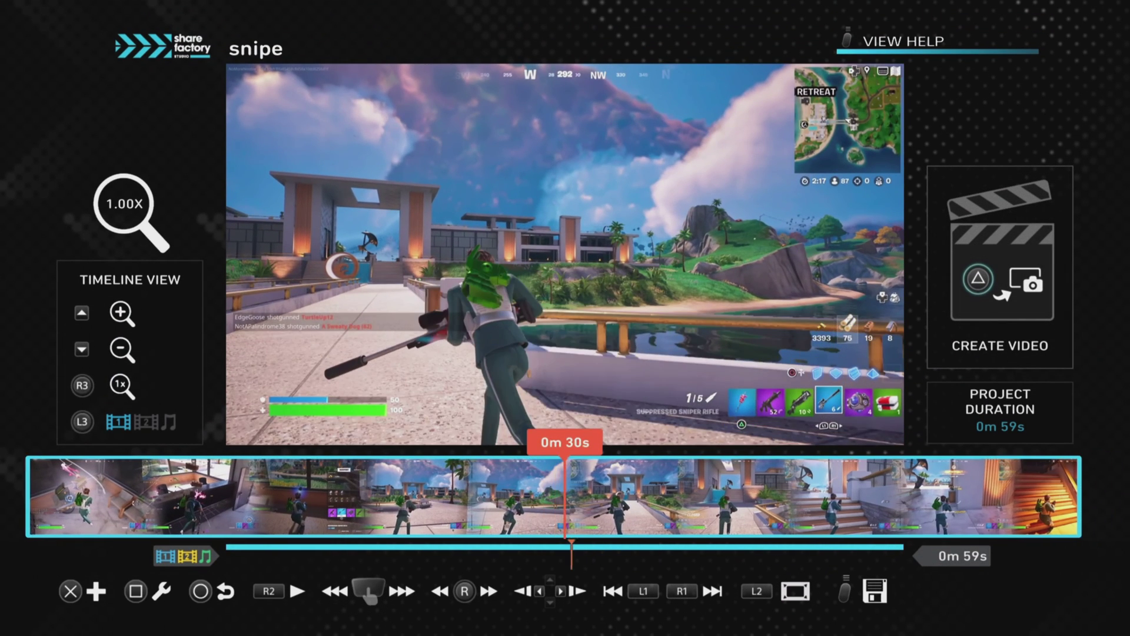